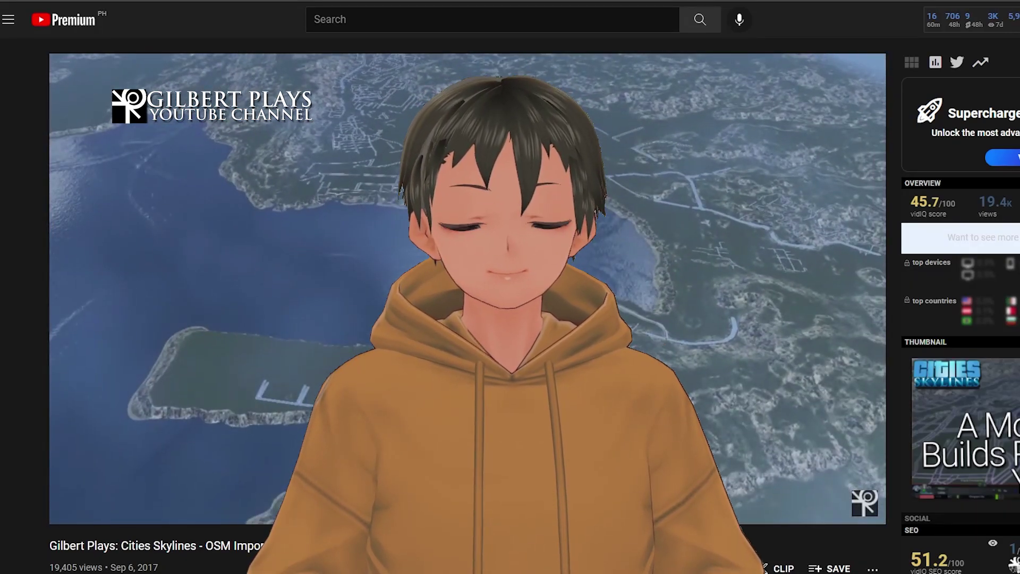
pyautogui.scroll(-5, 66, 364)
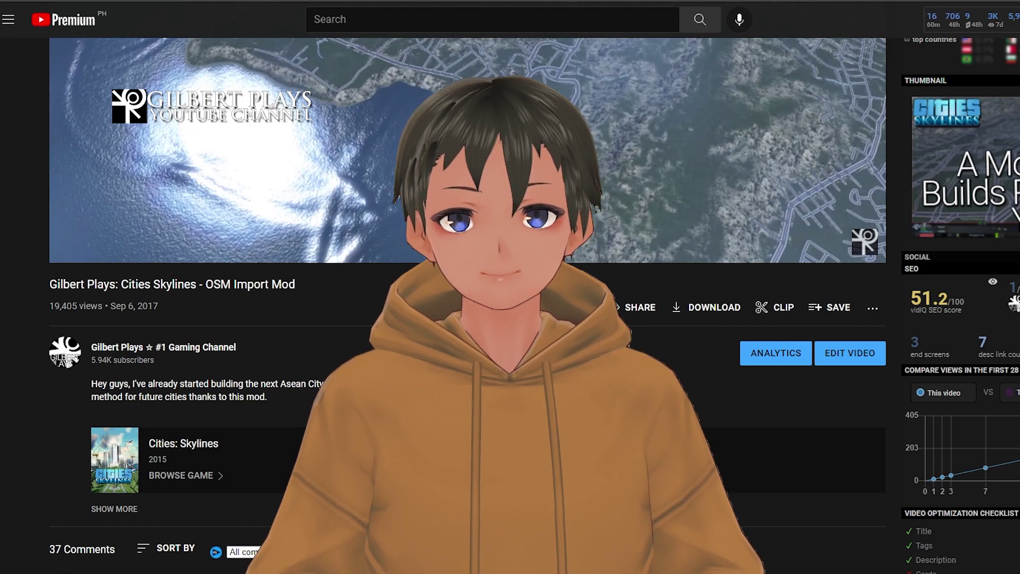
pyautogui.scroll(5, 467, 287)
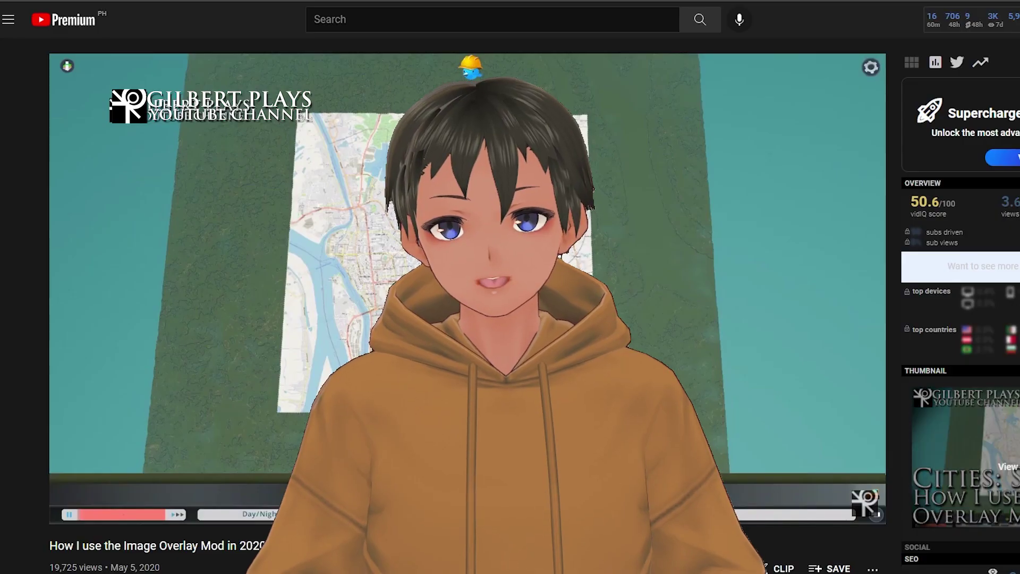
pyautogui.scroll(-3, 467, 305)
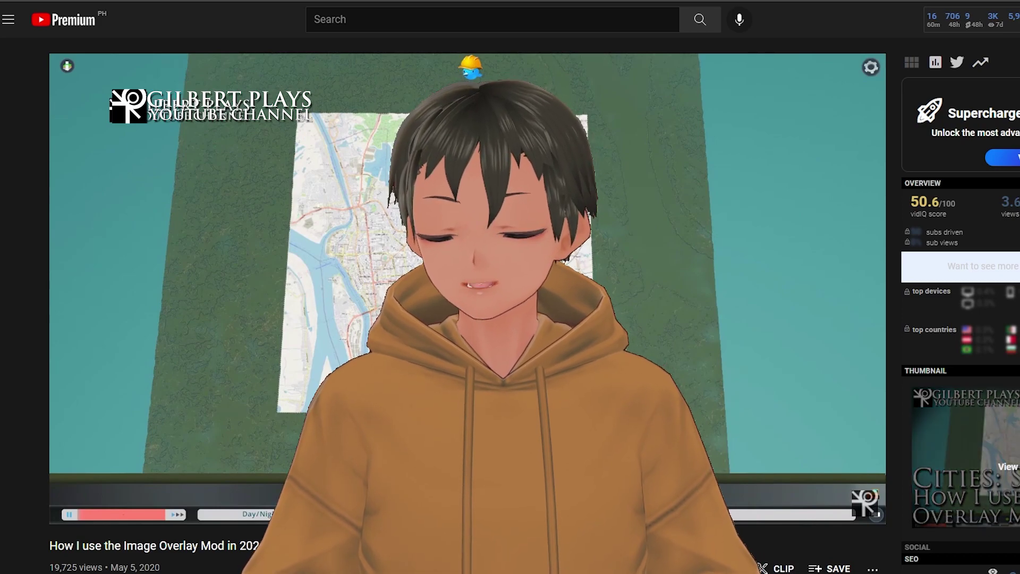
pyautogui.scroll(-2, 467, 287)
pyautogui.scroll(-3, 467, 287)
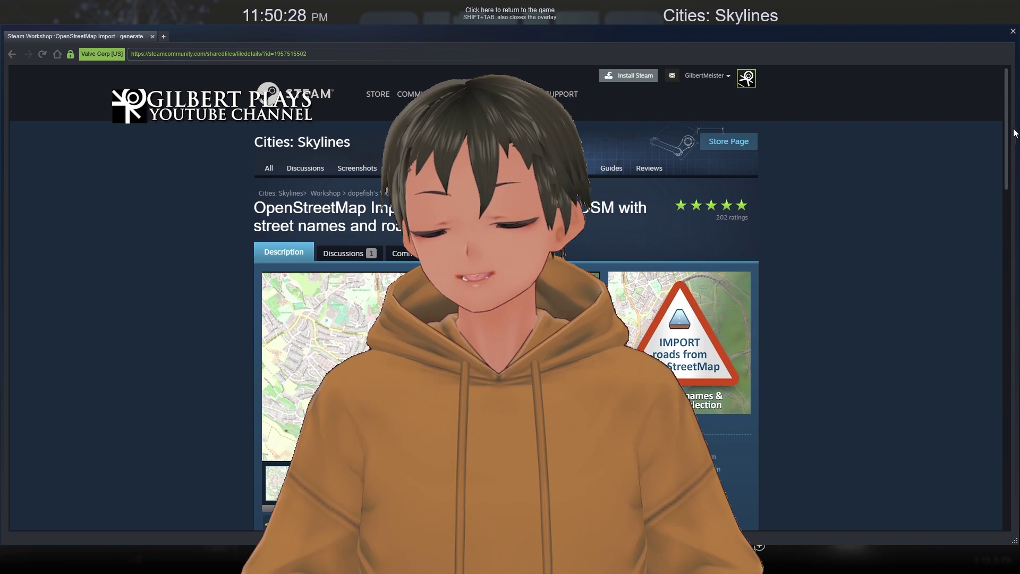
# Read the added features and short instructions on the OpenStreetMap Import mod's Steam Workshop page.
pyautogui.moveTo(1008, 129); pyautogui.dragTo(1015, 333)
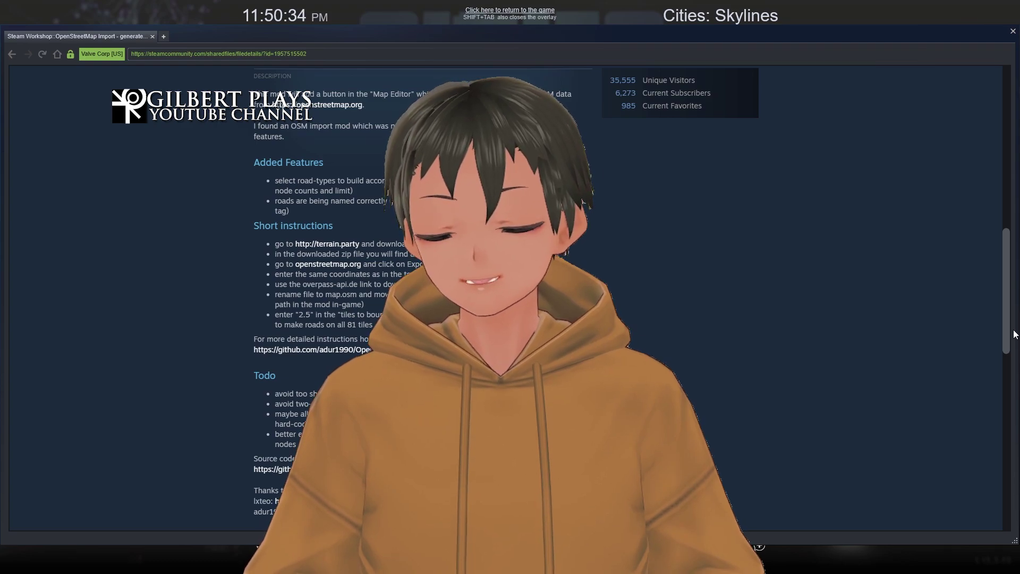
pyautogui.scroll(-2, 923, 380)
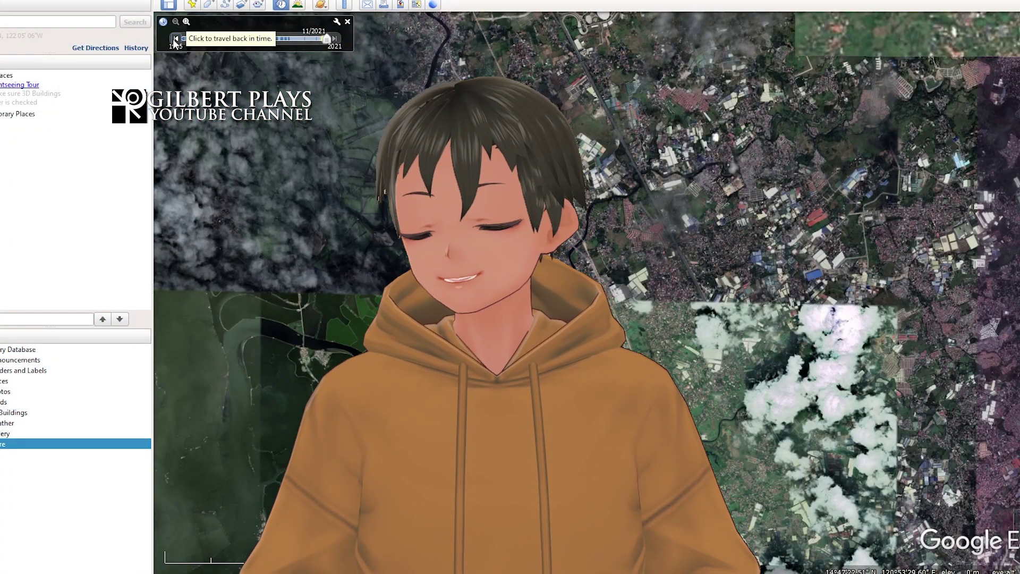
# In Google Earth, view older historical satellite imagery of the area, including 6/2021 and 2/2021, and close the time slider.
pyautogui.click(175, 40)
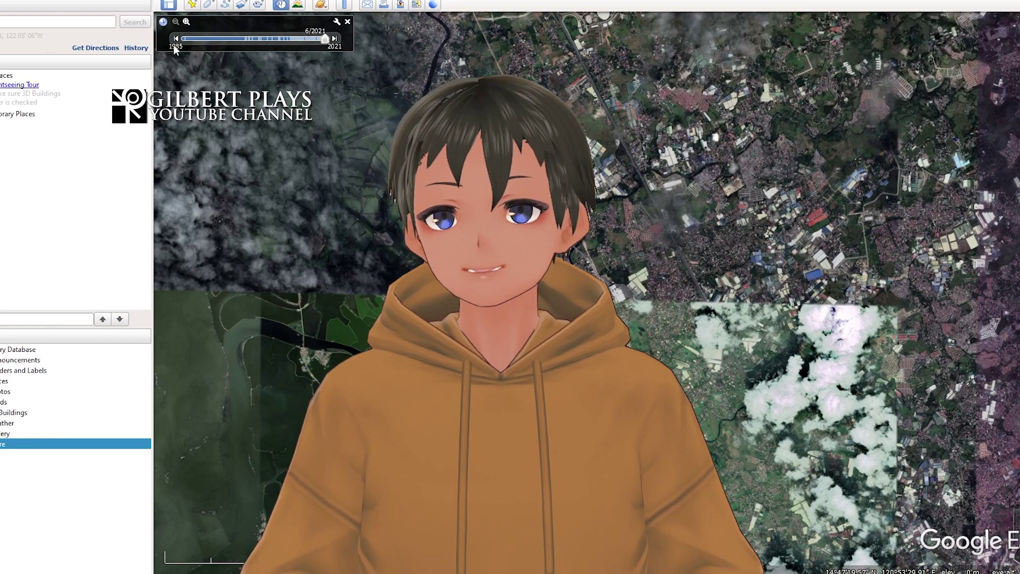
pyautogui.click(177, 38)
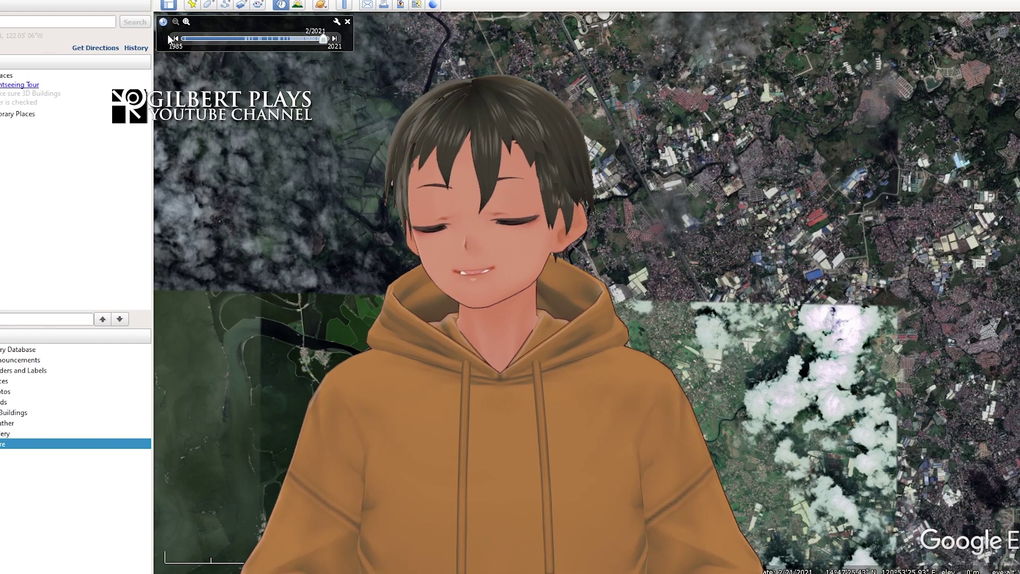
pyautogui.click(175, 39)
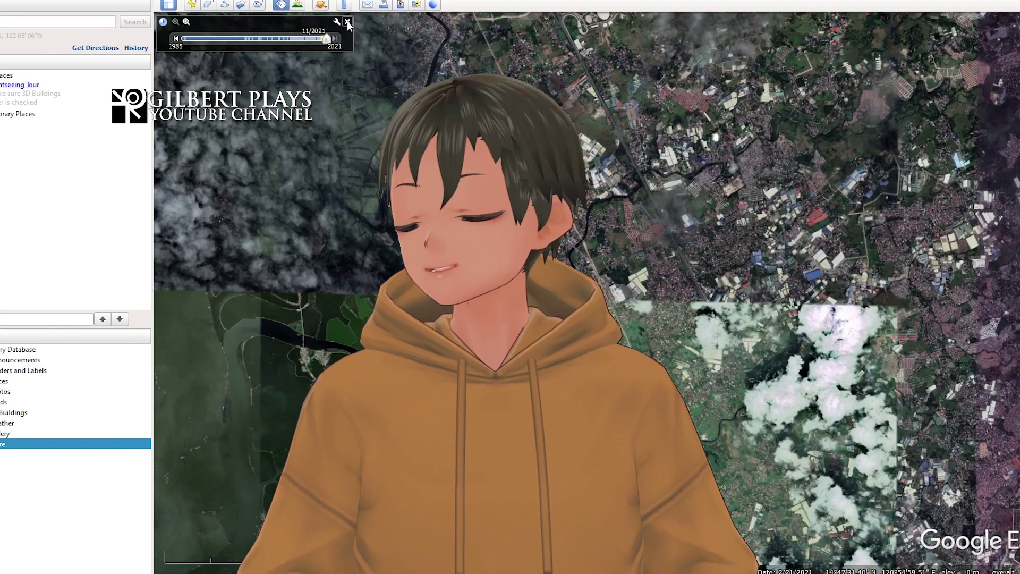
pyautogui.click(344, 23)
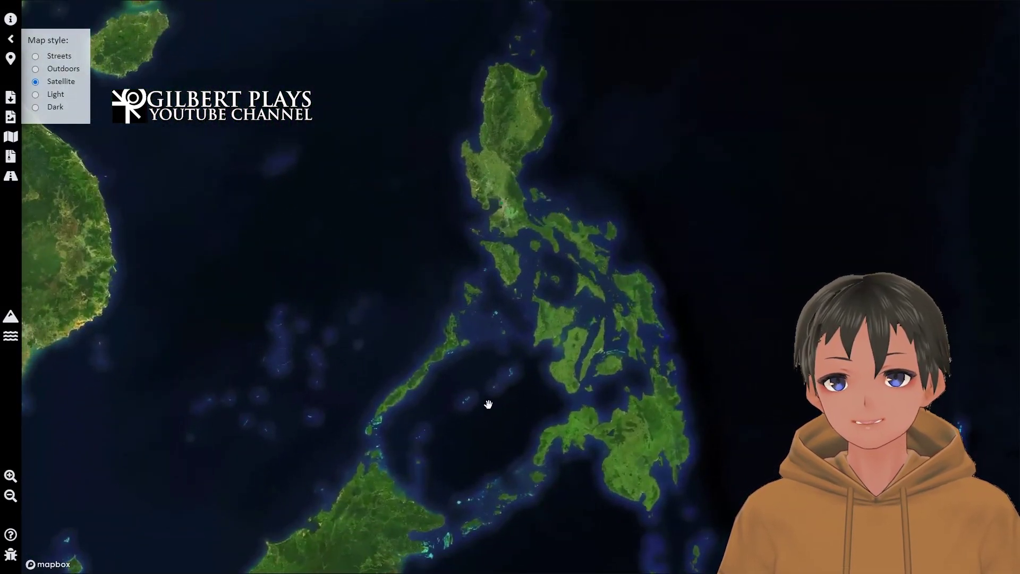
# In the heightmap generator, examine the reefs and shoals in the sea west of Palawan on the satellite map.
pyautogui.moveTo(308, 399); pyautogui.dragTo(447, 271)
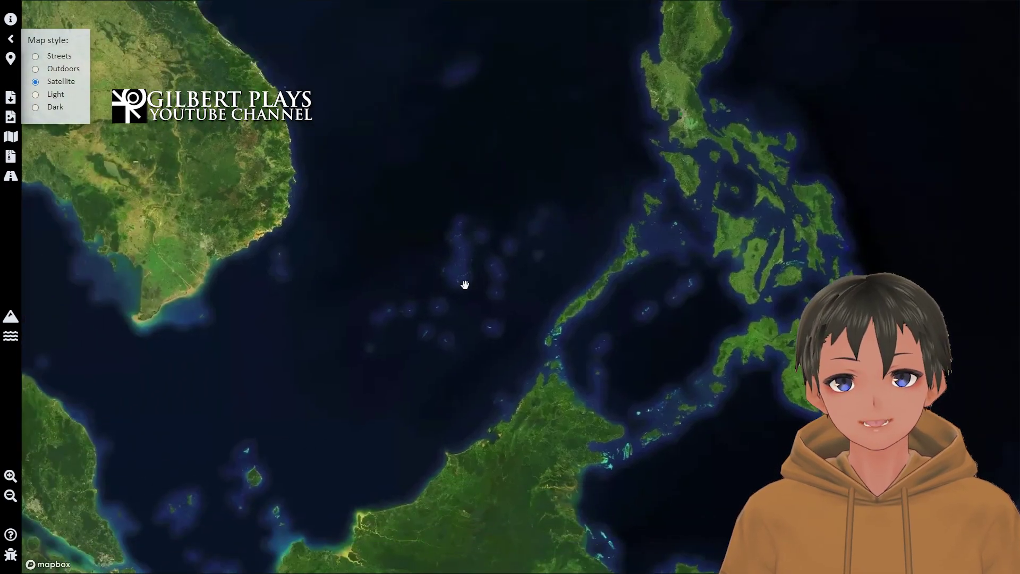
pyautogui.scroll(10, 465, 285)
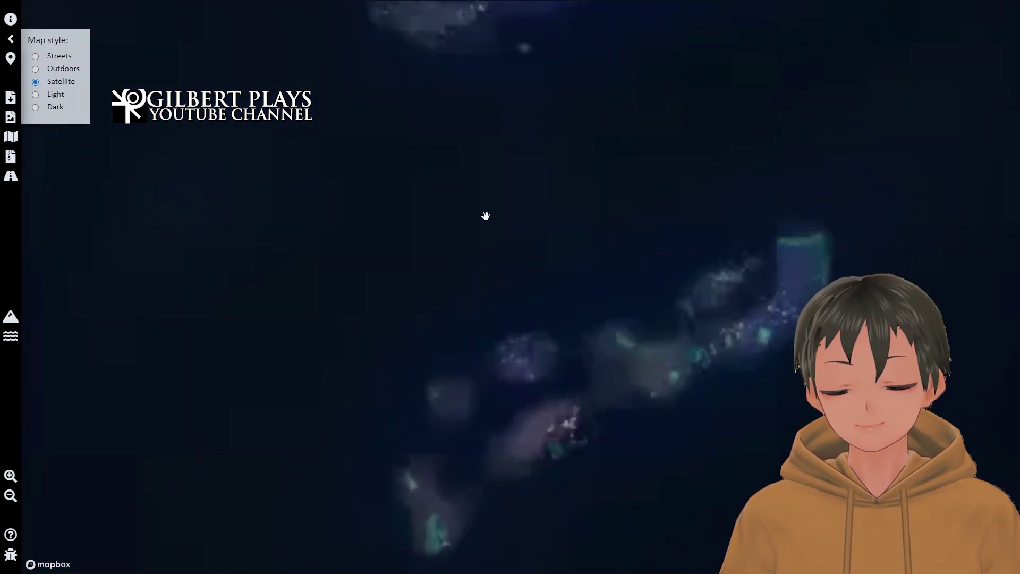
pyautogui.moveTo(485, 215); pyautogui.dragTo(440, 444)
pyautogui.moveTo(481, 263); pyautogui.dragTo(468, 380)
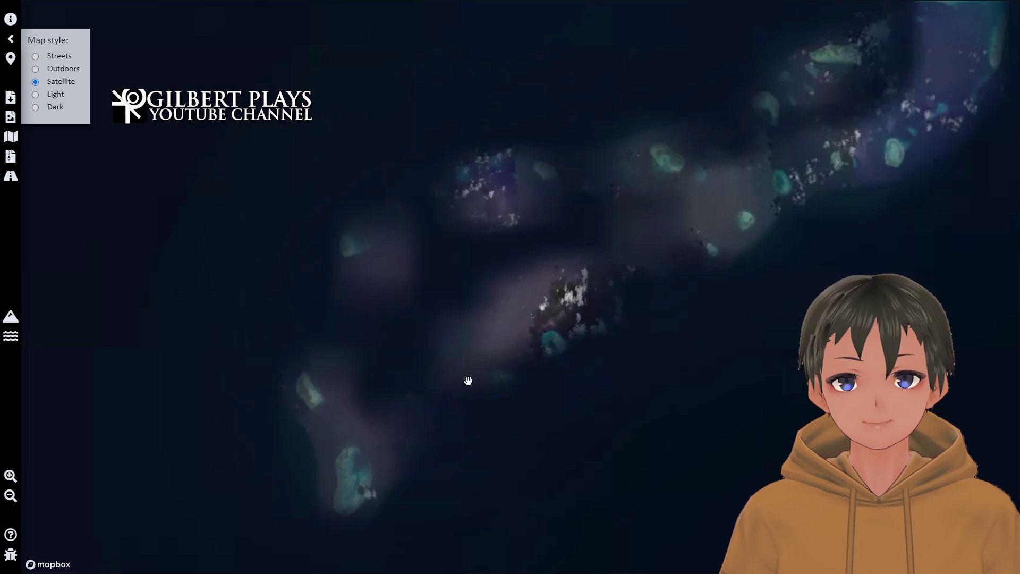
pyautogui.scroll(5, 549, 352)
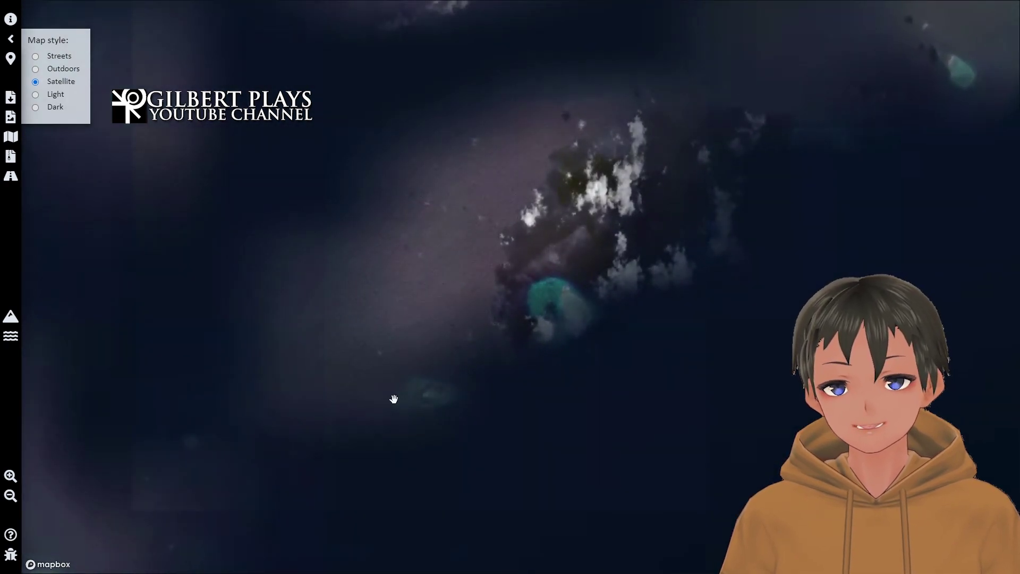
pyautogui.moveTo(414, 396); pyautogui.dragTo(567, 212)
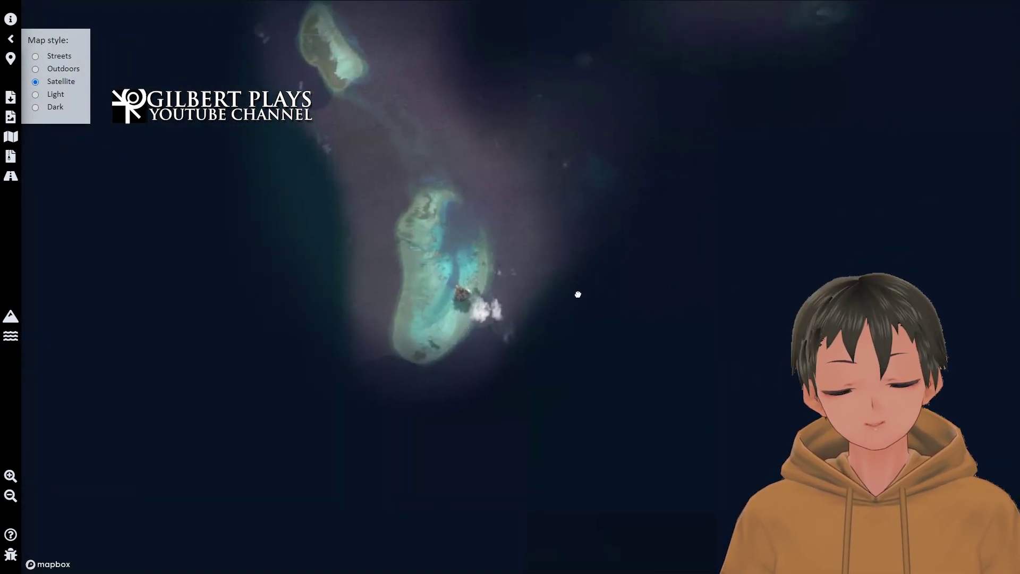
pyautogui.moveTo(579, 292); pyautogui.dragTo(621, 474)
pyautogui.moveTo(645, 204); pyautogui.dragTo(419, 355)
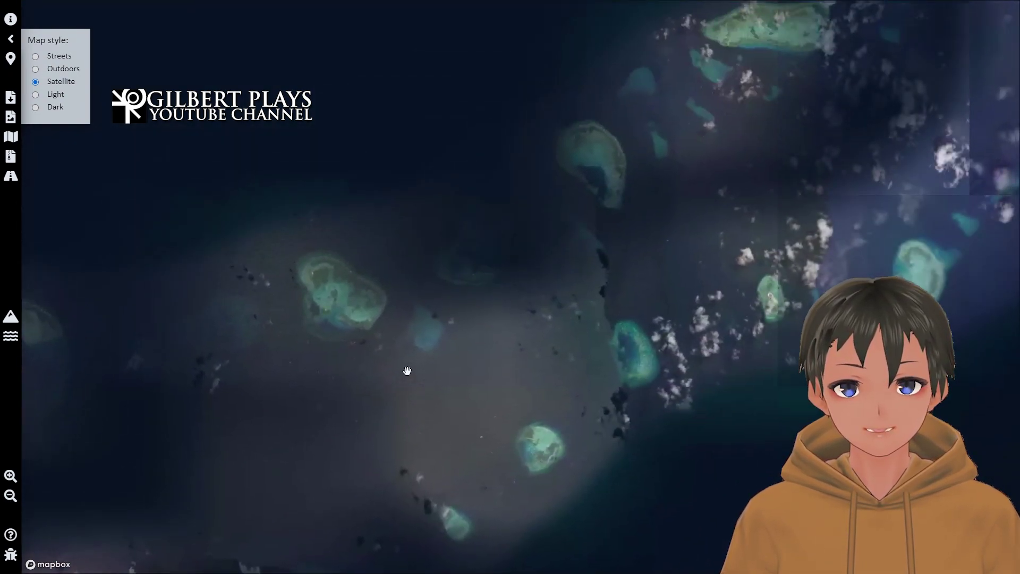
pyautogui.scroll(-2, 416, 370)
pyautogui.scroll(-4, 471, 253)
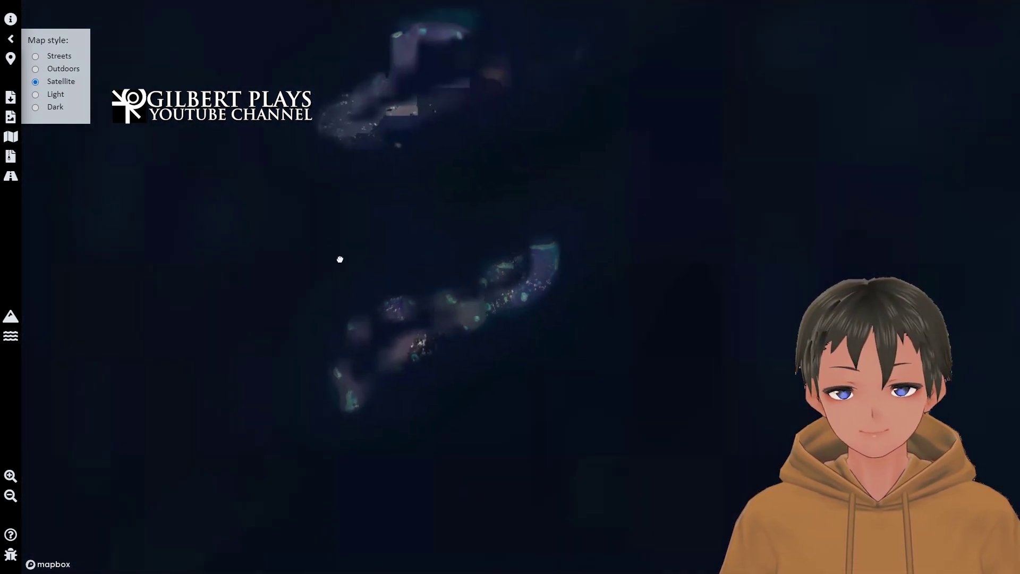
# Find the small island with the airstrip northwest of the reefs and place the map selection grid over it.
pyautogui.moveTo(339, 257); pyautogui.dragTo(508, 405)
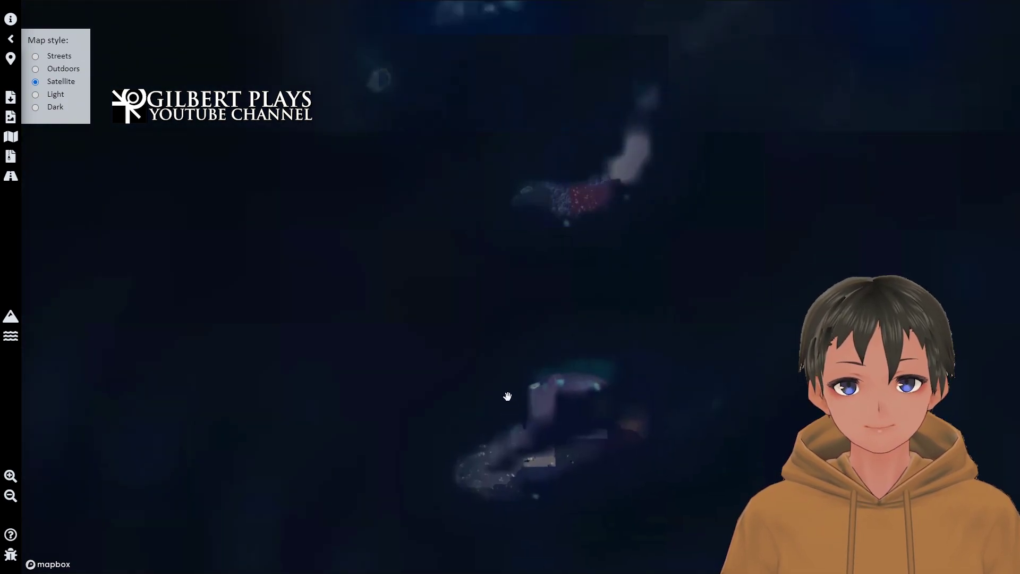
pyautogui.scroll(-3, 526, 392)
pyautogui.scroll(3, 497, 323)
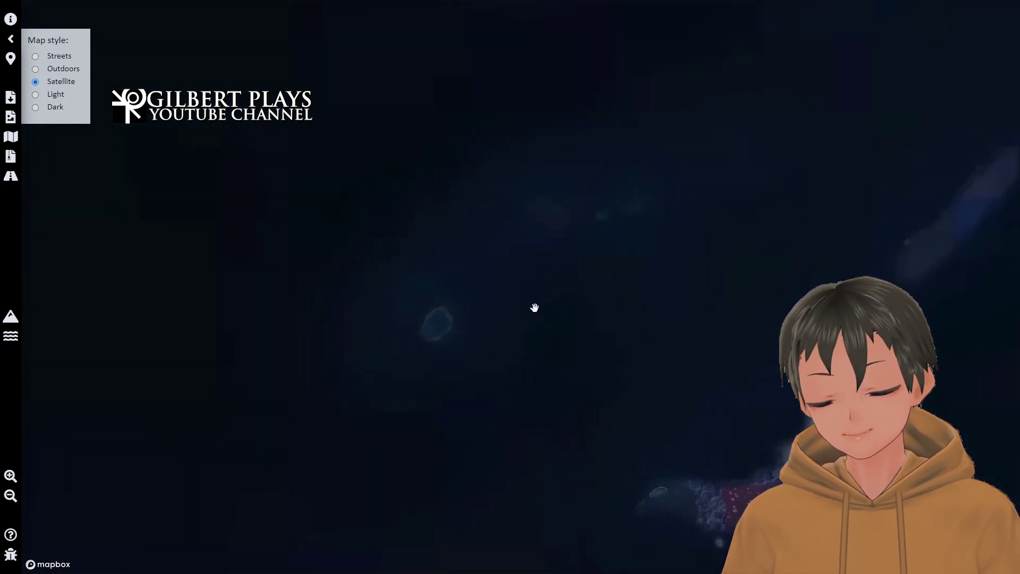
pyautogui.scroll(3, 595, 214)
pyautogui.moveTo(594, 214); pyautogui.dragTo(471, 268)
pyautogui.scroll(4, 586, 307)
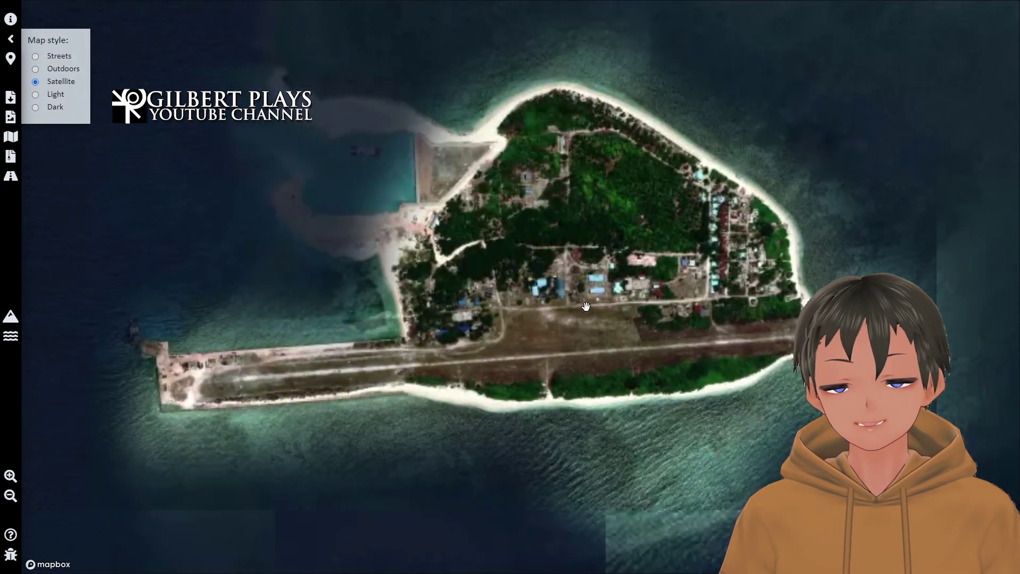
pyautogui.scroll(2, 586, 306)
pyautogui.scroll(-10, 585, 308)
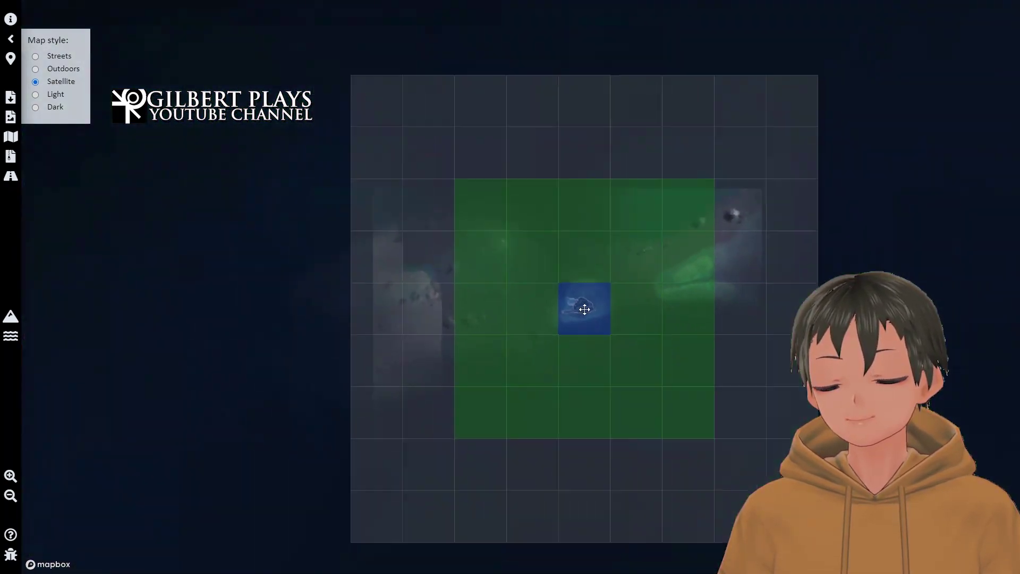
# Place the map selection grid over the triangular reef in the sea west of Luzon and bring it into view.
pyautogui.scroll(-4, 584, 309)
pyautogui.scroll(-5, 688, 391)
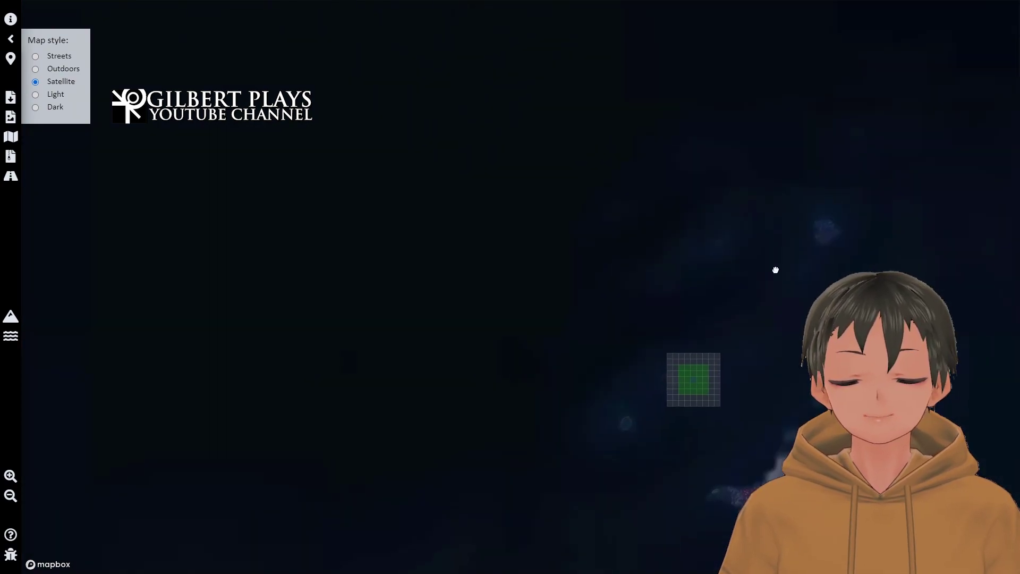
pyautogui.moveTo(774, 269); pyautogui.dragTo(472, 417)
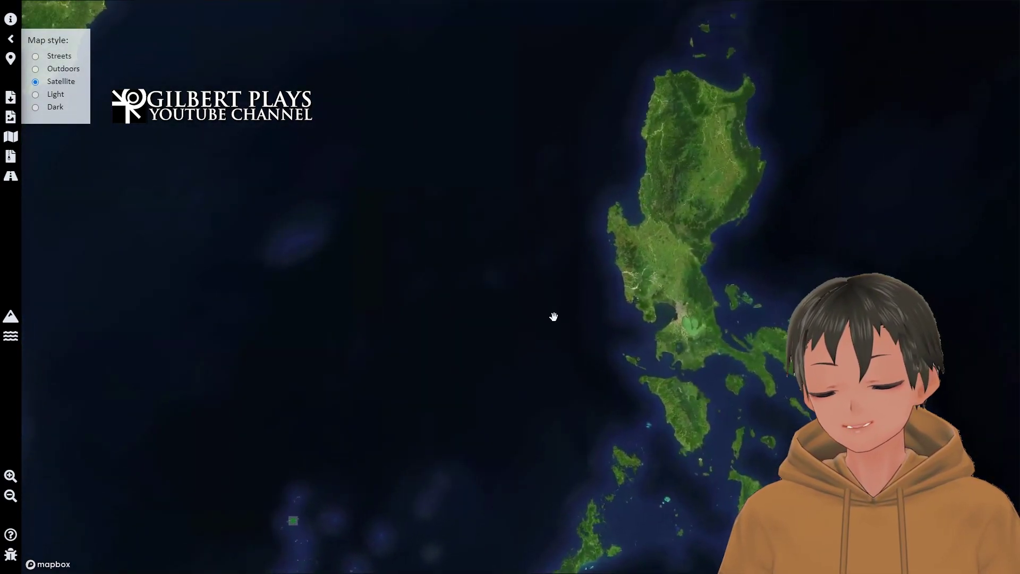
pyautogui.scroll(6, 496, 302)
pyautogui.scroll(5, 503, 434)
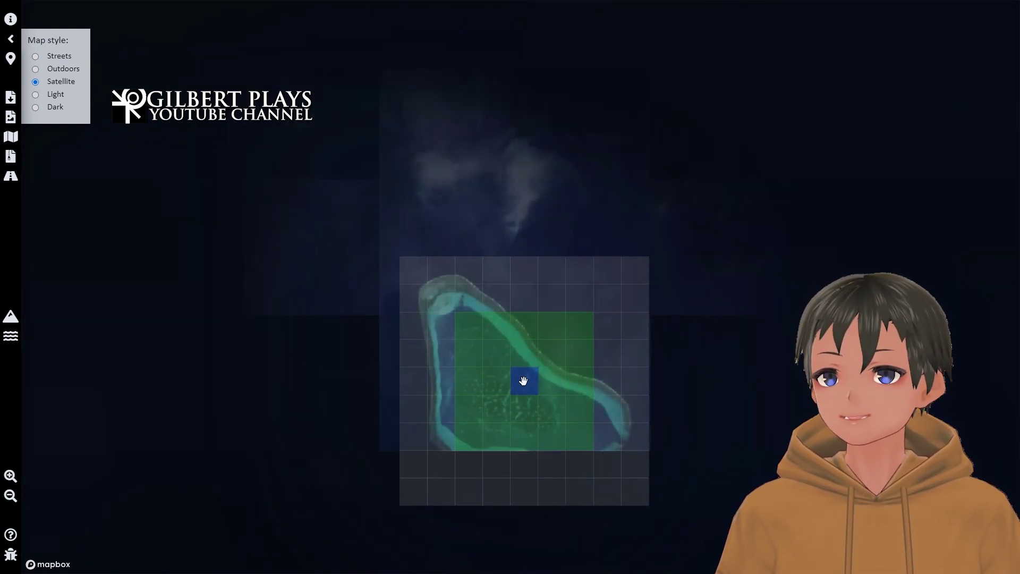
pyautogui.moveTo(565, 396); pyautogui.dragTo(676, 350)
pyautogui.scroll(1, 676, 351)
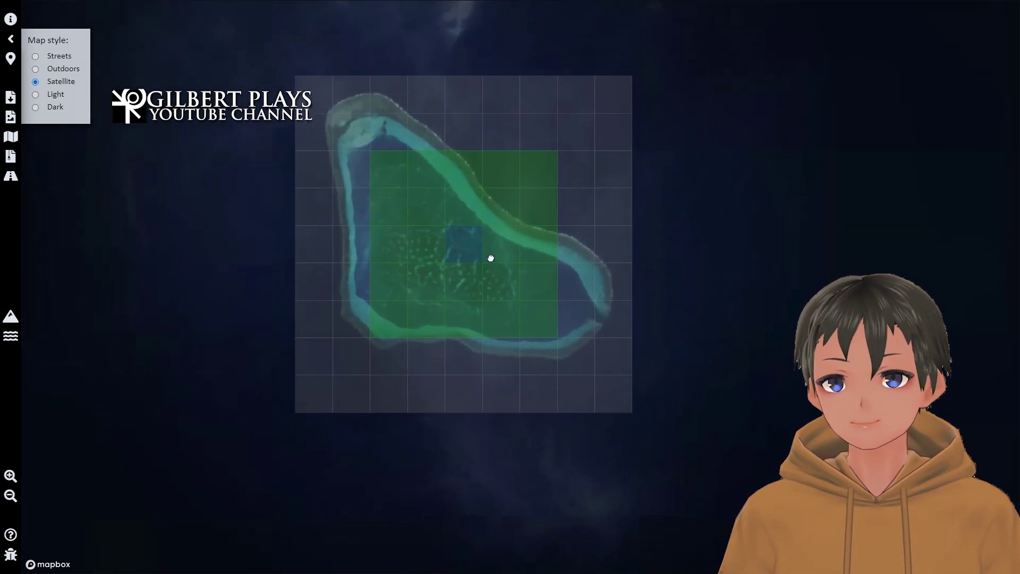
pyautogui.moveTo(490, 257); pyautogui.dragTo(537, 275)
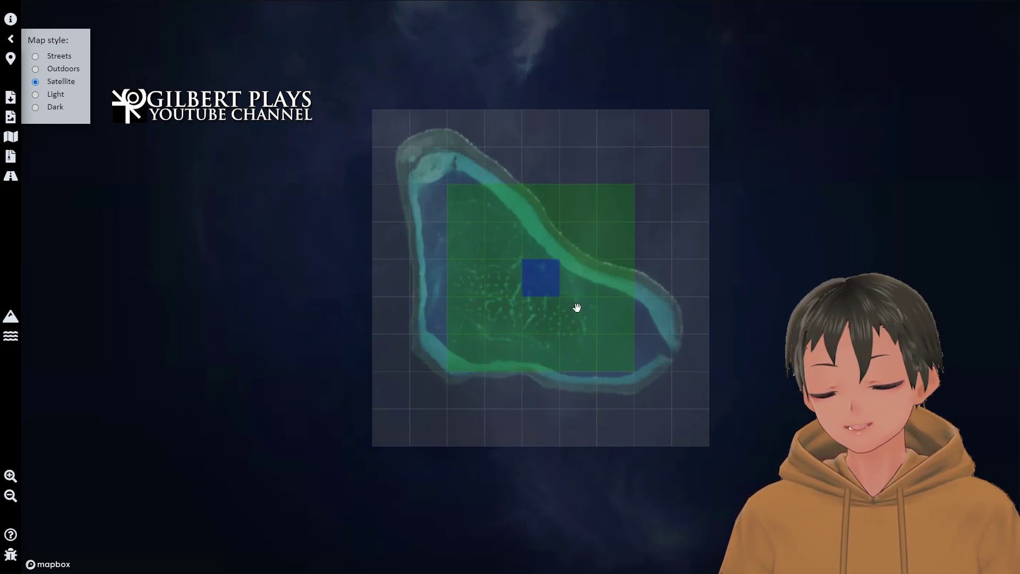
# Place the map selection grid over the built-up area and river north of Manila Bay and inspect its coverage.
pyautogui.scroll(-5, 576, 305)
pyautogui.moveTo(764, 327); pyautogui.dragTo(505, 268)
pyautogui.scroll(5, 540, 282)
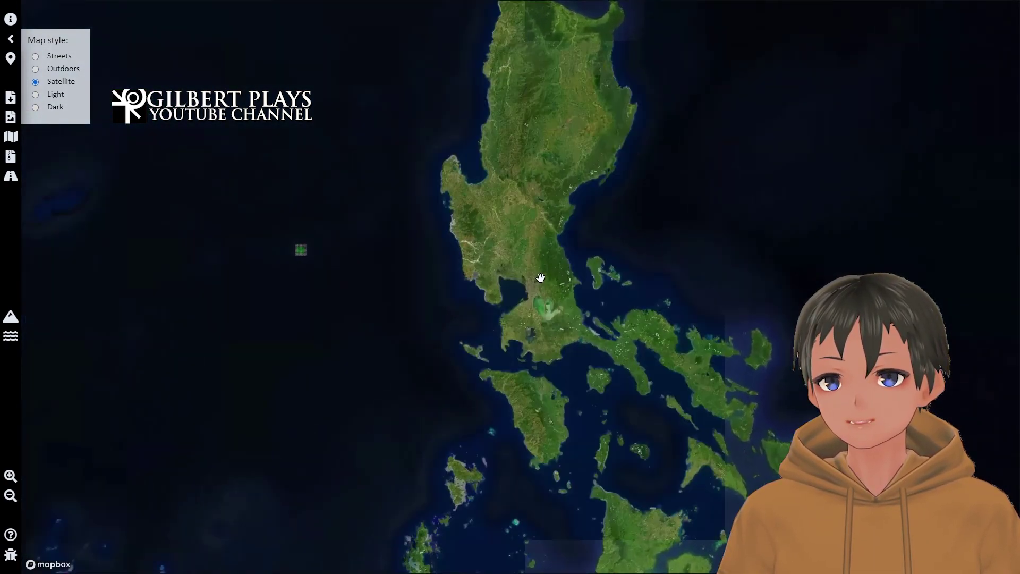
pyautogui.scroll(5, 369, 286)
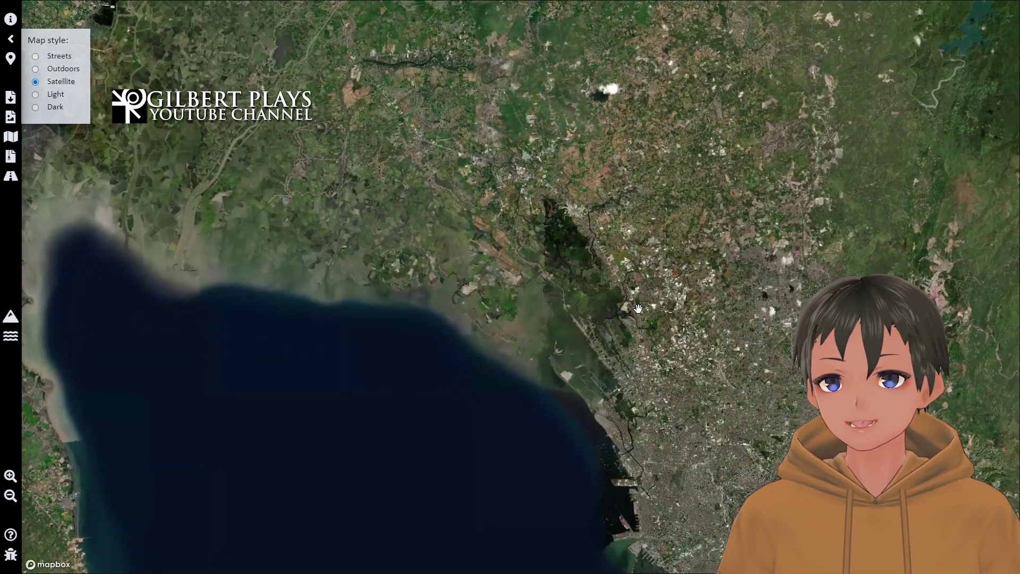
pyautogui.moveTo(638, 309); pyautogui.dragTo(544, 297)
pyautogui.scroll(3, 527, 283)
pyautogui.scroll(3, 513, 248)
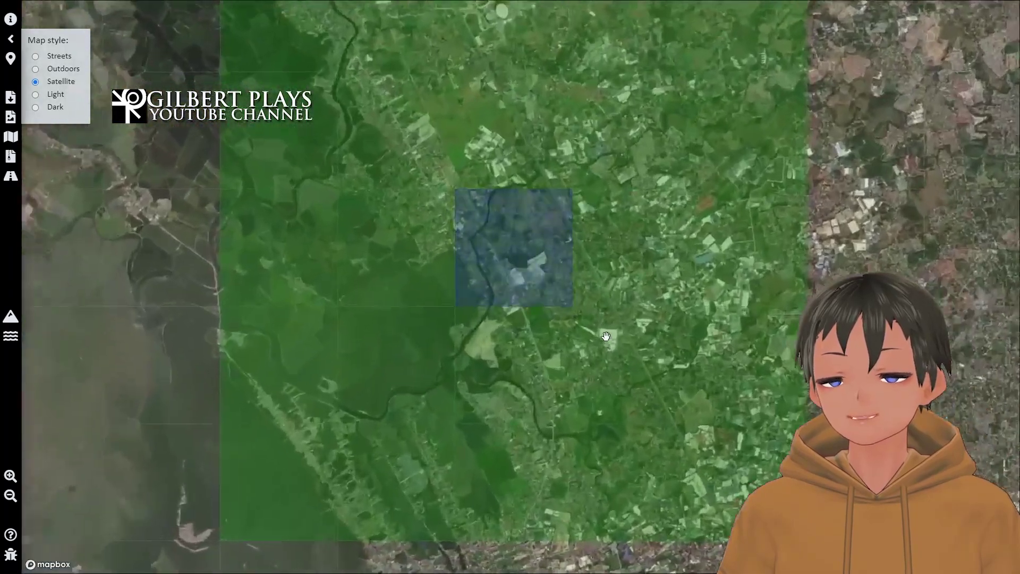
pyautogui.scroll(-6, 515, 276)
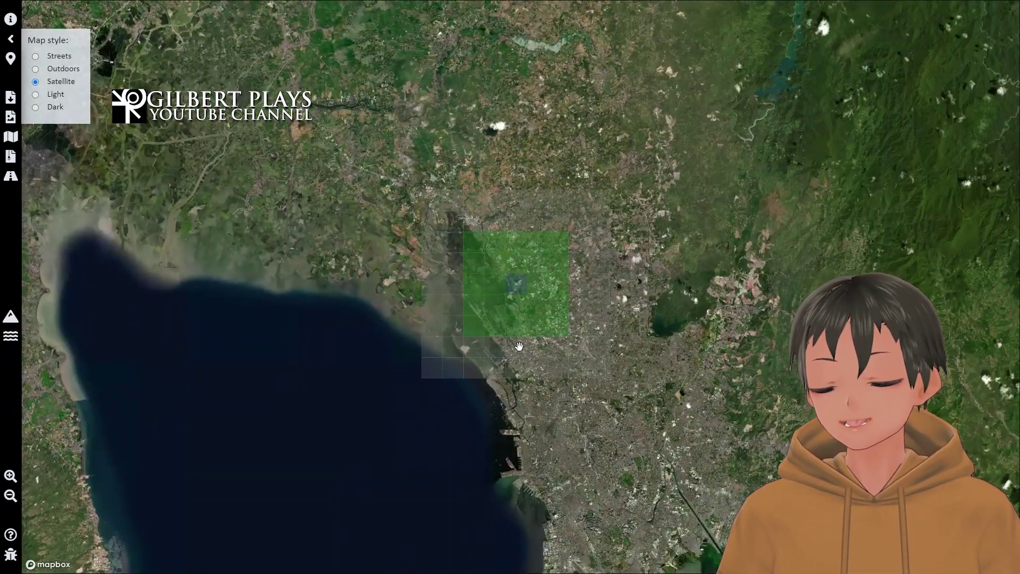
pyautogui.scroll(-5, 519, 346)
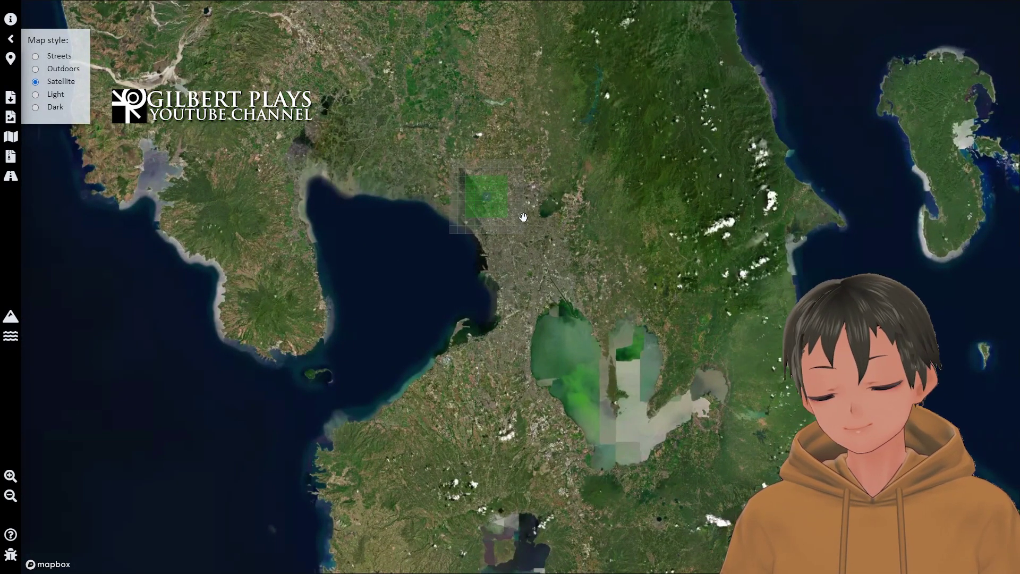
pyautogui.scroll(5, 523, 216)
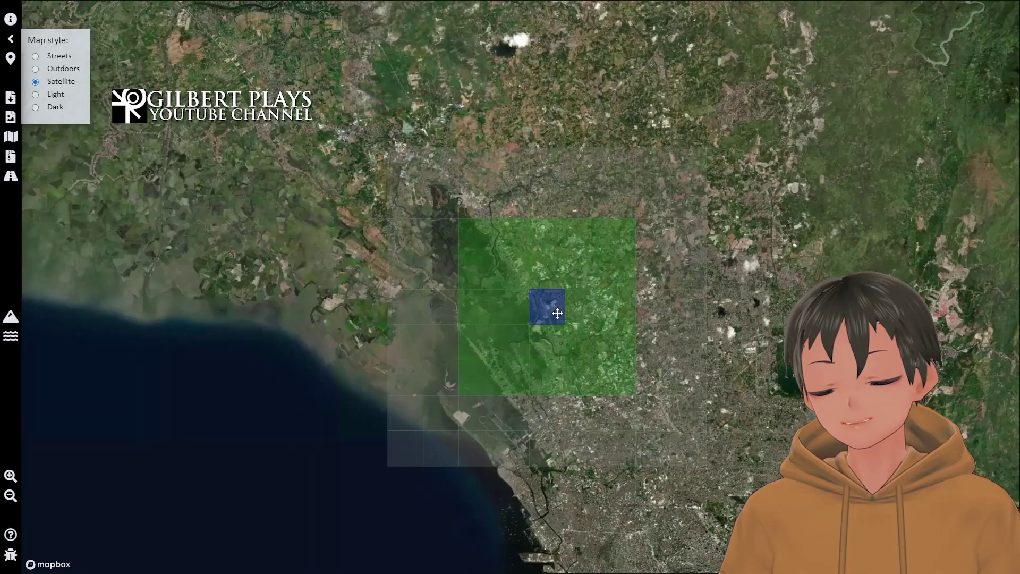
pyautogui.scroll(3, 558, 313)
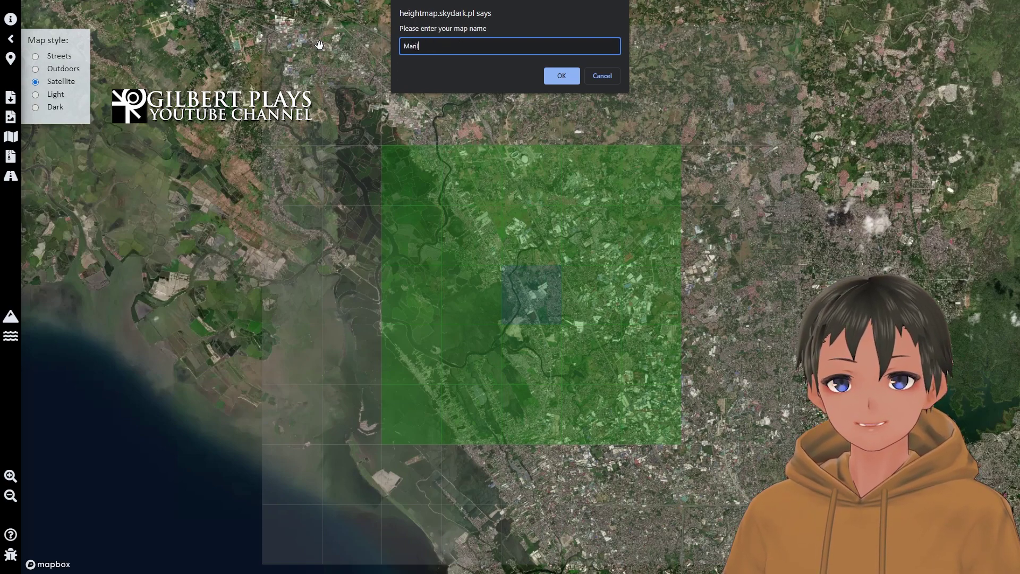
# Name the map "Marilao City map" and download its zip file.
pyautogui.write('Map')
pyautogui.click(564, 74)
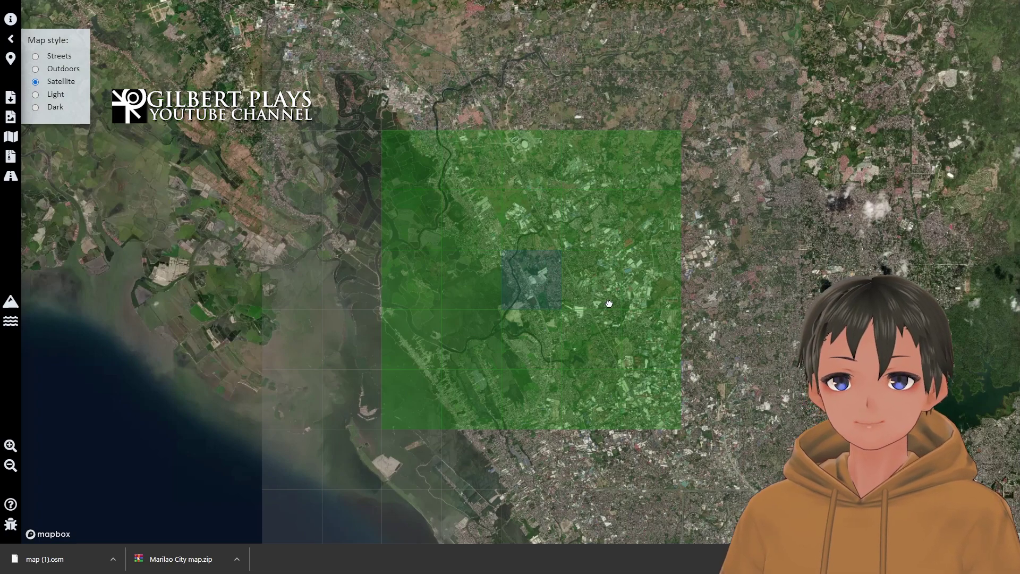
pyautogui.press('F11')
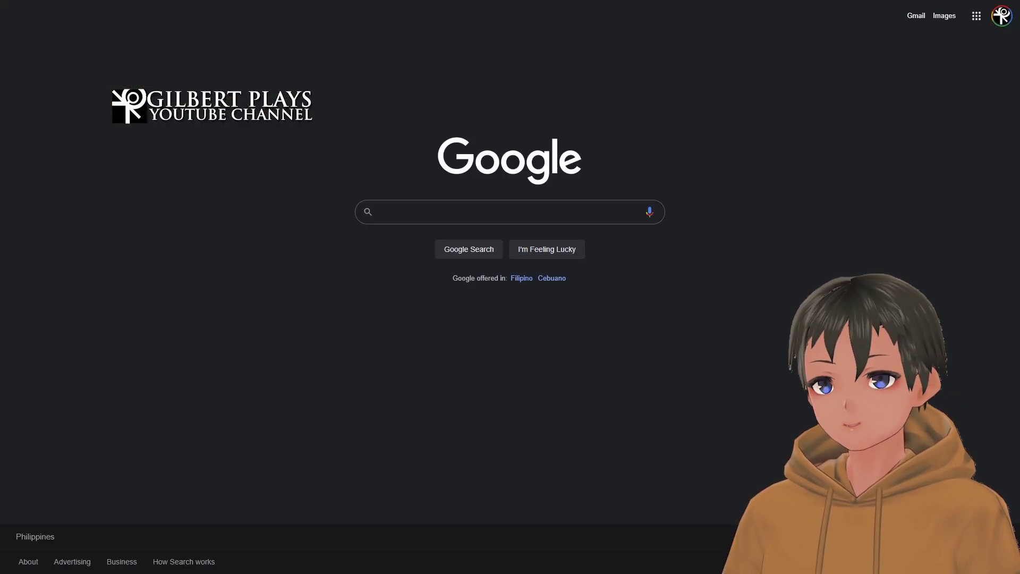
# Search Google for "google earth pro" and open the Earth Versions page on the Google Earth site.
pyautogui.click(571, 216)
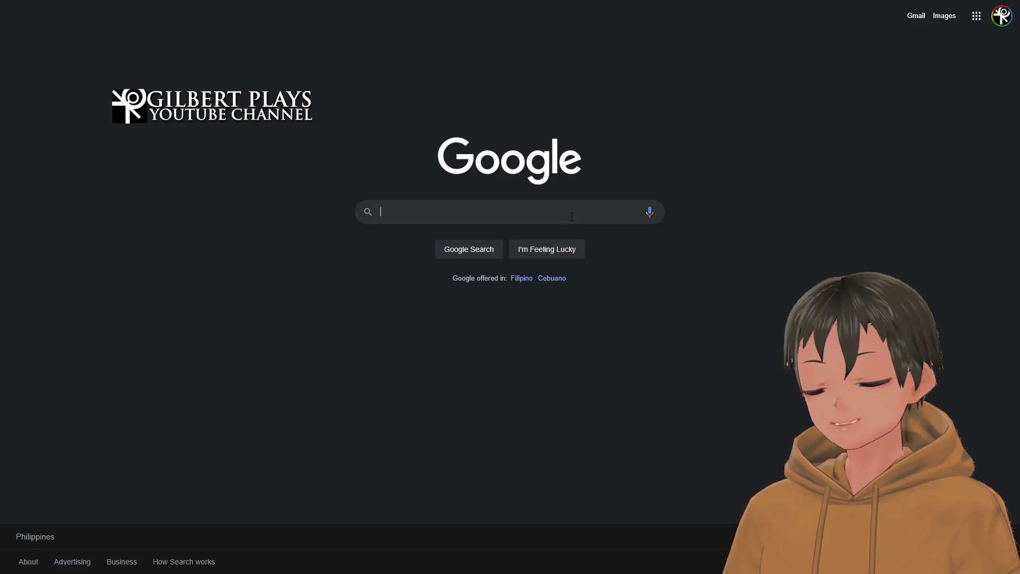
pyautogui.write('goog')
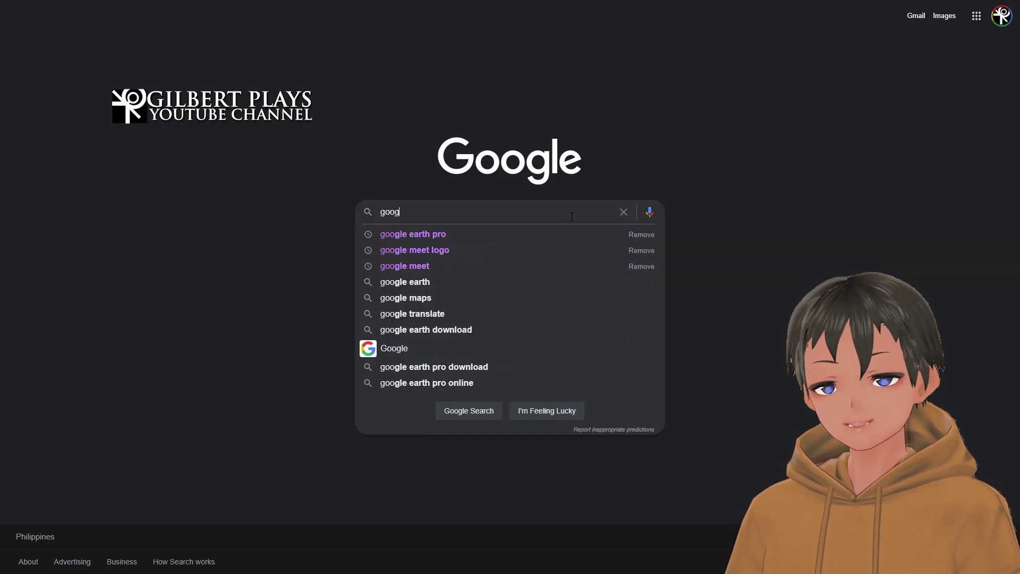
pyautogui.write('le ea')
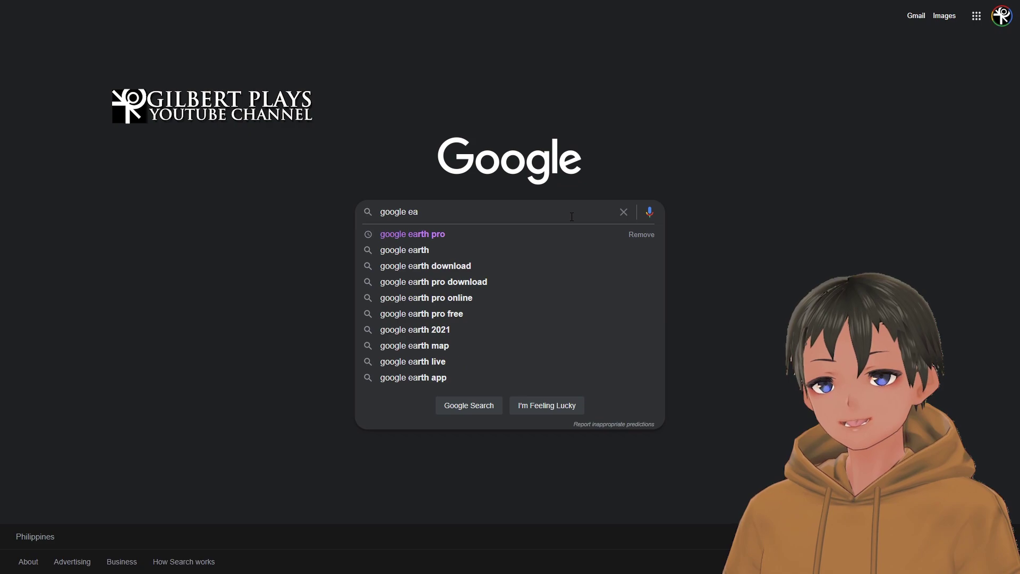
pyautogui.write('rth pro')
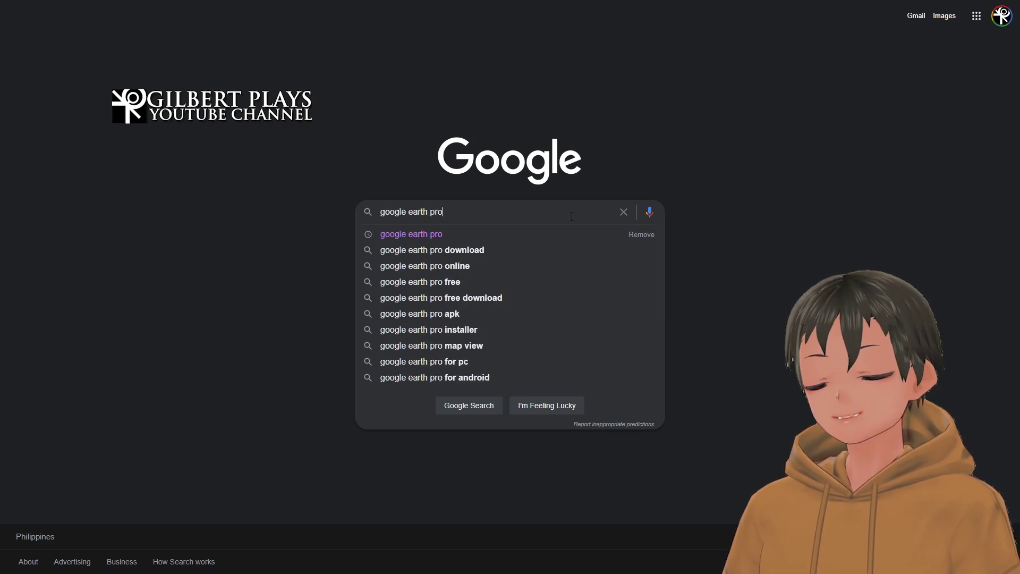
pyautogui.click(447, 235)
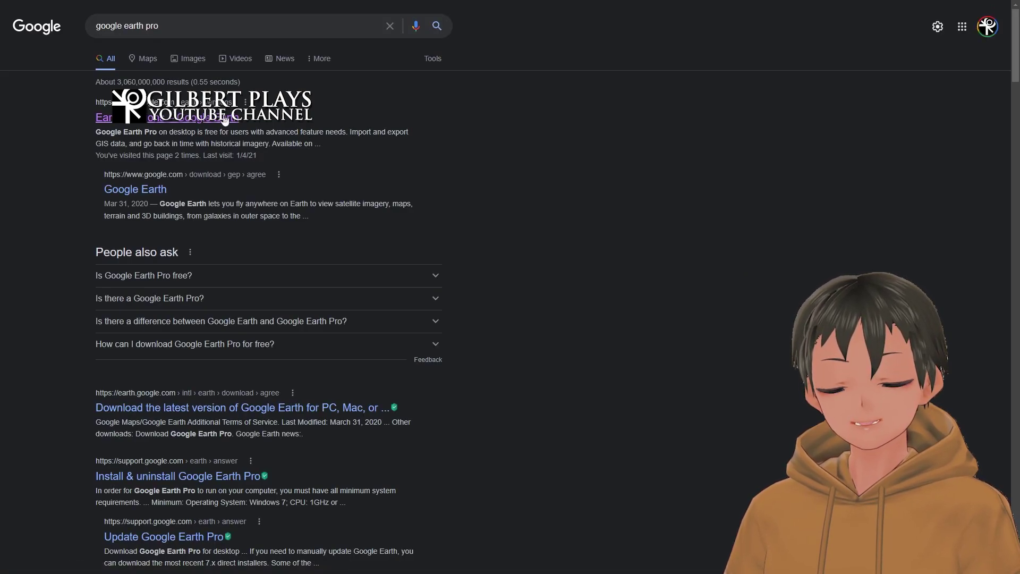
pyautogui.click(181, 118)
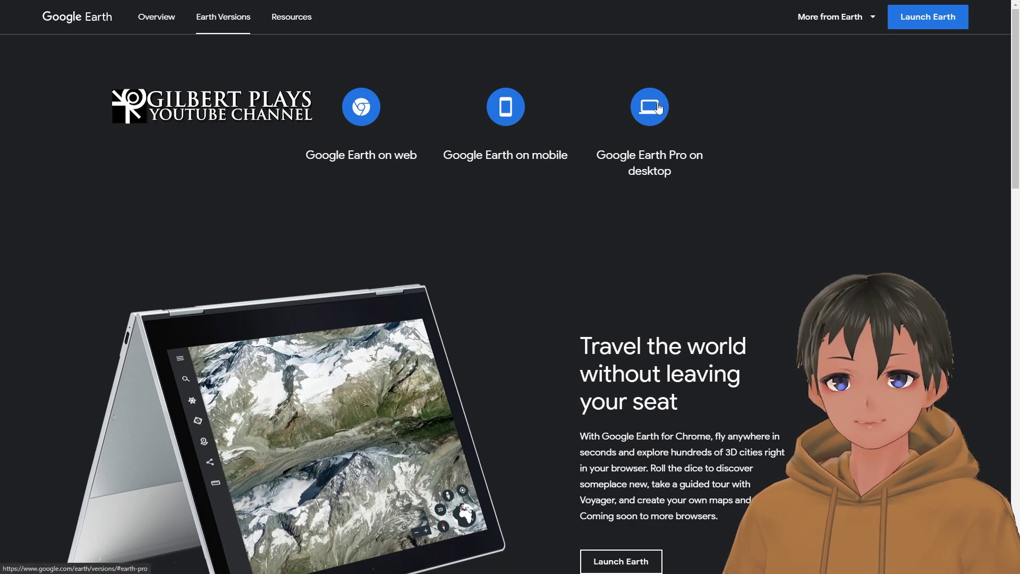
# Accept the terms for Google Earth Pro on desktop and download the installer GoogleEarthProSetup.exe.
pyautogui.click(658, 106)
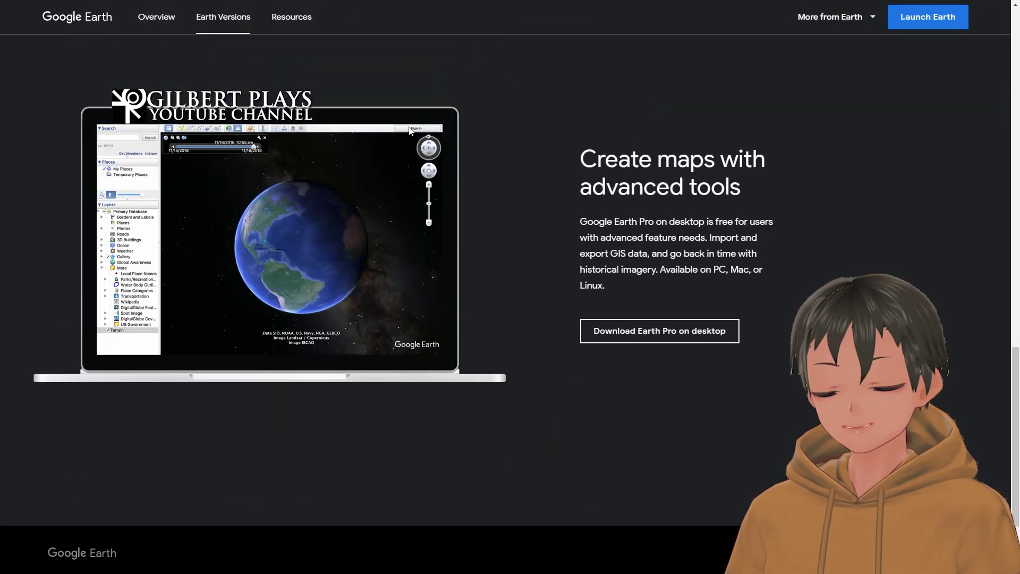
pyautogui.click(644, 334)
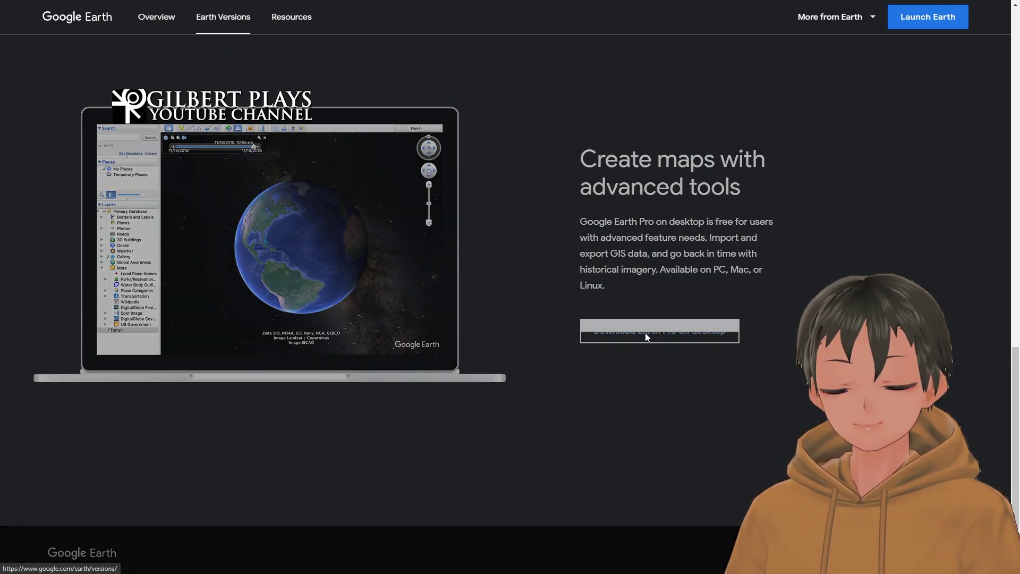
pyautogui.scroll(-15, 537, 282)
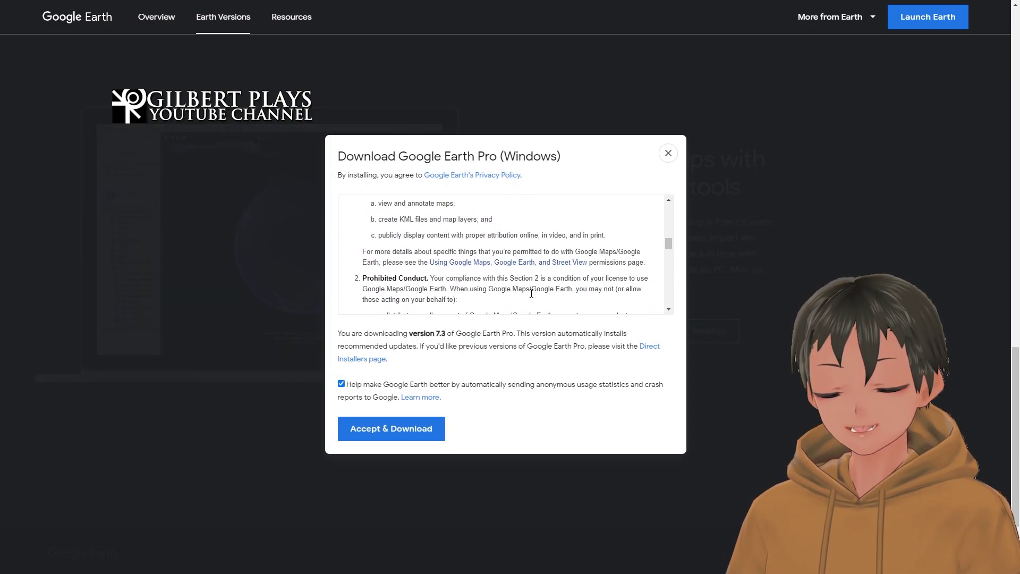
pyautogui.scroll(4, 497, 362)
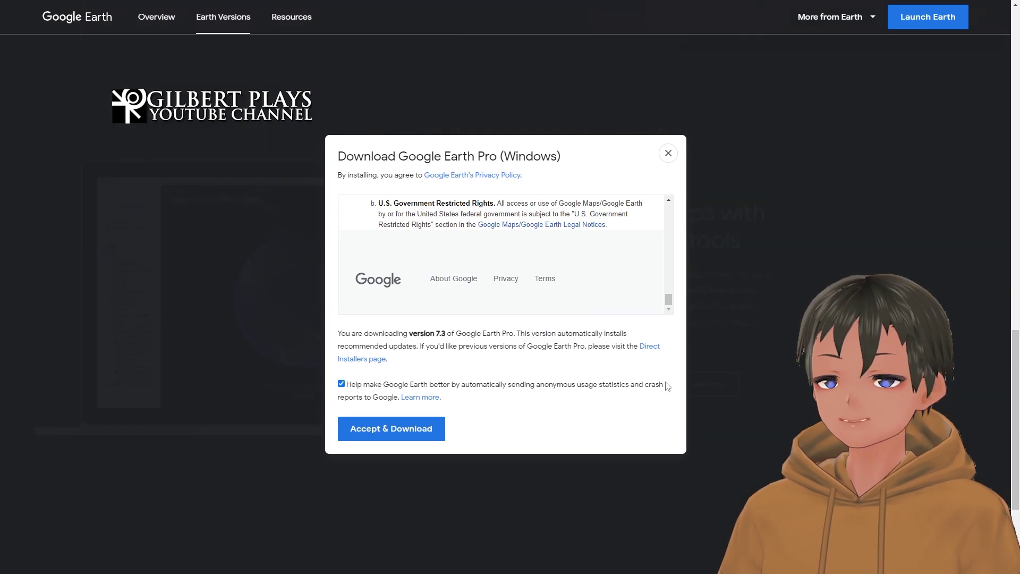
pyautogui.click(381, 436)
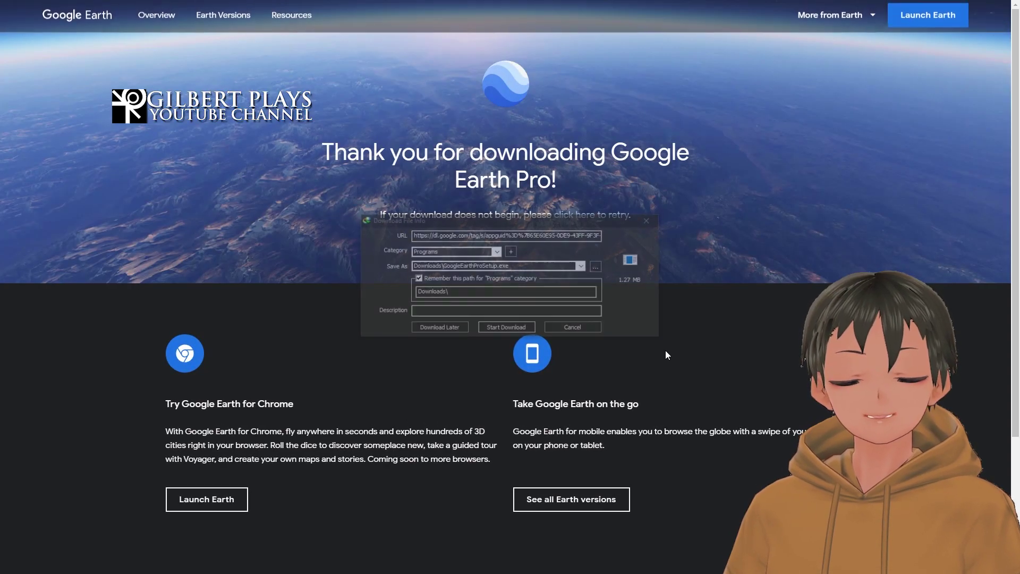
pyautogui.click(502, 328)
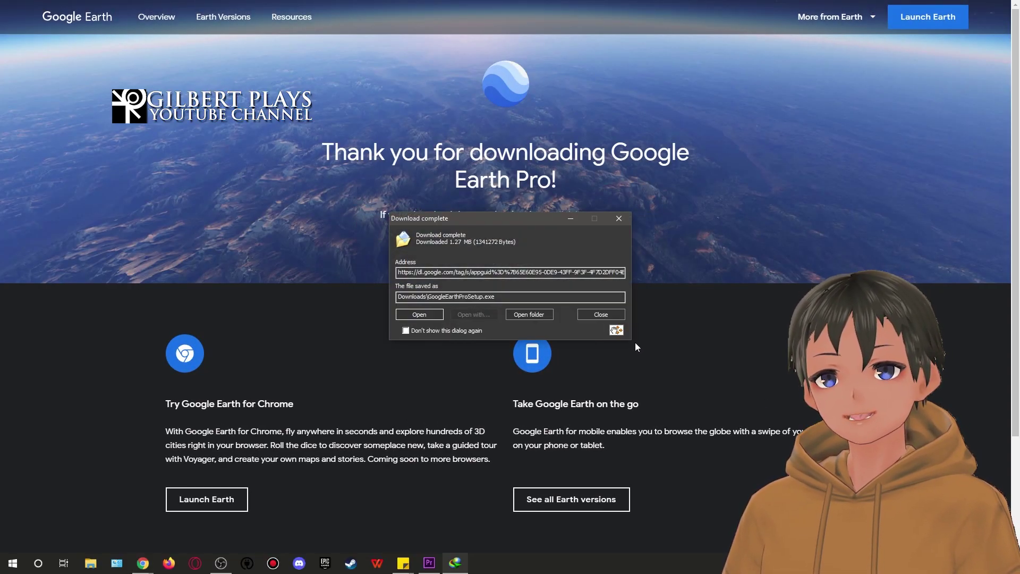
pyautogui.click(588, 315)
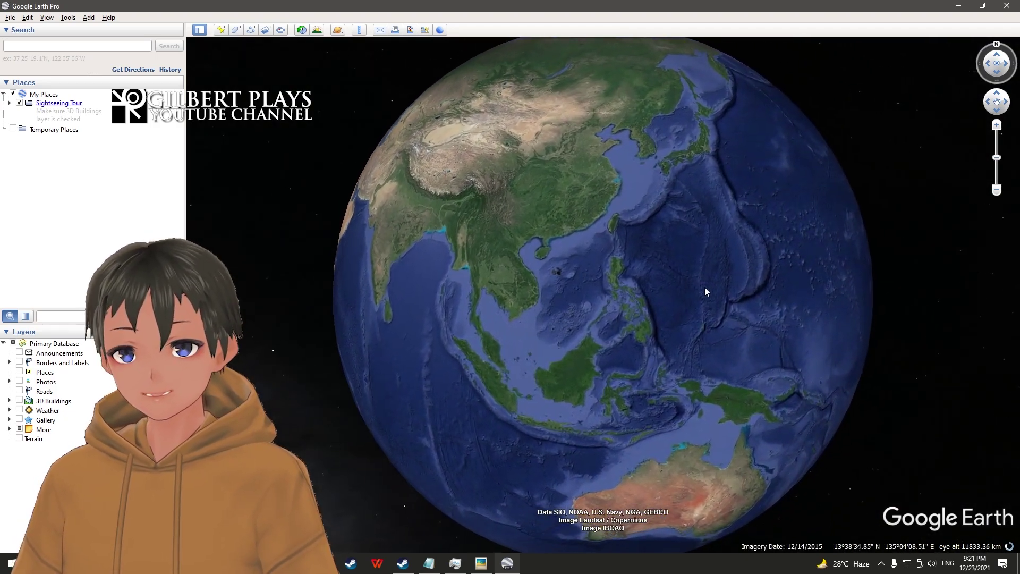
# In Google Earth Pro, zoom in on the river and built-up area north of Manila Bay, around Old Meycauayan PNR Station.
pyautogui.scroll(1, 705, 292)
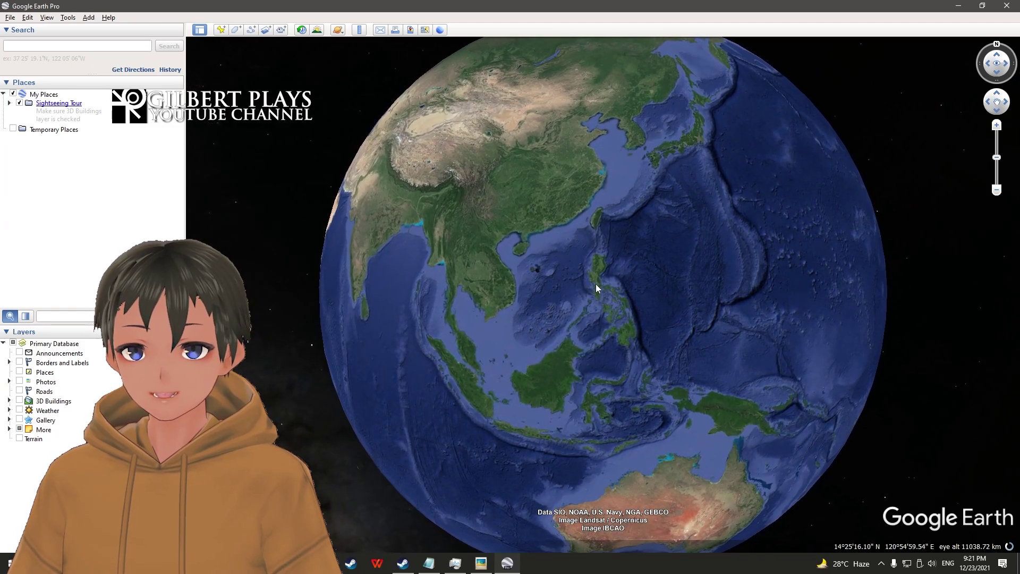
pyautogui.doubleClick(595, 285)
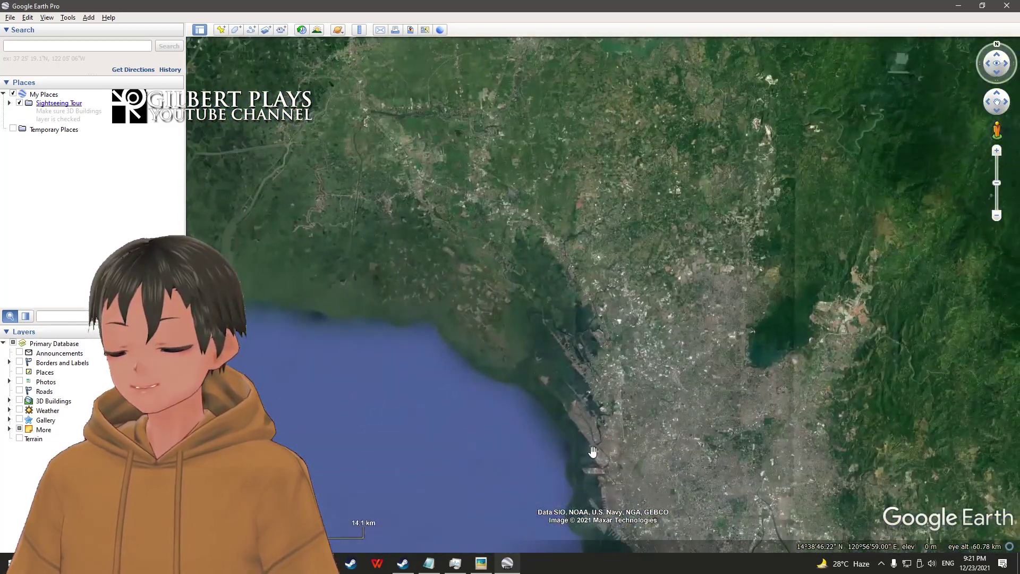
pyautogui.doubleClick(608, 280)
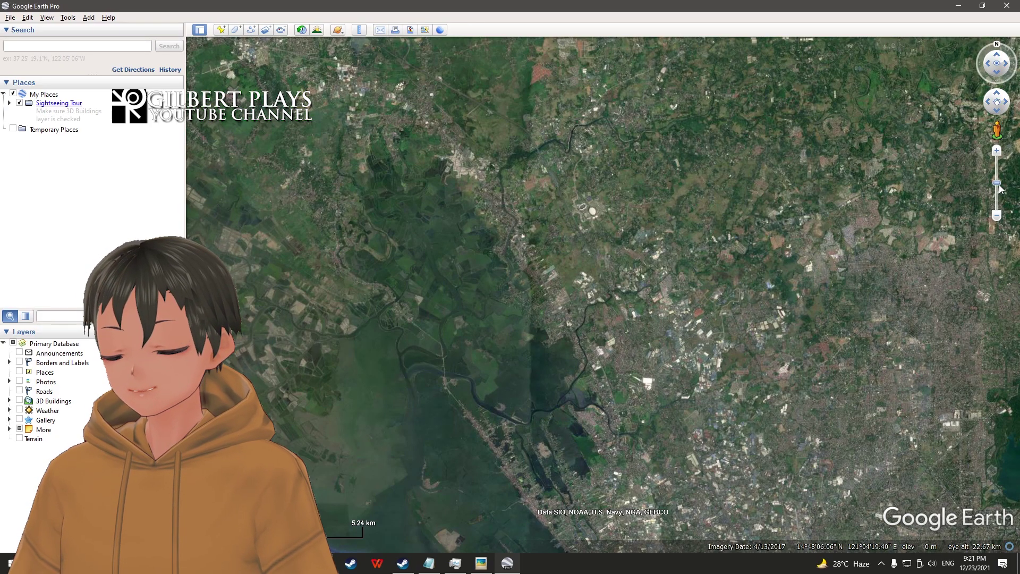
pyautogui.doubleClick(597, 309)
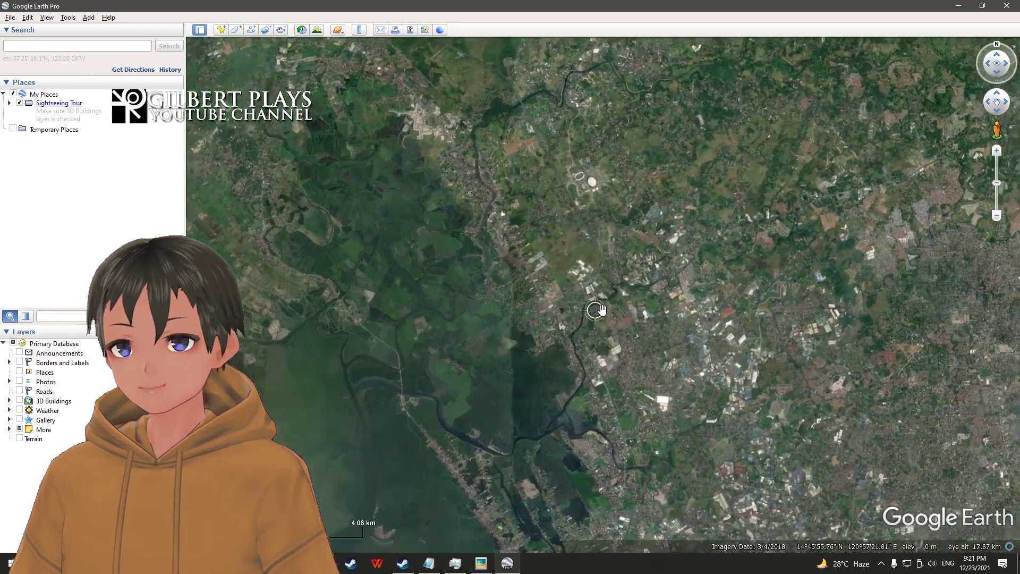
pyautogui.moveTo(600, 310); pyautogui.dragTo(635, 234)
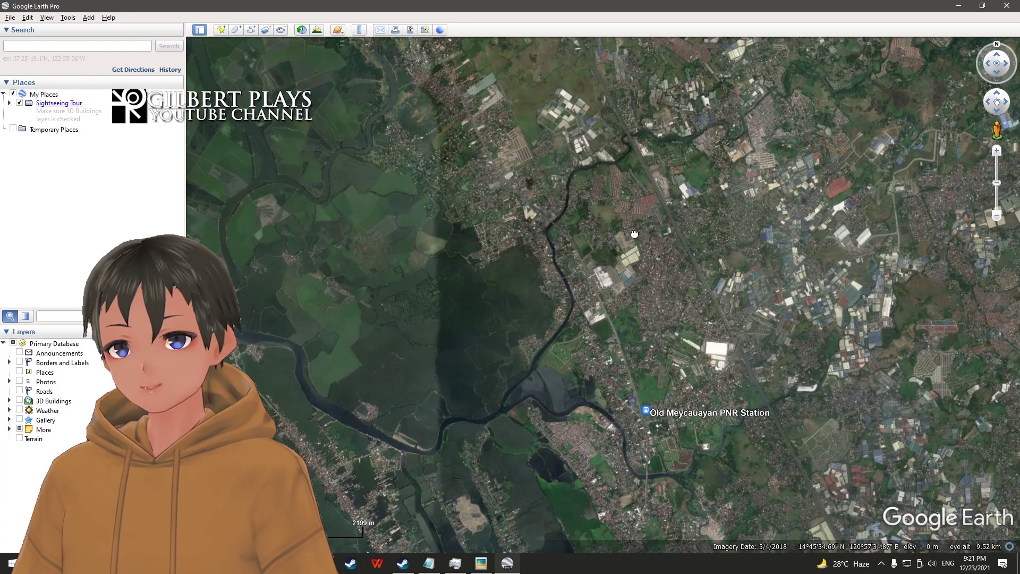
pyautogui.scroll(1, 990, 116)
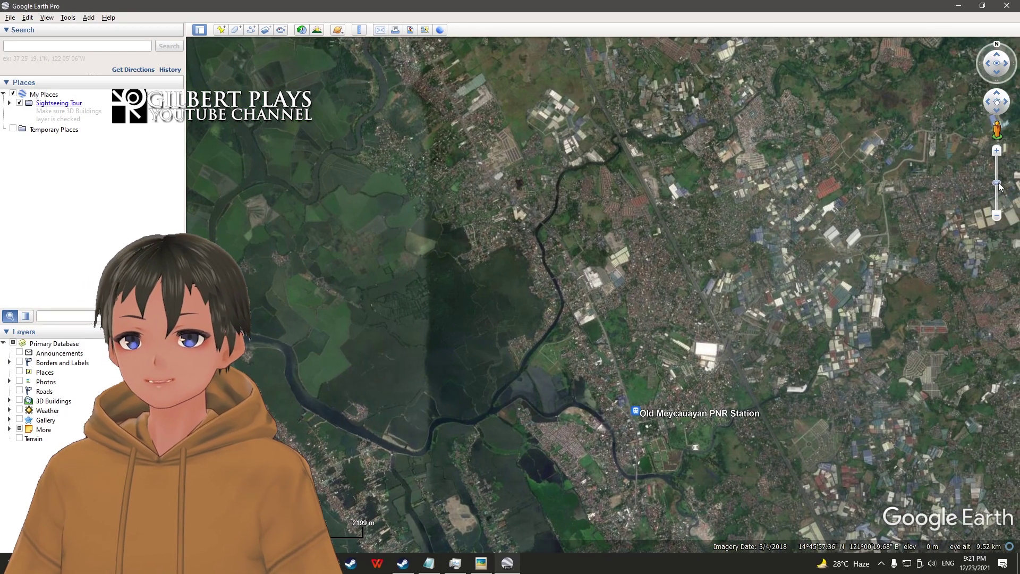
# Widen and center the view of the river area to an eye altitude of about 12 km and hide the More layer.
pyautogui.click(997, 215)
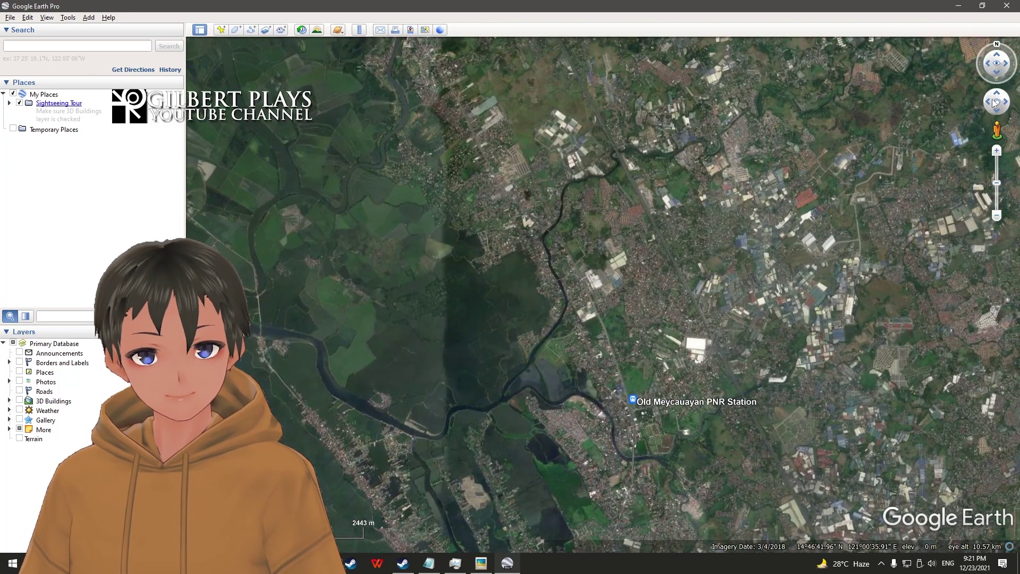
pyautogui.moveTo(995, 102); pyautogui.dragTo(997, 110)
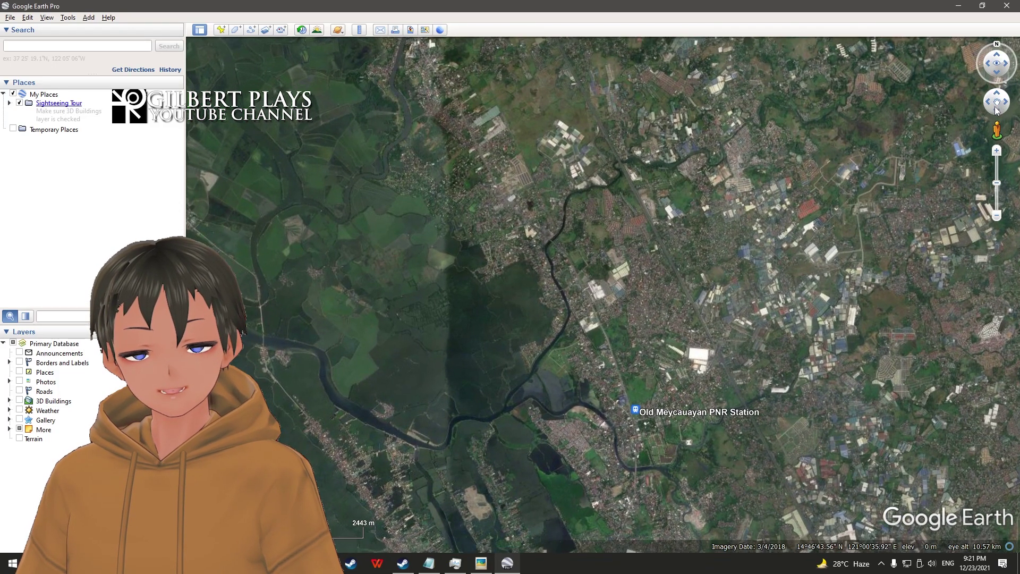
pyautogui.click(996, 189)
pyautogui.click(991, 106)
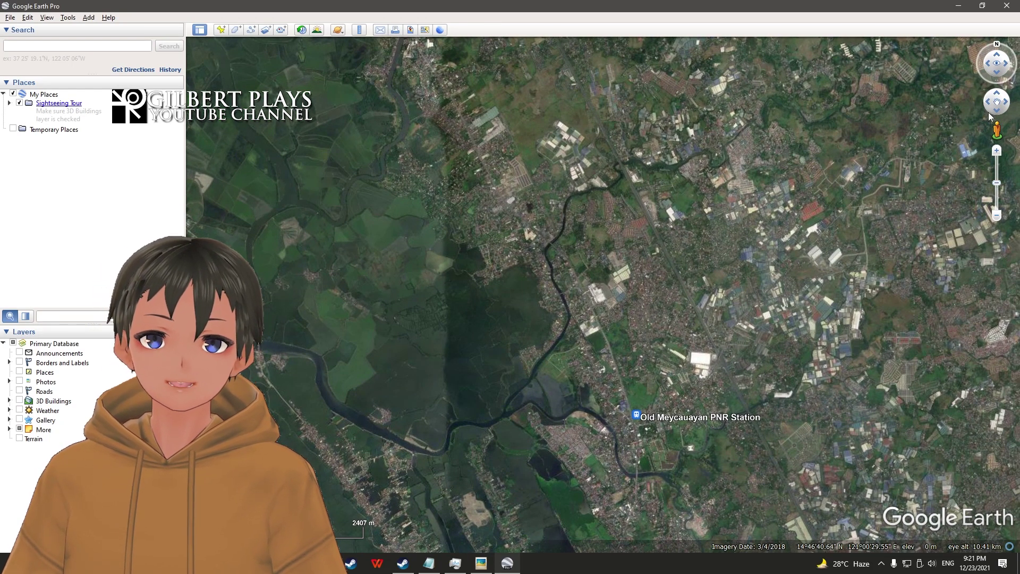
pyautogui.click(988, 105)
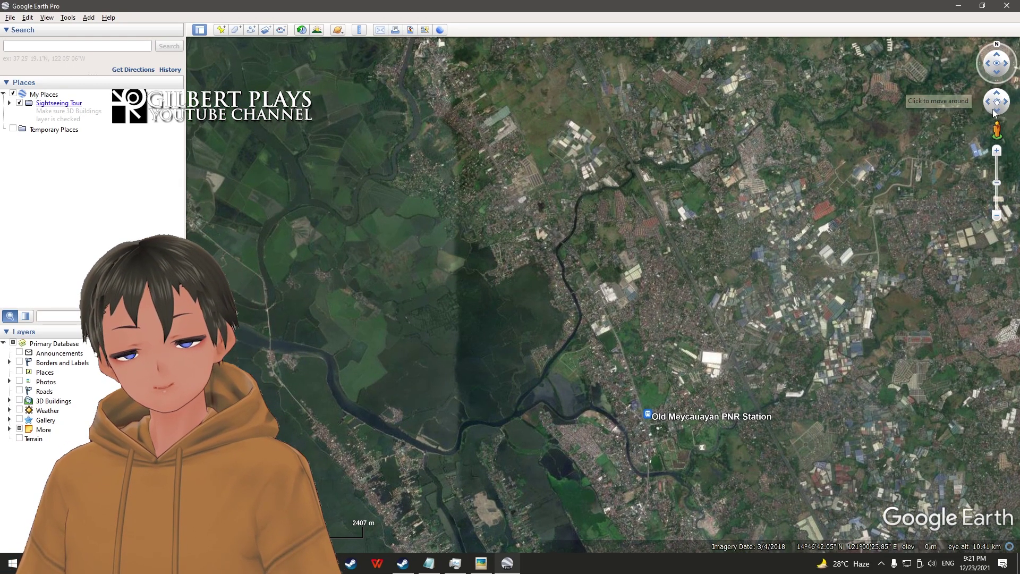
pyautogui.click(996, 184)
pyautogui.click(996, 185)
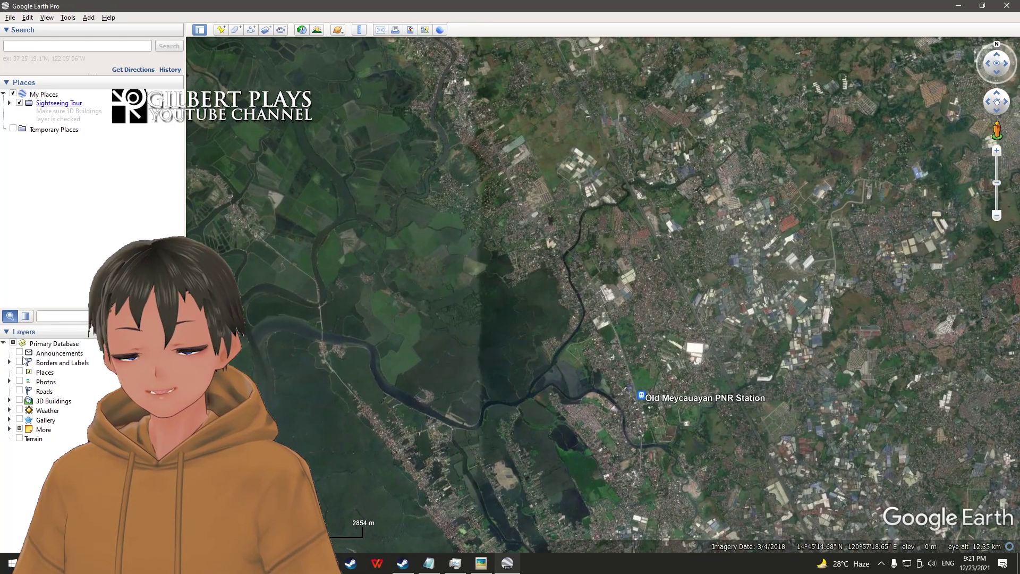
pyautogui.click(20, 429)
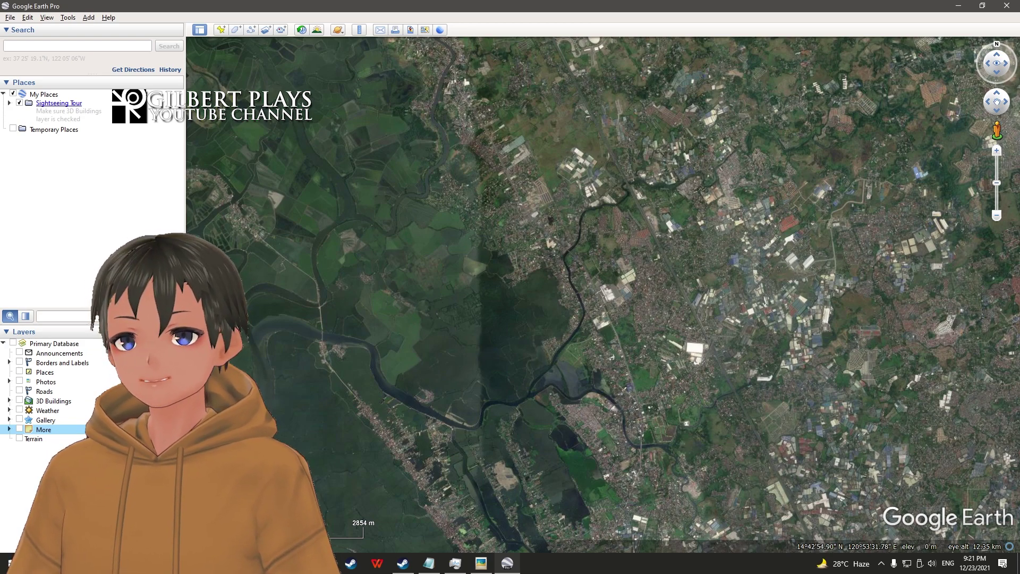
# Examine the area's historical imagery between 1985 and 2021, and return to the default imagery.
pyautogui.click(301, 30)
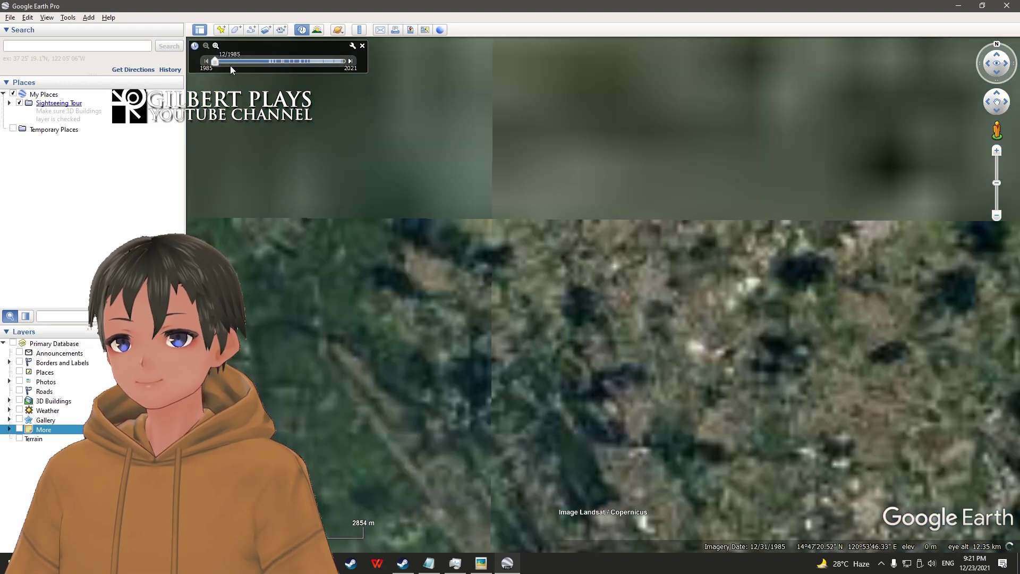
pyautogui.moveTo(231, 66); pyautogui.dragTo(342, 63)
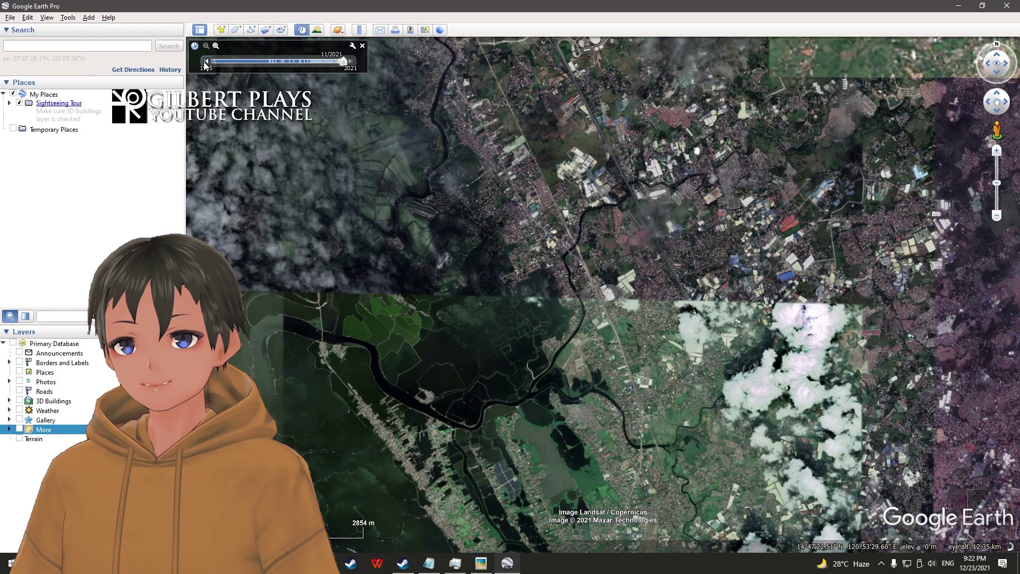
pyautogui.click(205, 63)
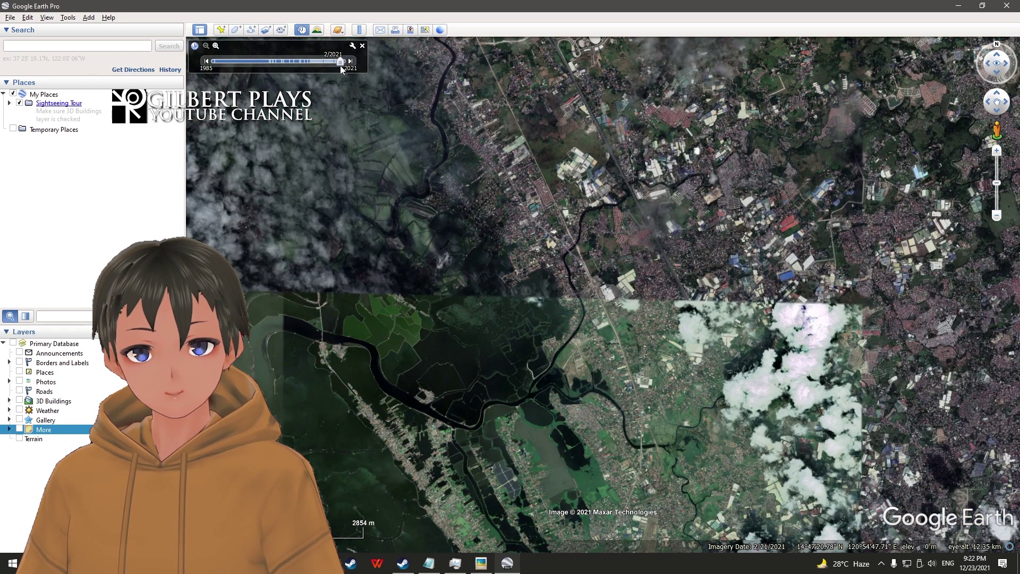
pyautogui.click(350, 62)
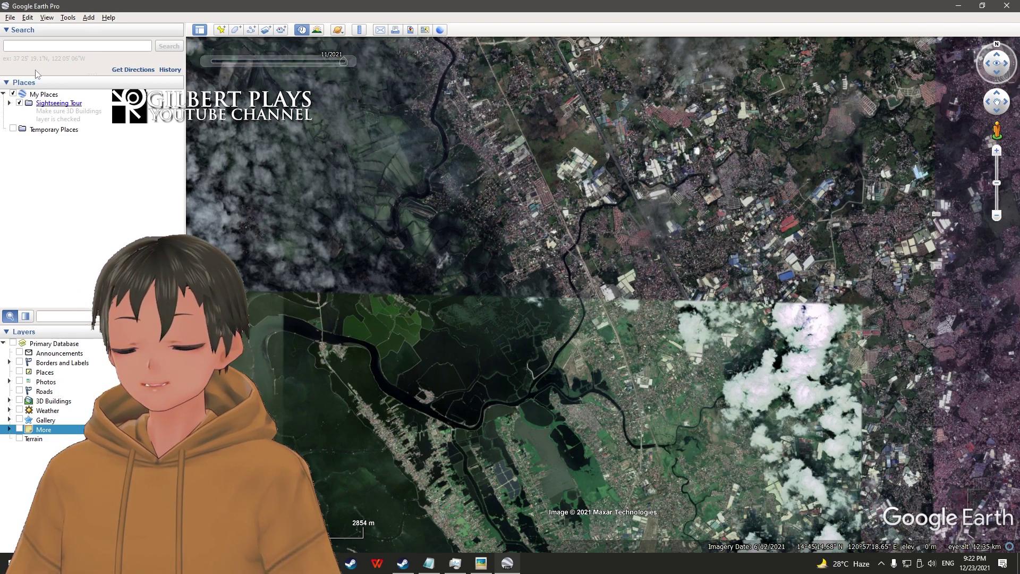
pyautogui.moveTo(218, 65)
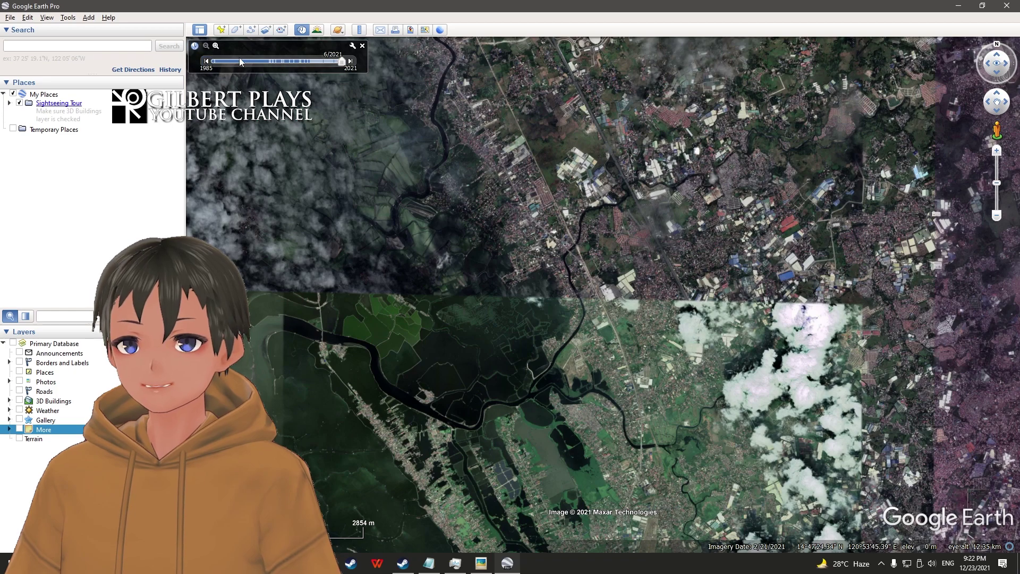
pyautogui.click(361, 47)
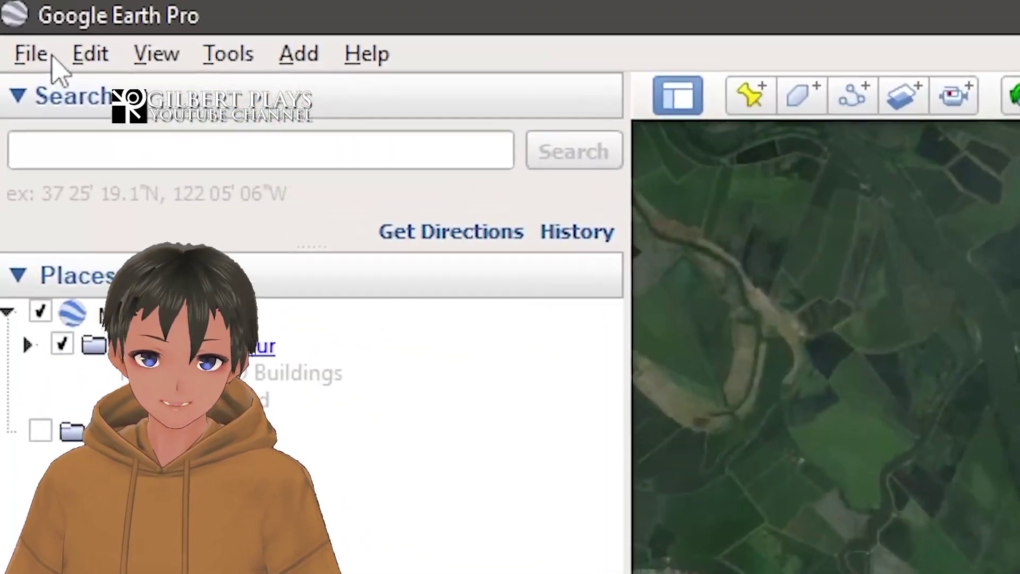
# Set up saving the current view as an image at Maximum (4800x2886) resolution, without the title, description and legend.
pyautogui.click(10, 18)
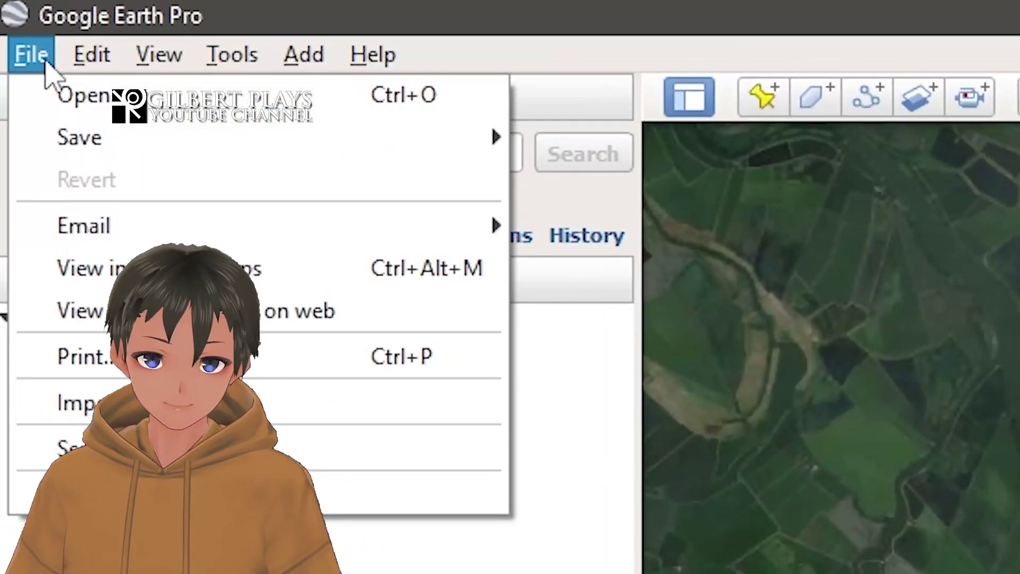
pyautogui.moveTo(47, 46)
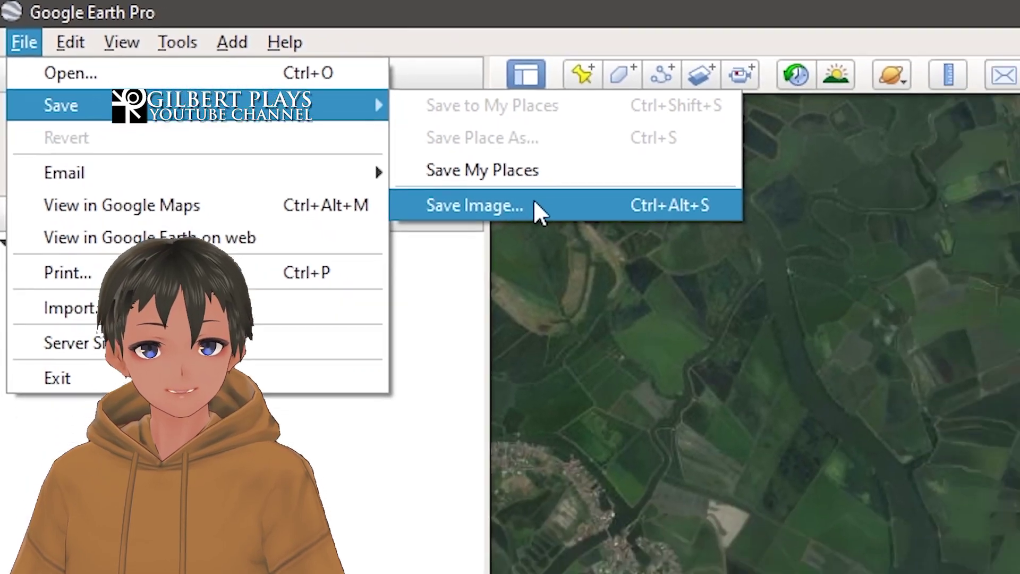
pyautogui.click(709, 274)
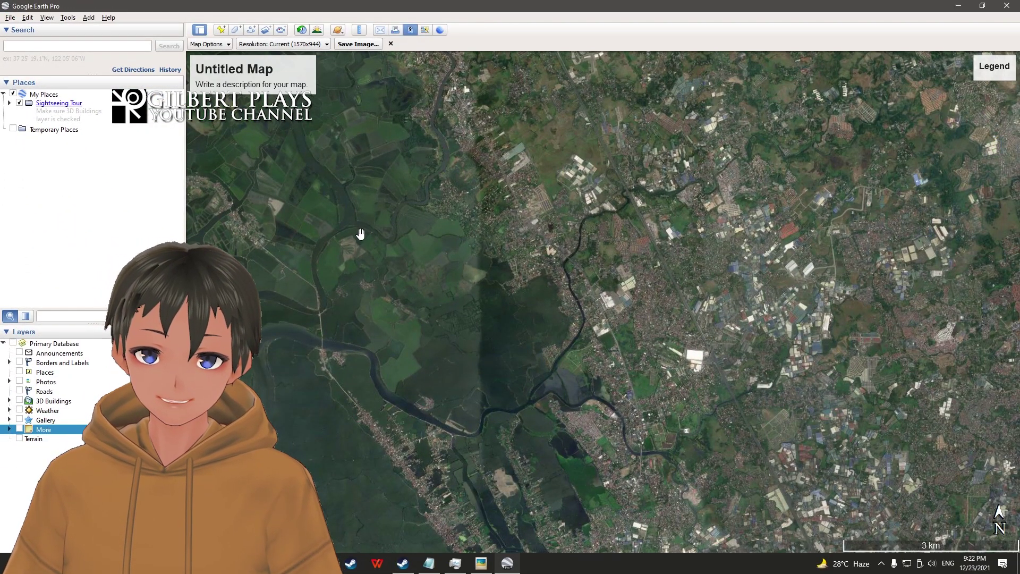
pyautogui.click(322, 45)
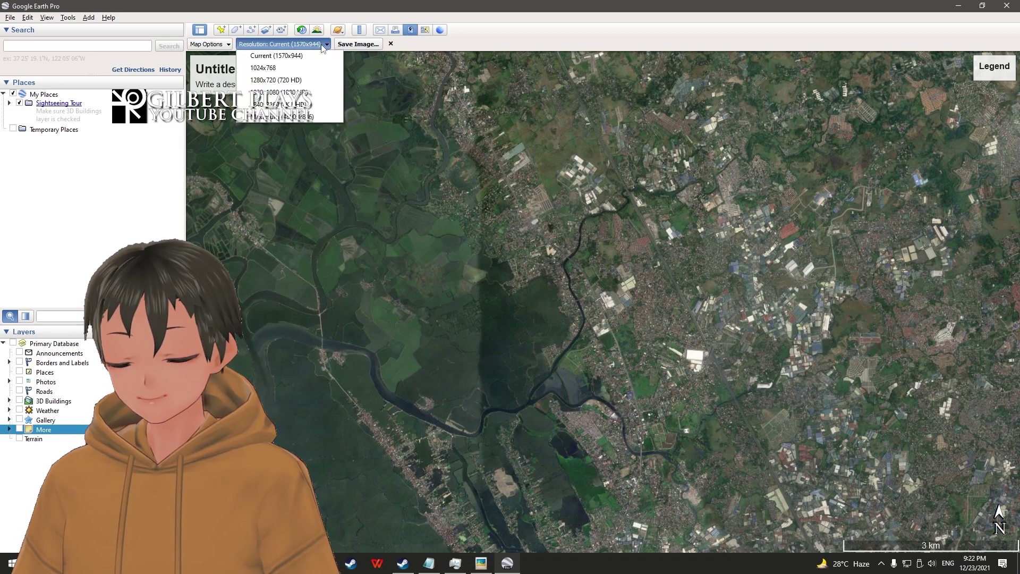
pyautogui.click(301, 117)
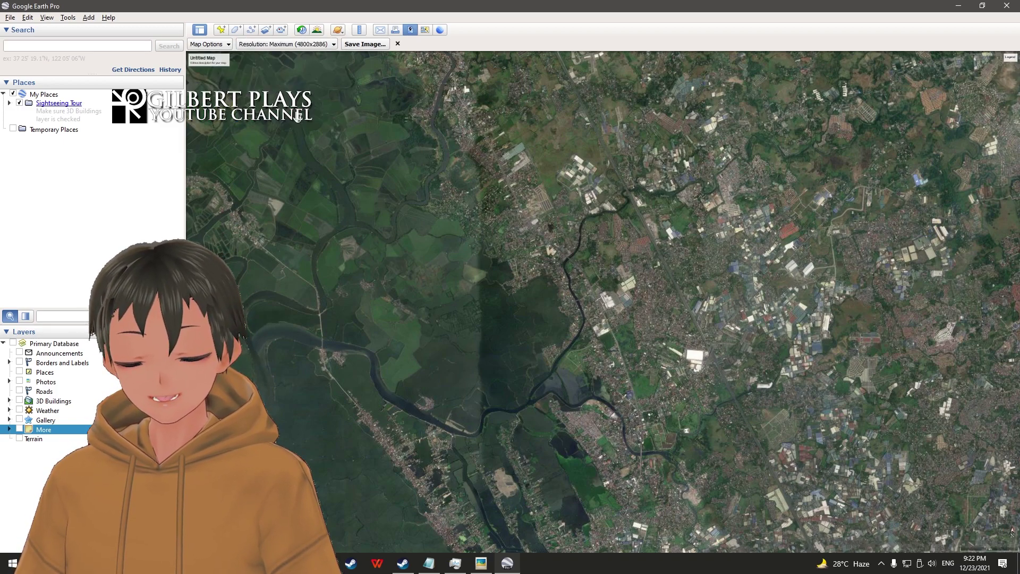
pyautogui.click(227, 45)
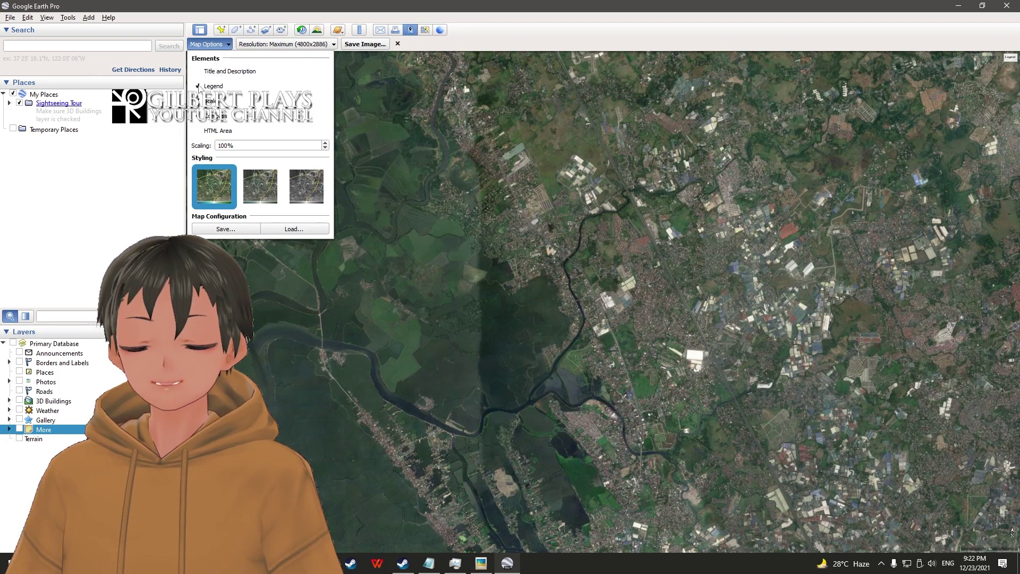
pyautogui.click(199, 86)
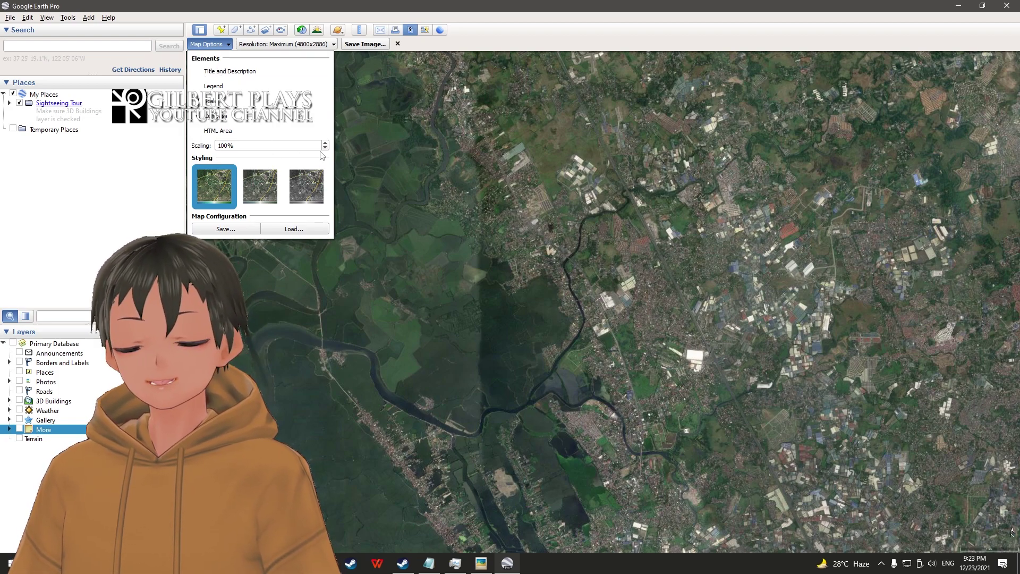
# Try map element scaling values of 50%, 400% and 500%.
pyautogui.click(268, 146)
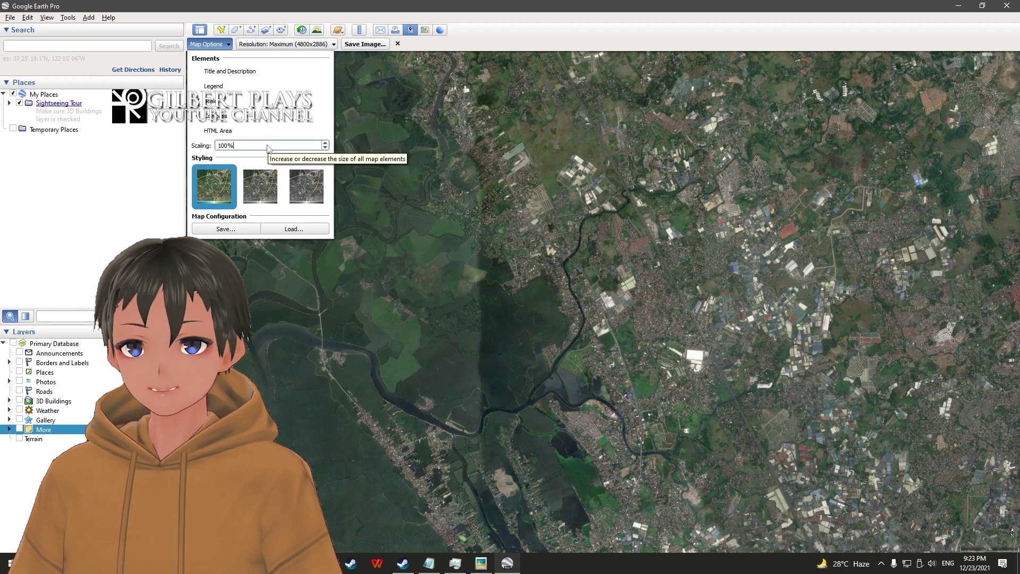
pyautogui.moveTo(267, 147); pyautogui.dragTo(223, 145)
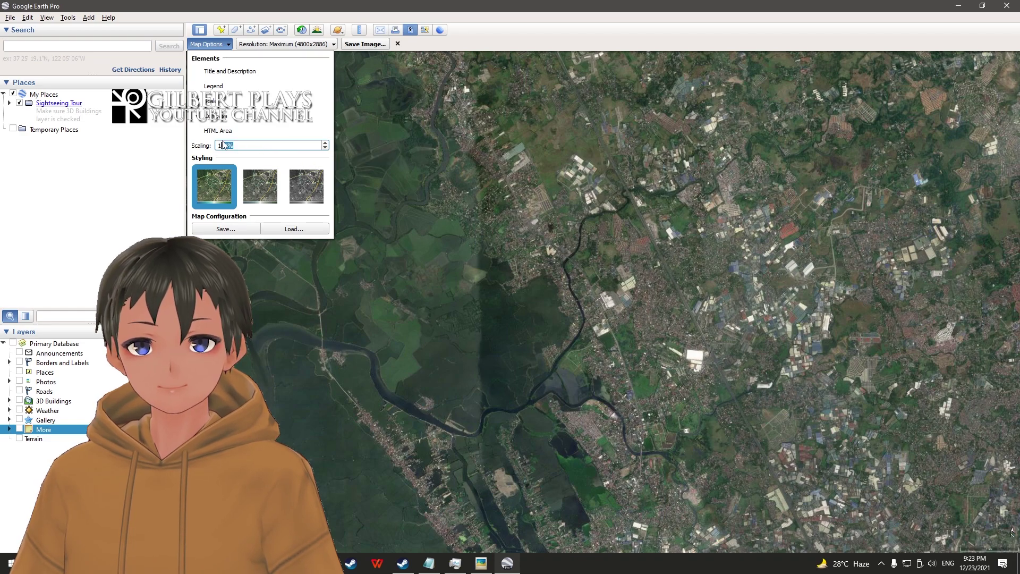
pyautogui.write('50')
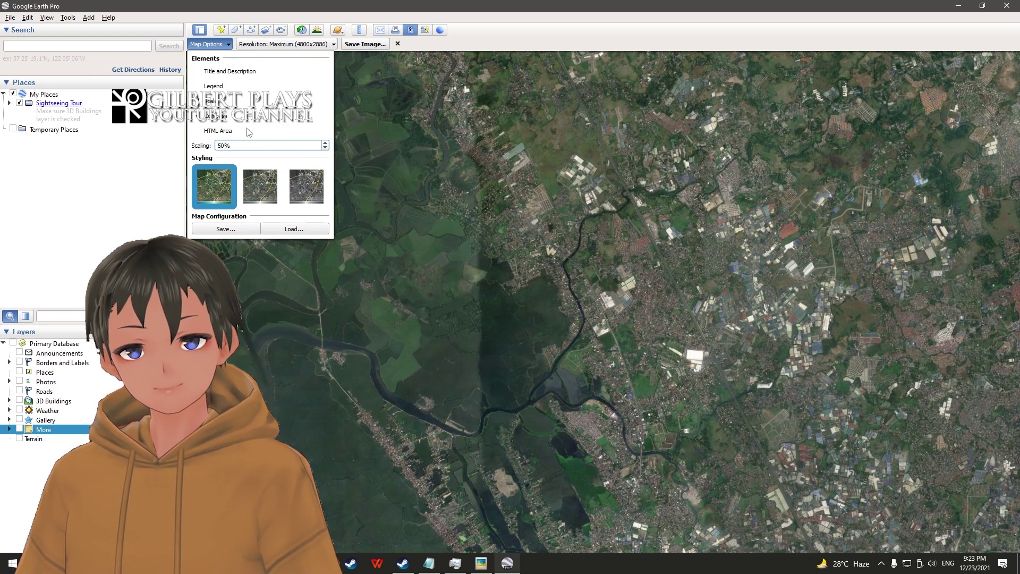
pyautogui.press('Return')
pyautogui.click(208, 44)
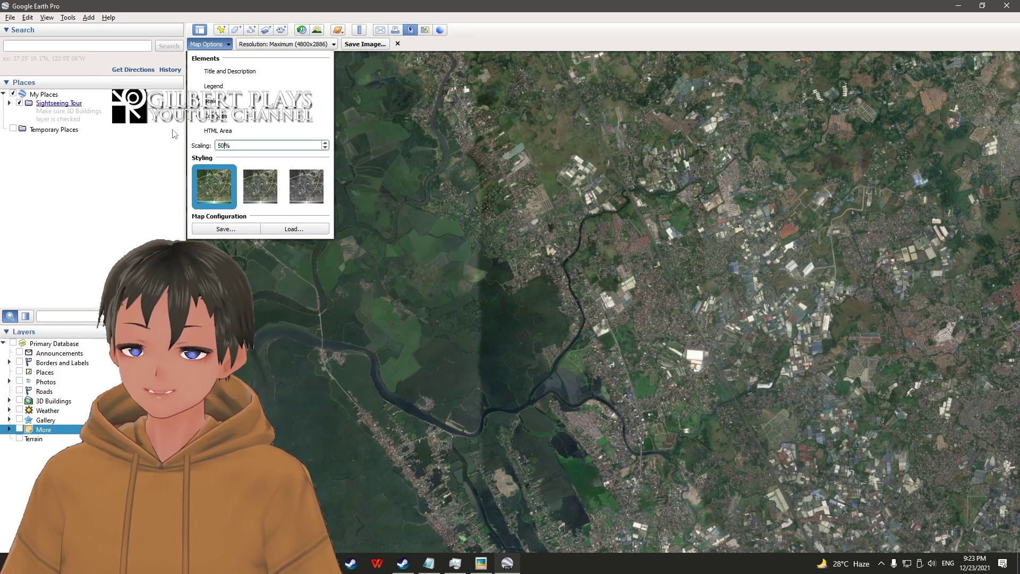
pyautogui.write('0')
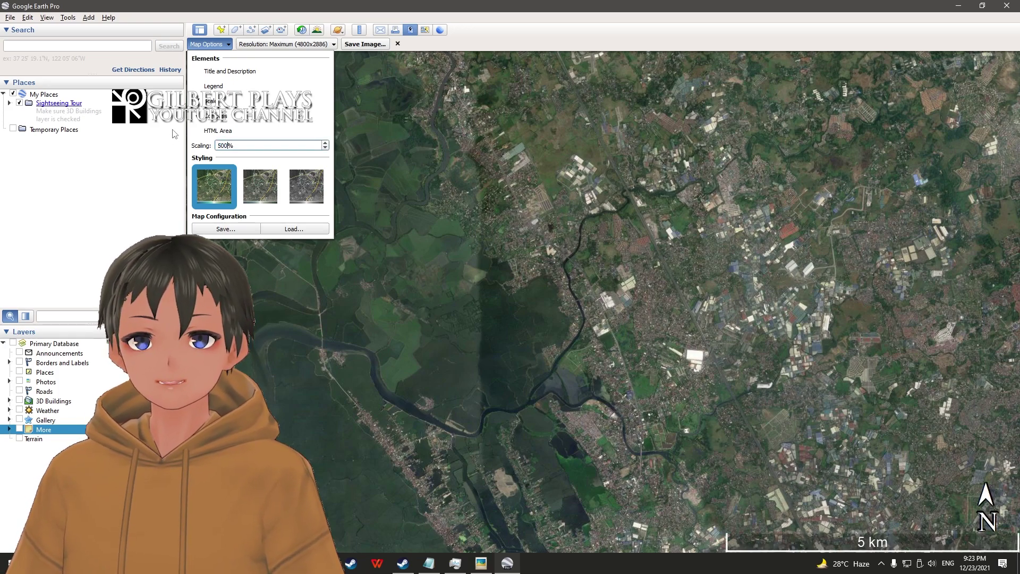
pyautogui.doubleClick(251, 148)
pyautogui.write('400')
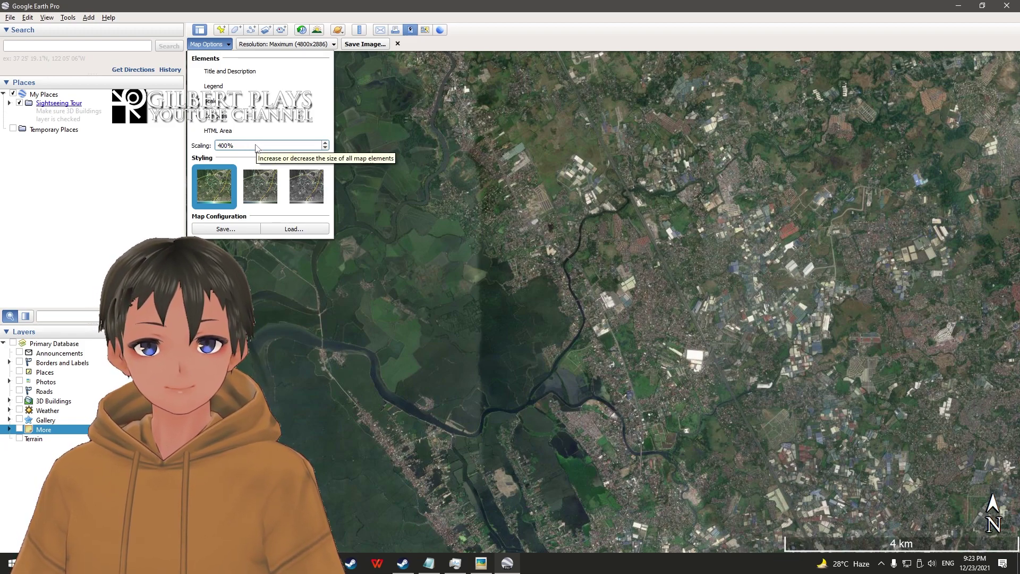
pyautogui.moveTo(256, 148); pyautogui.dragTo(208, 149)
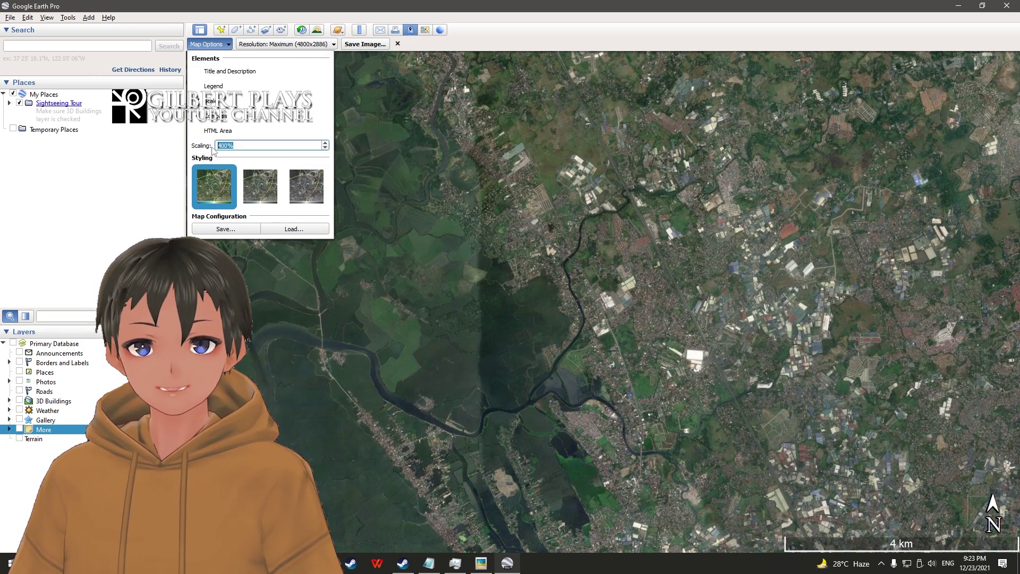
pyautogui.write('540')
pyautogui.press('BackSpace')
pyautogui.press('BackSpace')
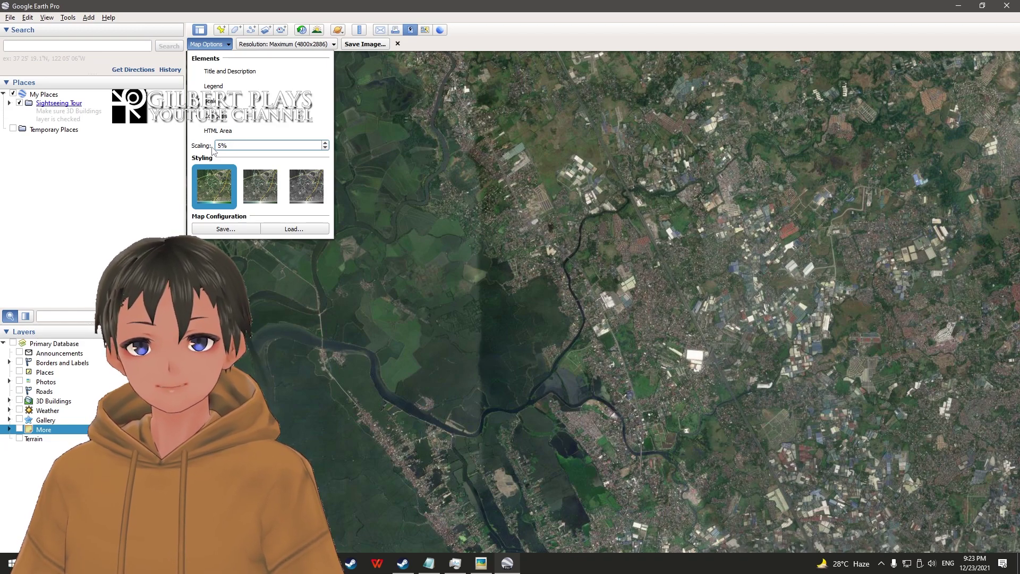
pyautogui.write('00')
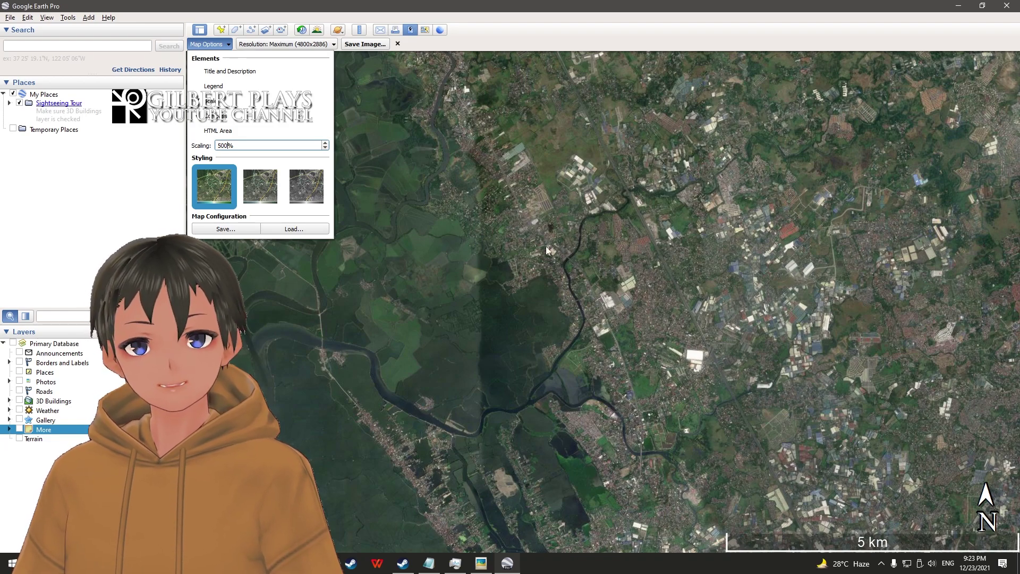
# Set the scaling of the map elements to 400%.
pyautogui.click(572, 256)
pyautogui.scroll(-2, 579, 257)
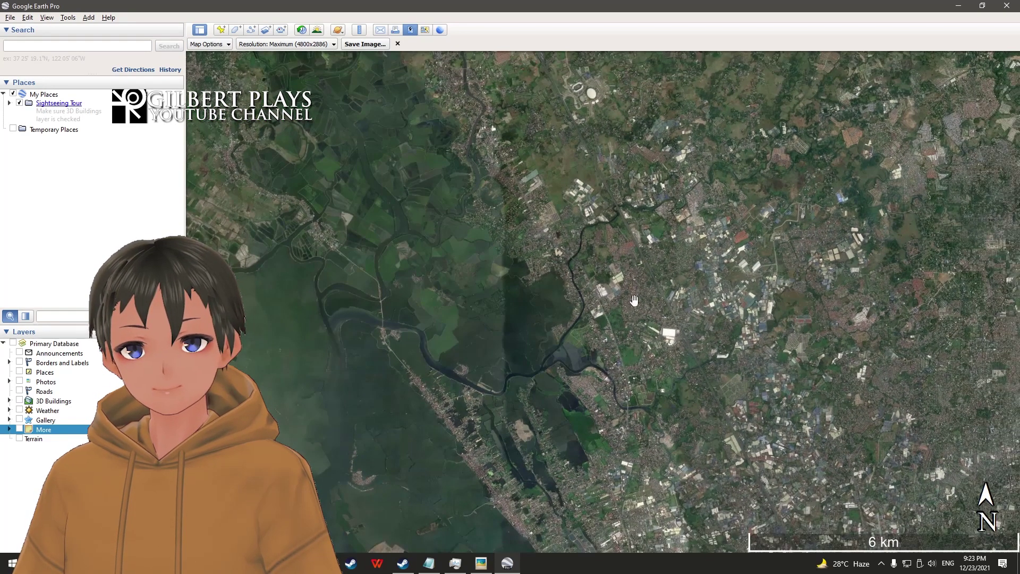
pyautogui.scroll(-2, 616, 307)
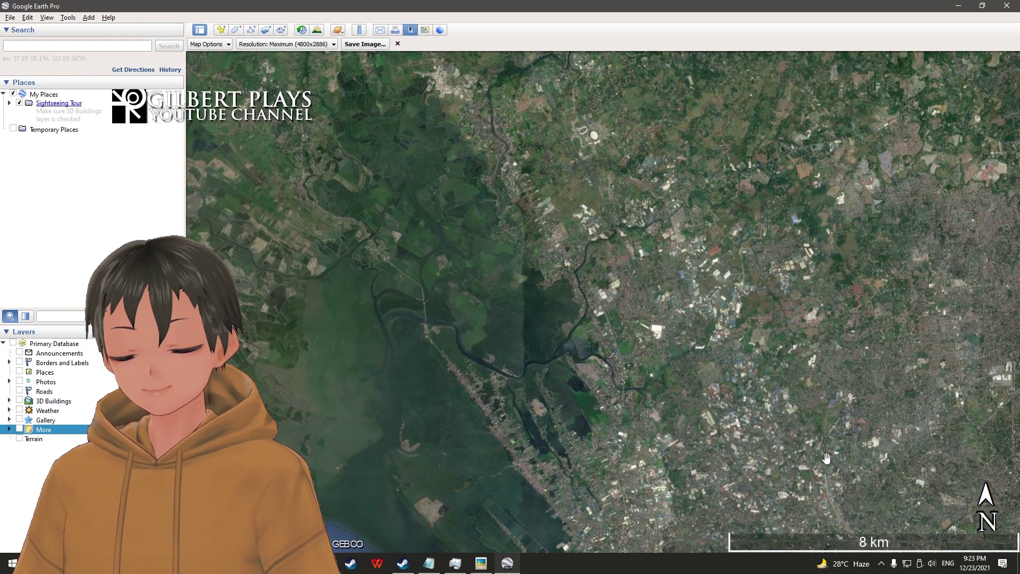
pyautogui.click(226, 46)
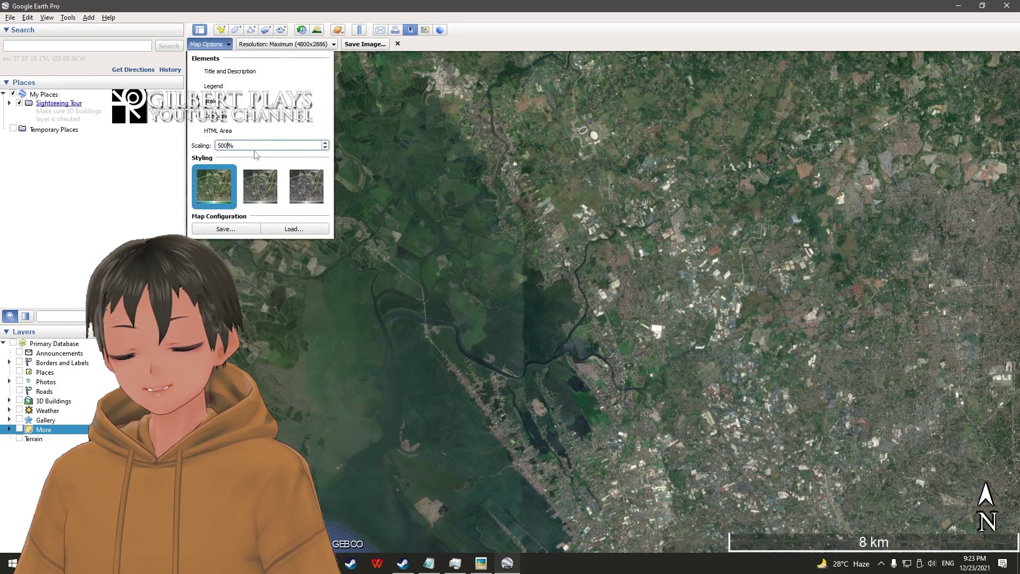
pyautogui.moveTo(246, 148); pyautogui.dragTo(192, 153)
pyautogui.write('400')
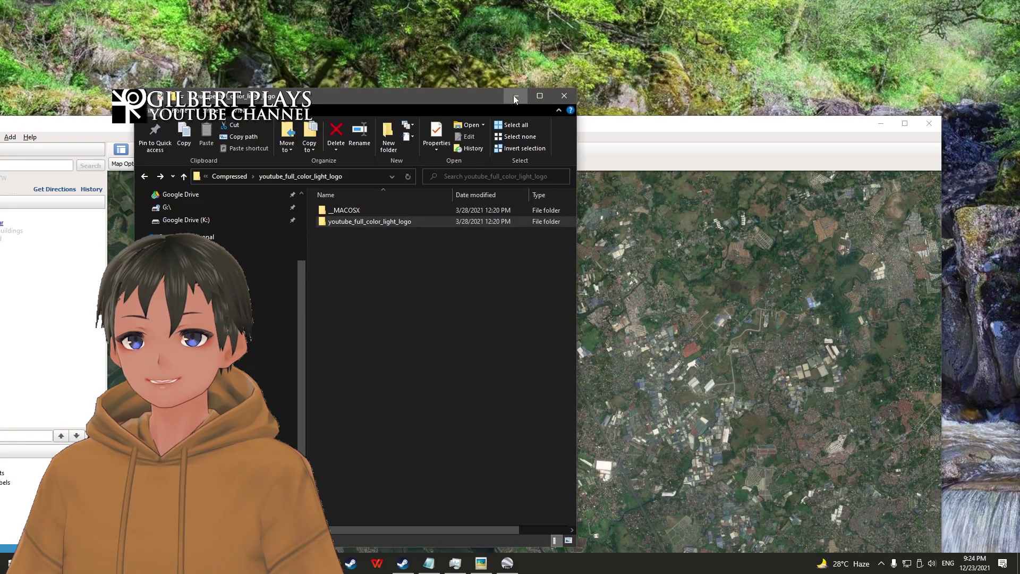
# Minimize the File Explorer window and reshape the Google Earth Pro window to a square map view with a maximum resolution of 4800x4800.
pyautogui.click(514, 96)
pyautogui.moveTo(805, 128); pyautogui.dragTo(862, 29)
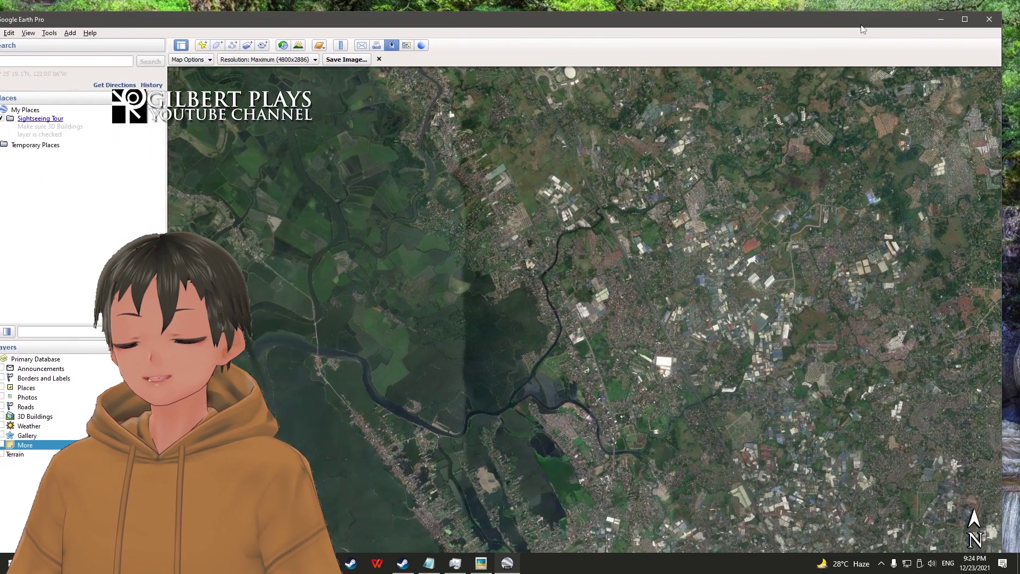
pyautogui.doubleClick(774, 19)
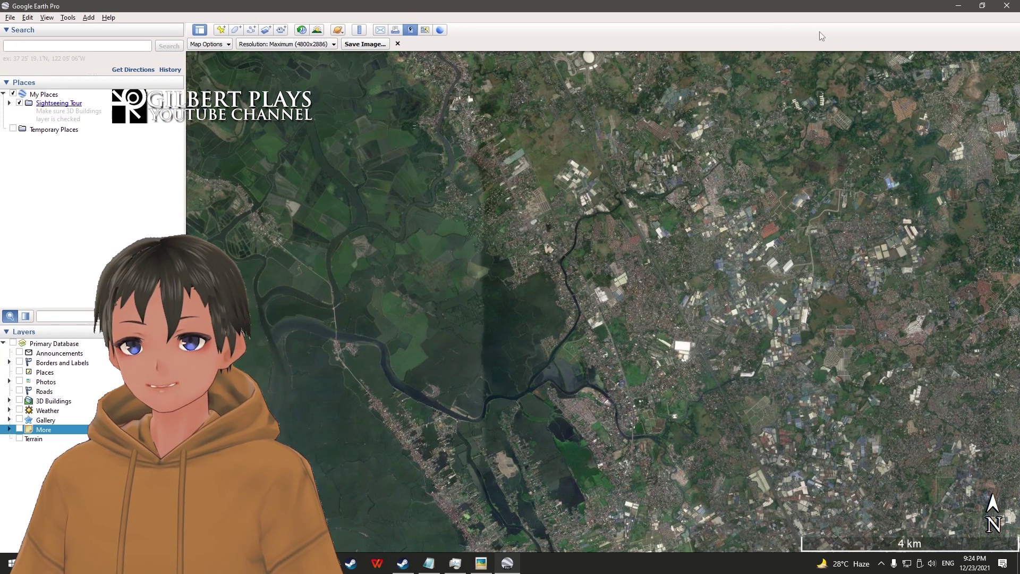
pyautogui.click(982, 7)
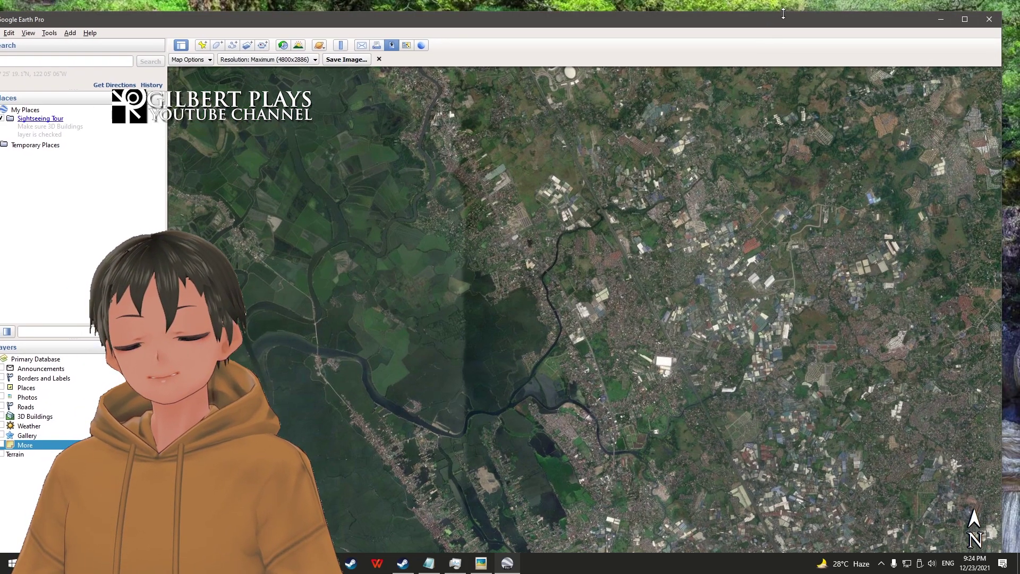
pyautogui.moveTo(763, 31); pyautogui.dragTo(661, 81)
pyautogui.moveTo(903, 178); pyautogui.dragTo(494, 174)
pyautogui.moveTo(246, 80); pyautogui.dragTo(538, 20)
pyautogui.moveTo(728, 222); pyautogui.dragTo(768, 330)
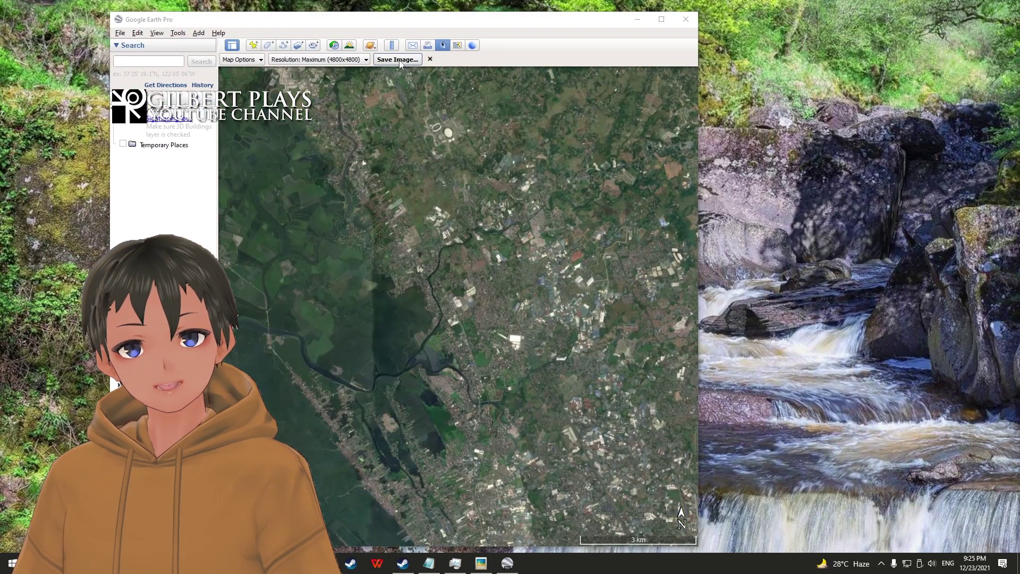
# Save the satellite view as a JPEG image named Marilaomap in the Pictures folder.
pyautogui.click(398, 60)
pyautogui.click(262, 208)
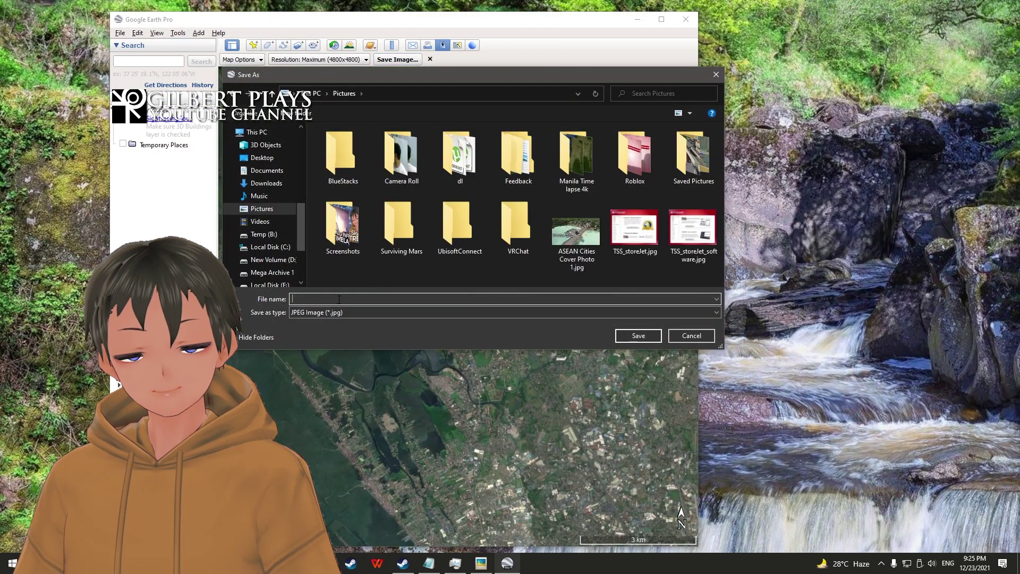
pyautogui.click(339, 299)
pyautogui.write('Marilao')
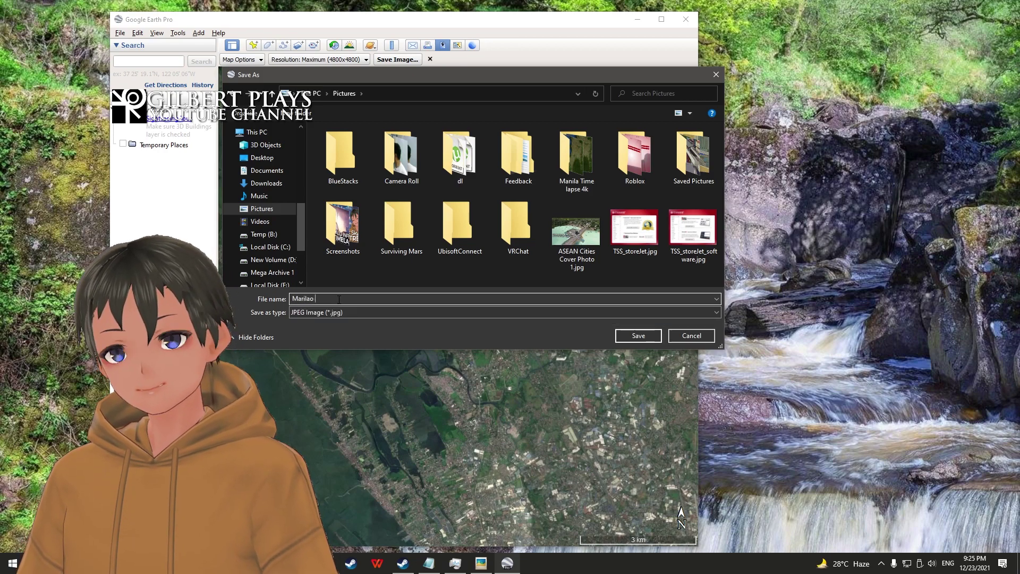
pyautogui.write('map')
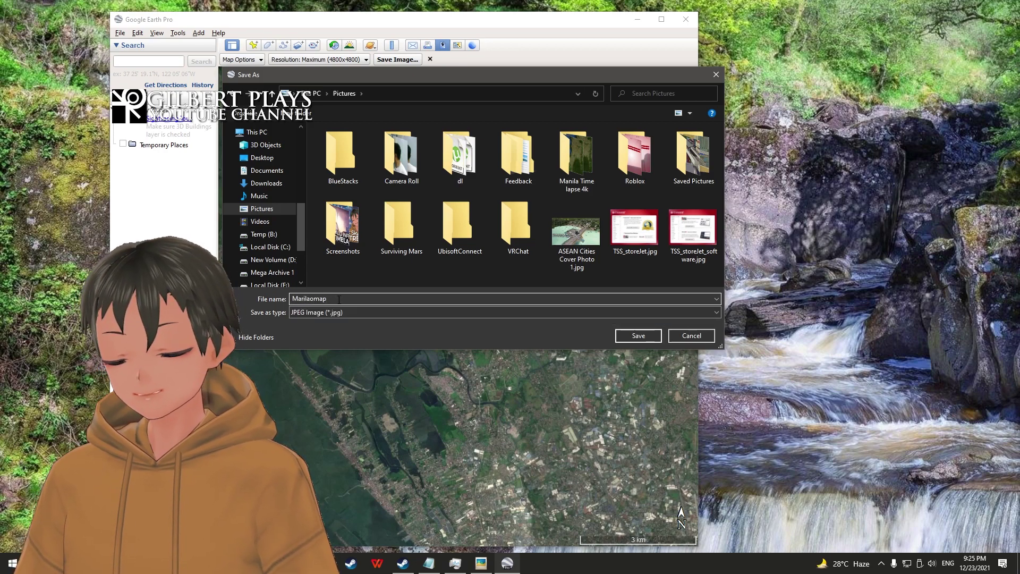
pyautogui.click(641, 336)
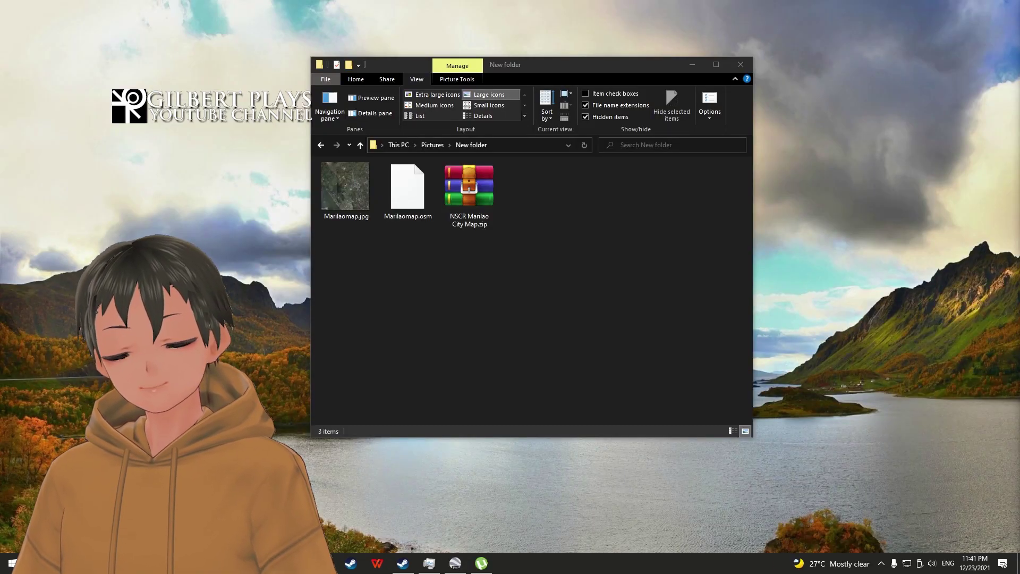
pyautogui.click(510, 285)
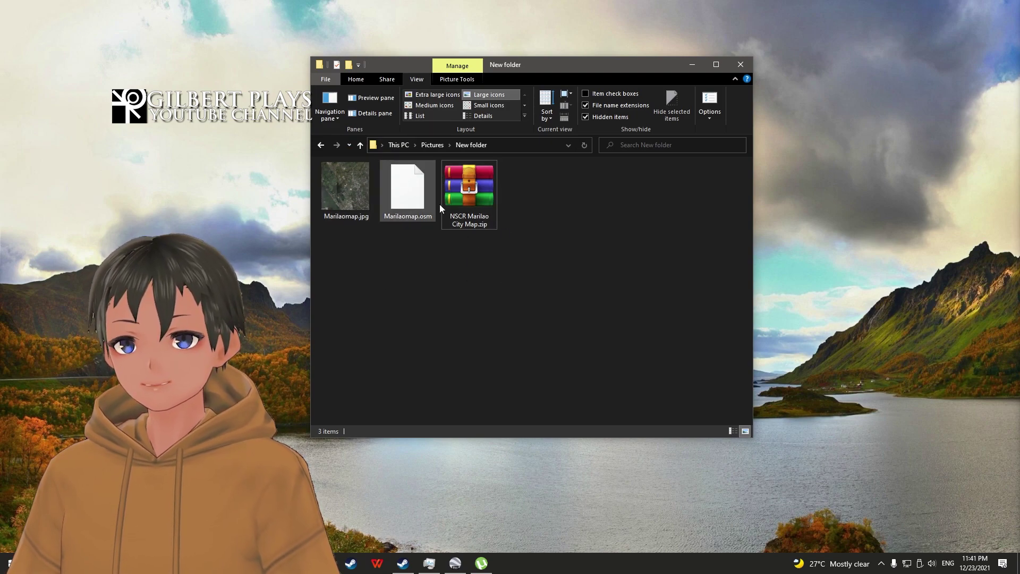
pyautogui.click(996, 356)
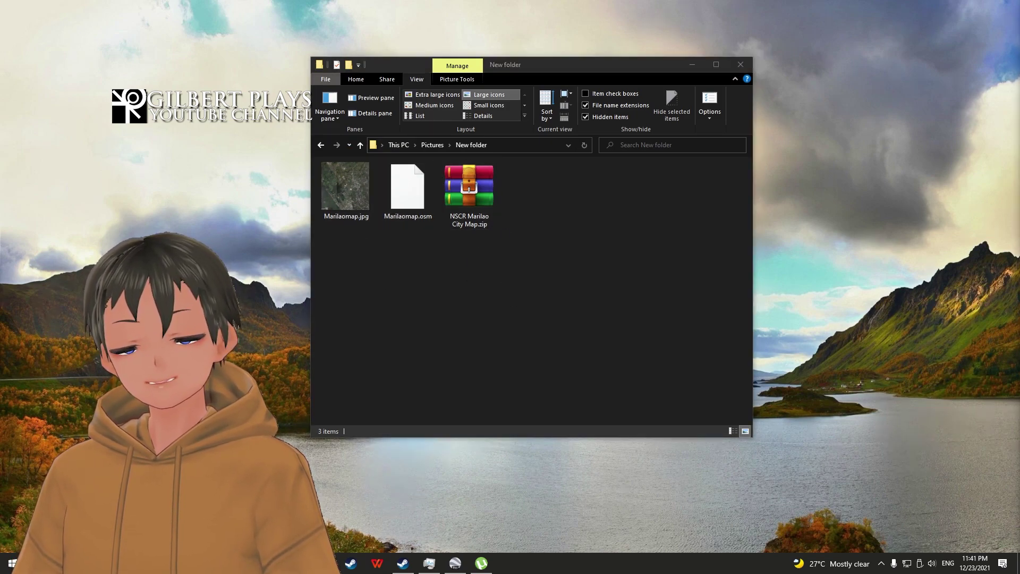
pyautogui.click(502, 288)
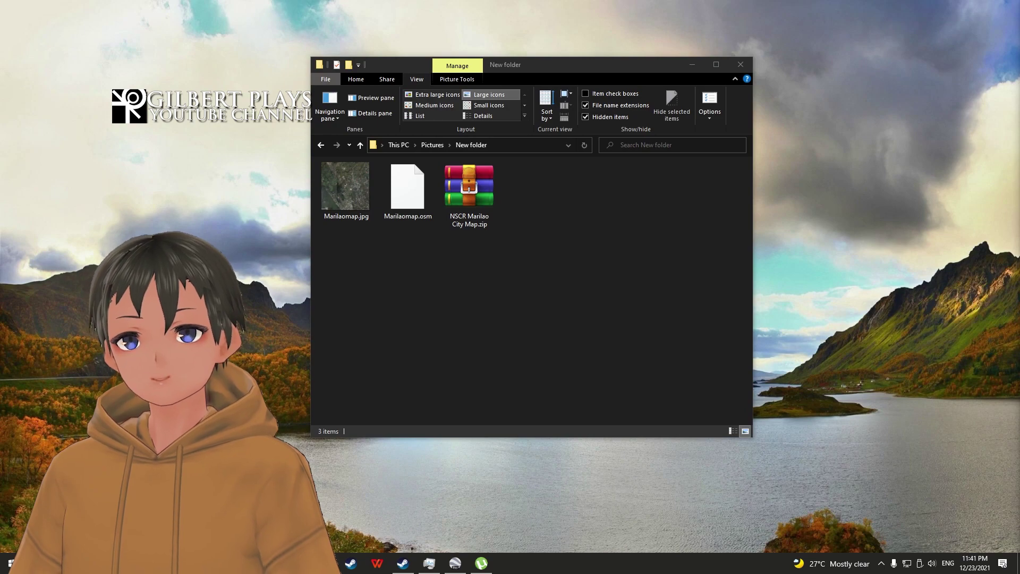
pyautogui.click(501, 289)
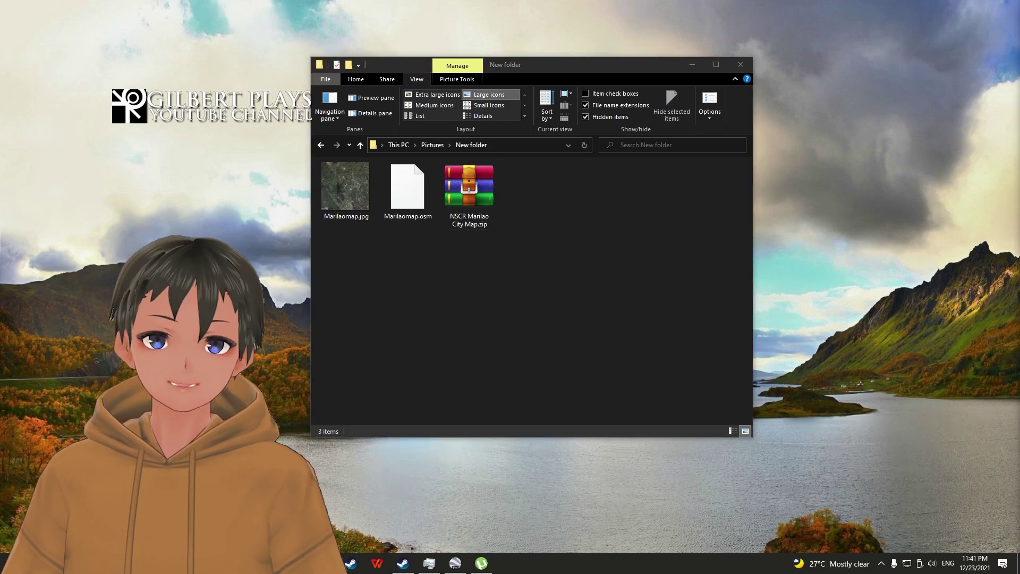
pyautogui.click(500, 289)
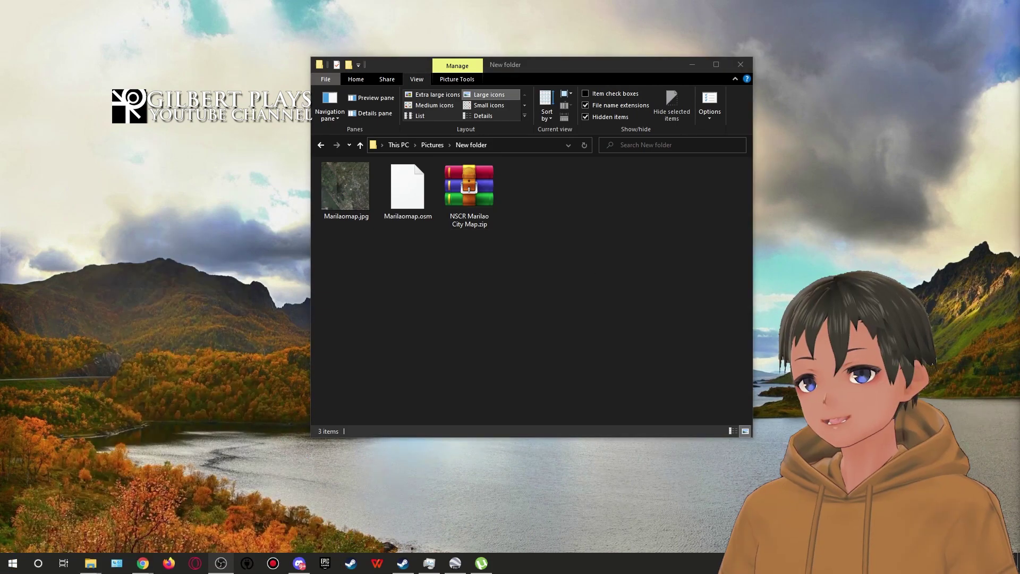
pyautogui.click(520, 290)
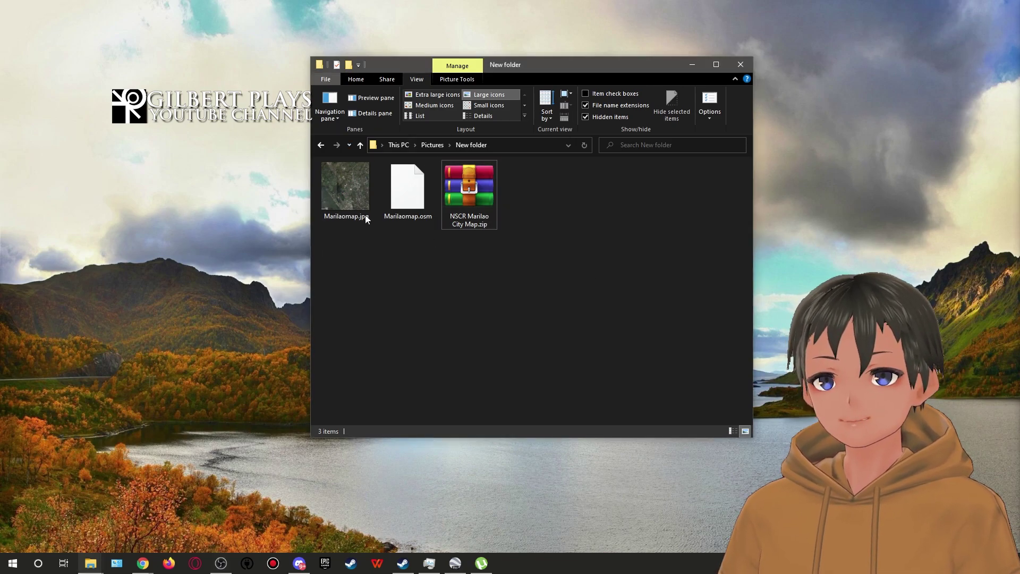
# Extract NSCR Marilao City Map.zip into its own folder and move Marilaomap.osm into the extracted folder.
pyautogui.rightClick(475, 227)
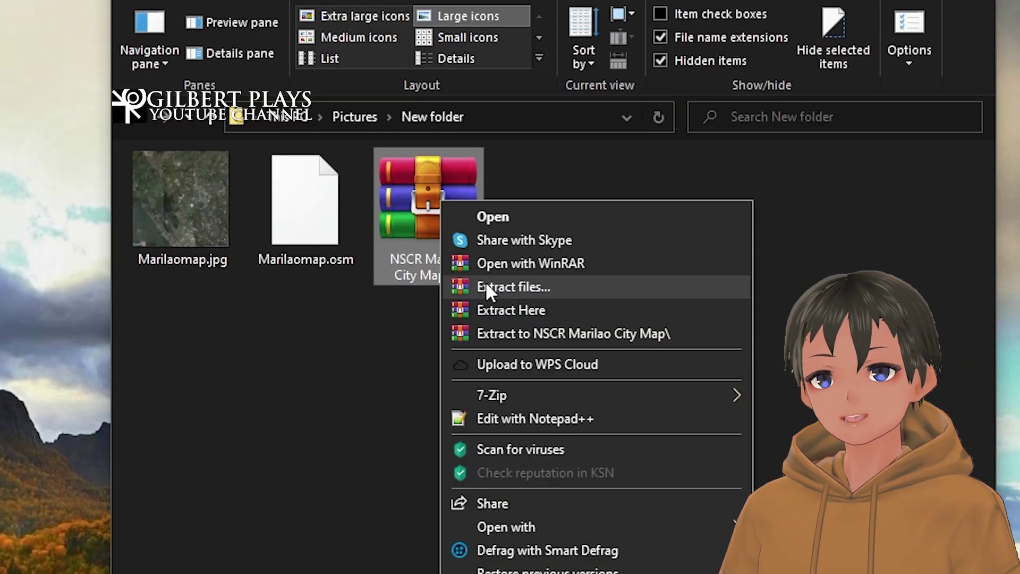
pyautogui.click(486, 285)
pyautogui.press('Return')
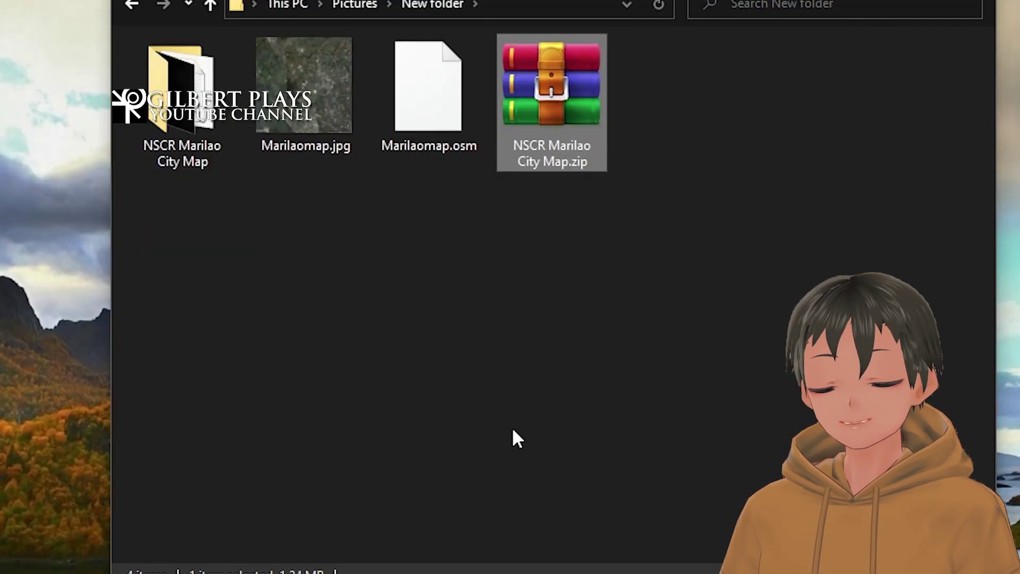
pyautogui.click(248, 240)
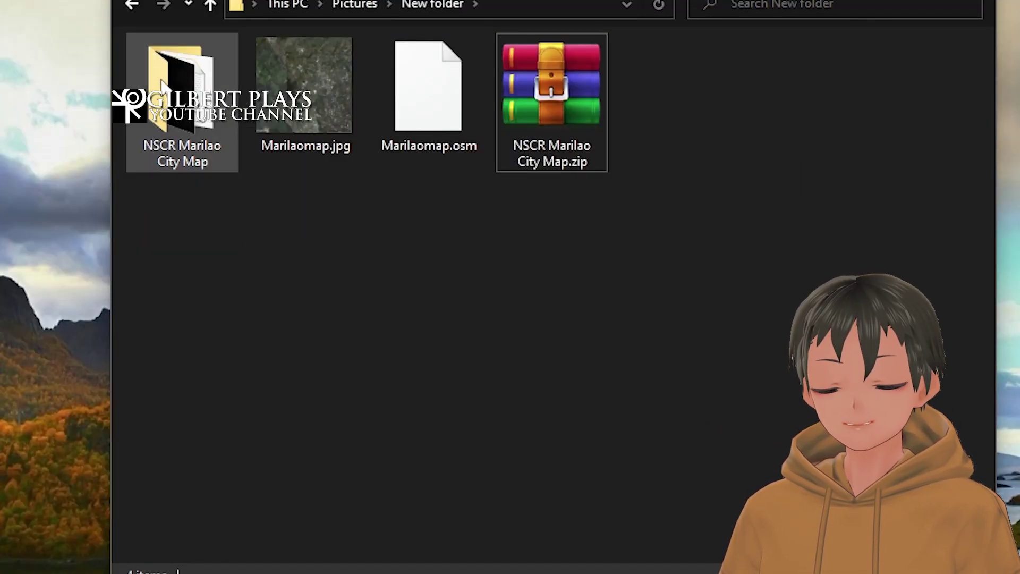
pyautogui.moveTo(419, 157); pyautogui.dragTo(177, 112)
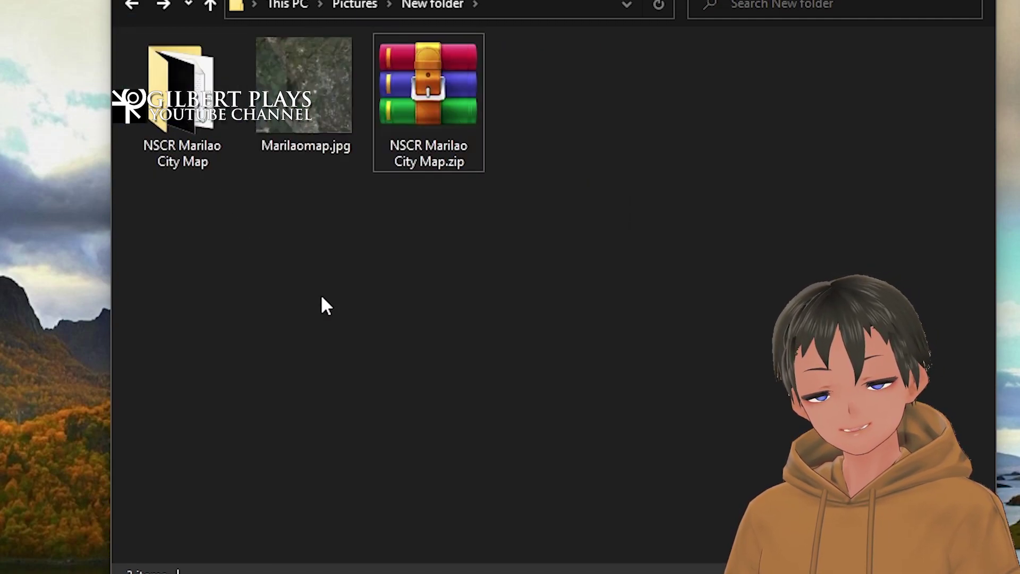
# Rename the heightmap image in the extracted folder as NSCR Marilao City Map.png and move Marilaomap.osm from the parent folder into it.
pyautogui.doubleClick(201, 129)
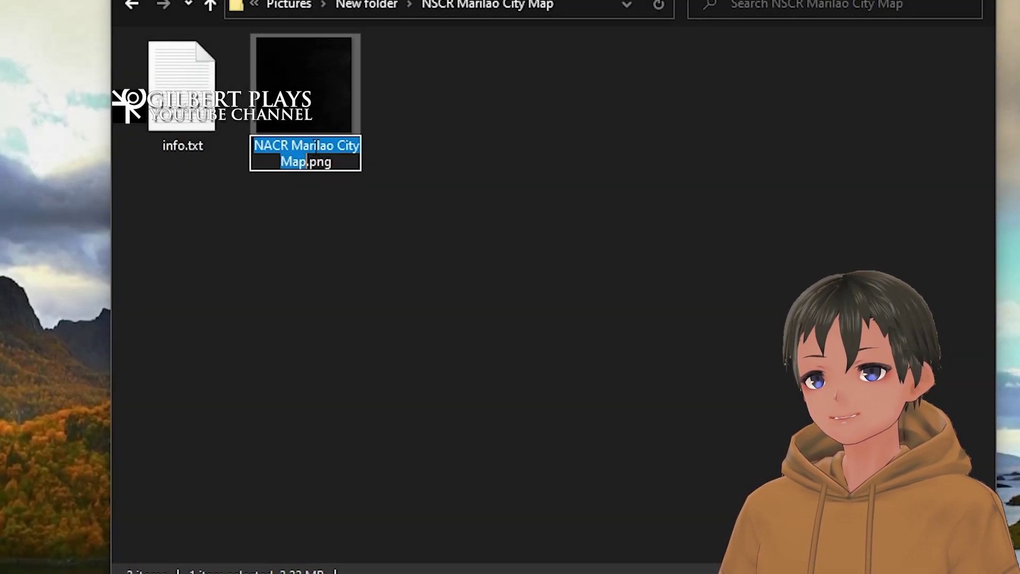
pyautogui.press('Home')
pyautogui.press('BackSpace')
pyautogui.write('S')
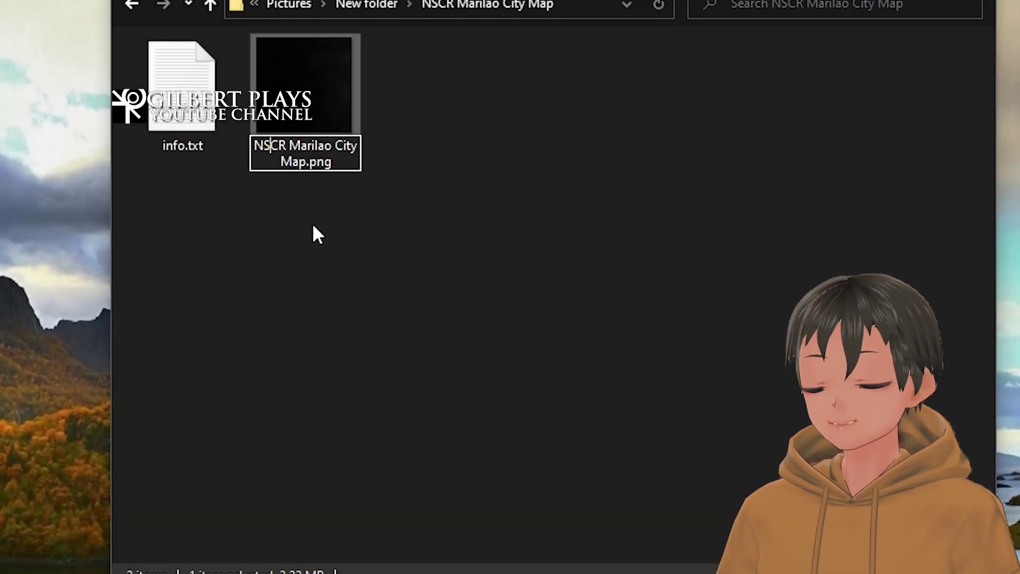
pyautogui.click(314, 233)
pyautogui.click(131, 5)
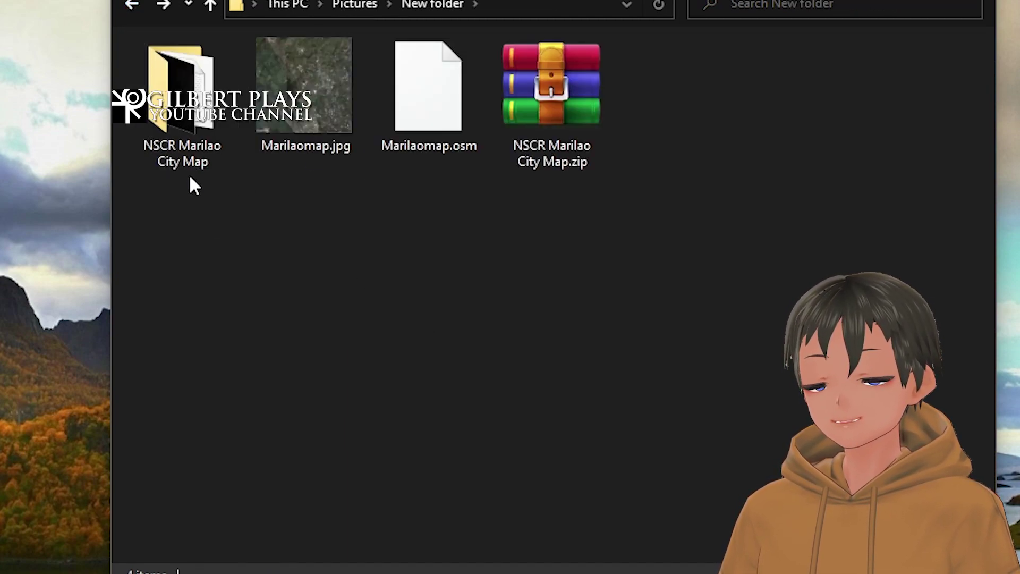
pyautogui.click(429, 96)
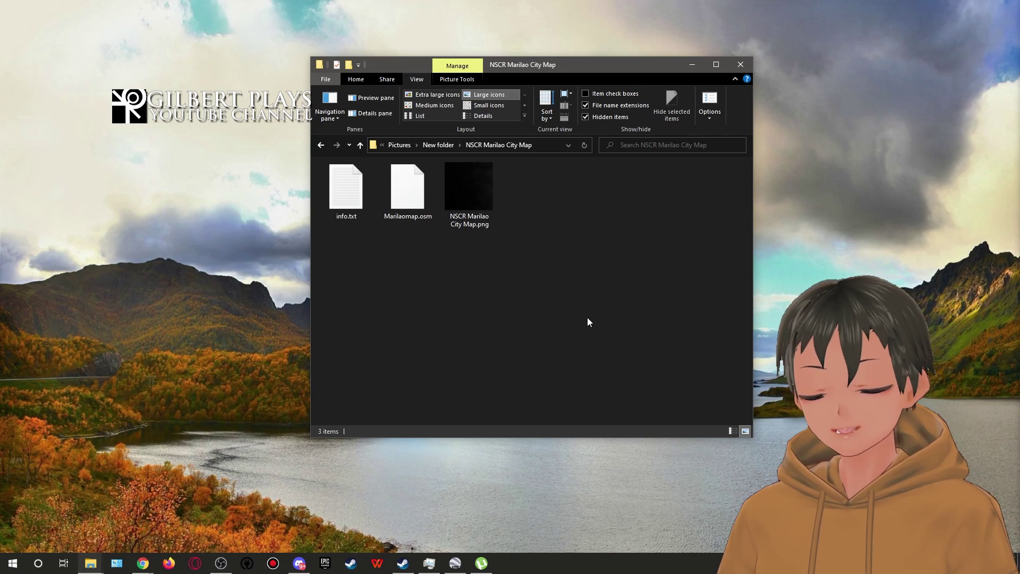
# Open the %LOCALAPPDATA% location in a new window and go to Colossal Order > Cities_Skylines.
pyautogui.press('super+r')
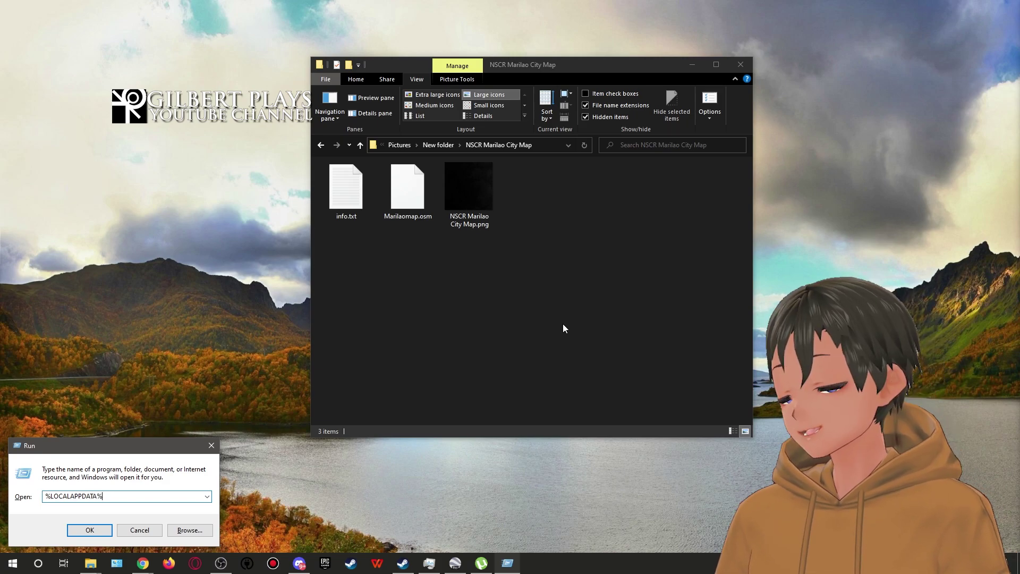
pyautogui.press('Return')
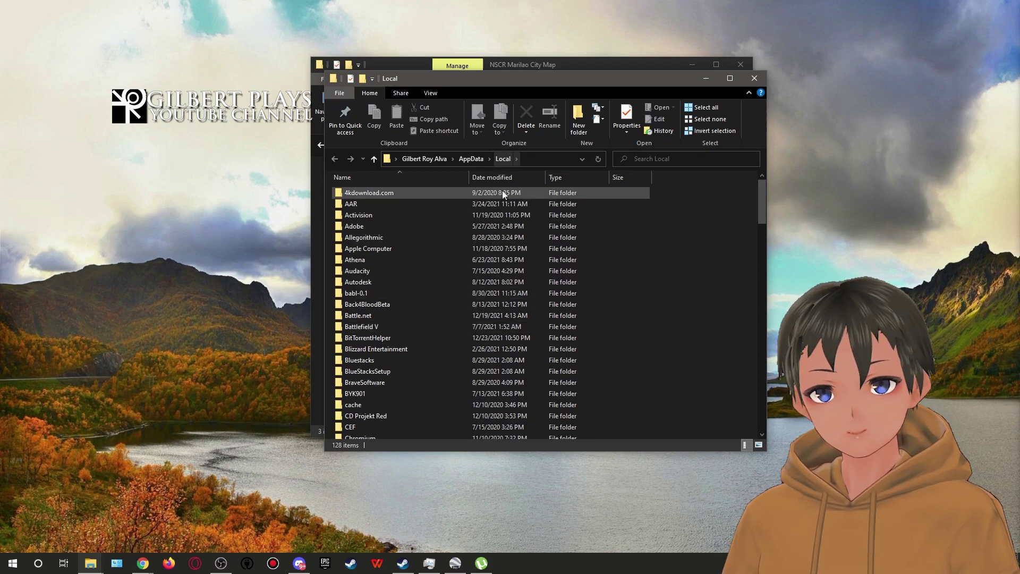
pyautogui.scroll(-4, 449, 348)
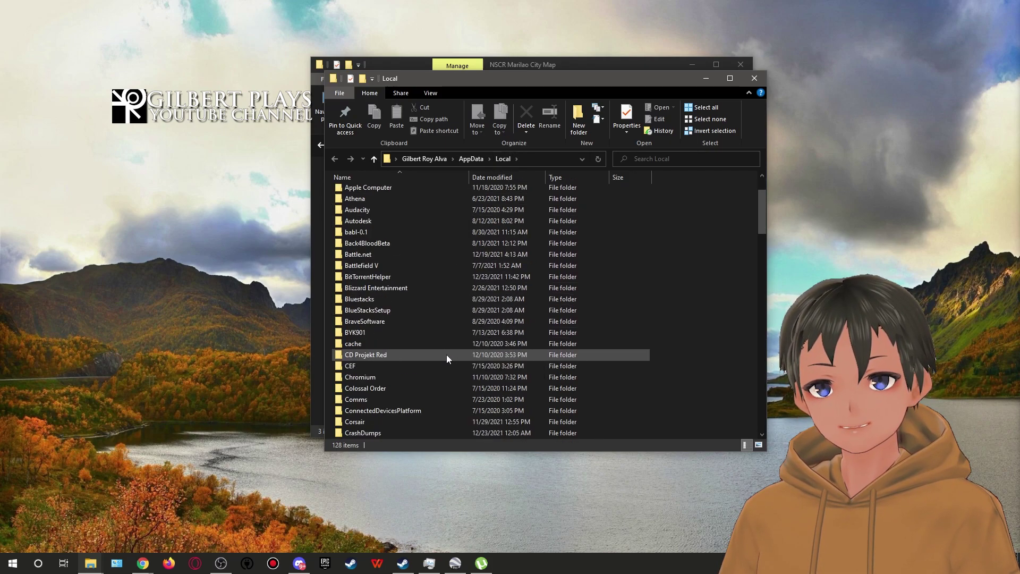
pyautogui.click(383, 321)
pyautogui.doubleClick(384, 321)
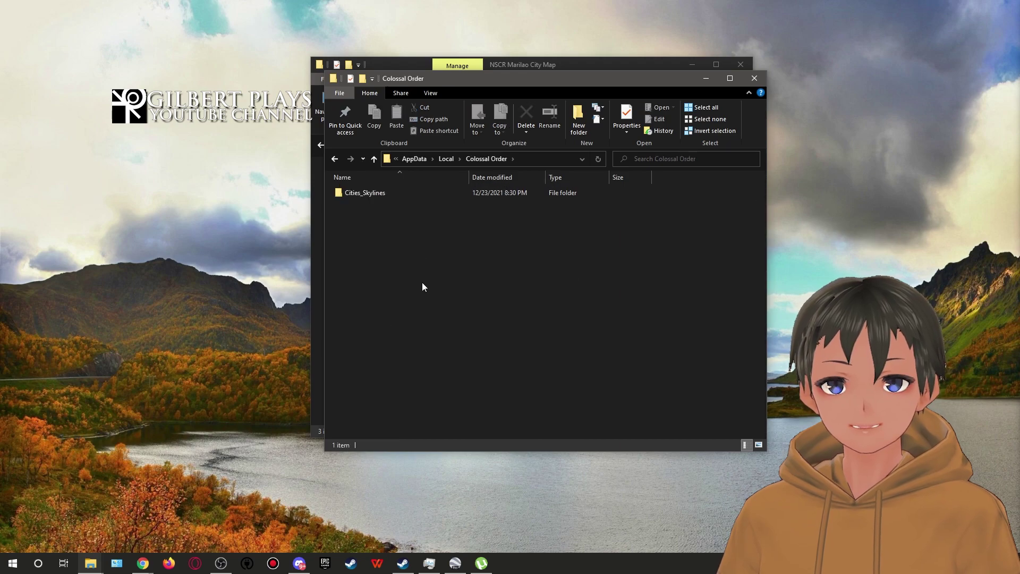
pyautogui.doubleClick(390, 197)
# Arrange the Cities_Skylines and NSCR Marilao City Map folder windows side by side.
pyautogui.moveTo(489, 74); pyautogui.dragTo(658, 110)
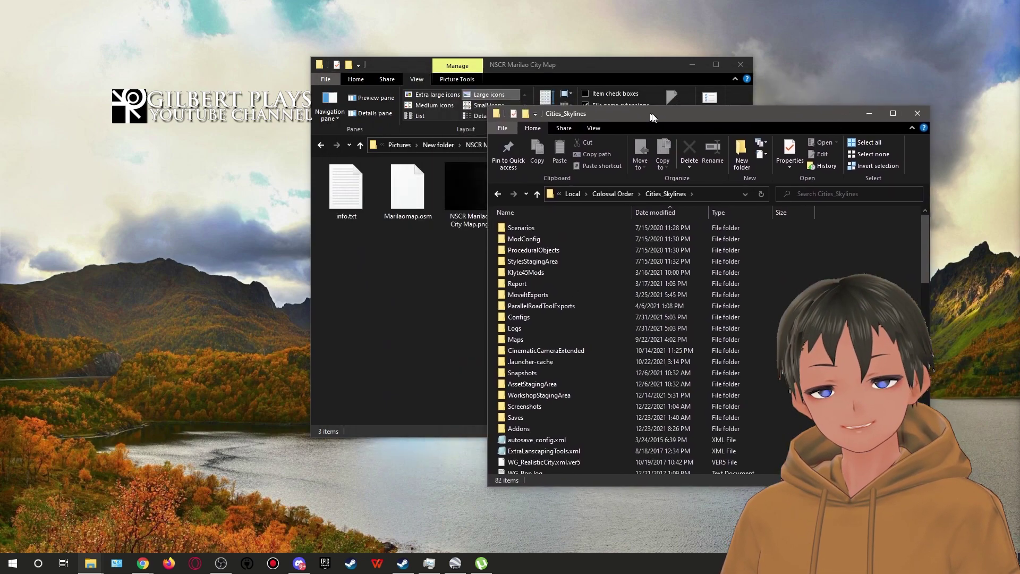
pyautogui.click(574, 64)
pyautogui.moveTo(574, 65); pyautogui.dragTo(317, 45)
pyautogui.click(558, 113)
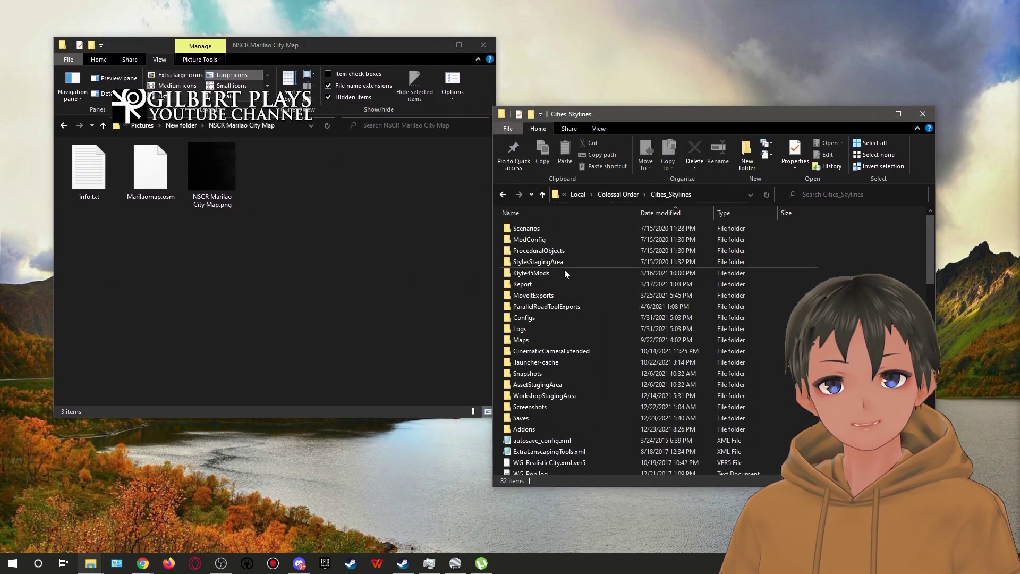
# Open the Heightmaps folder inside Addons > MapEditor of the Cities_Skylines directory.
pyautogui.doubleClick(546, 431)
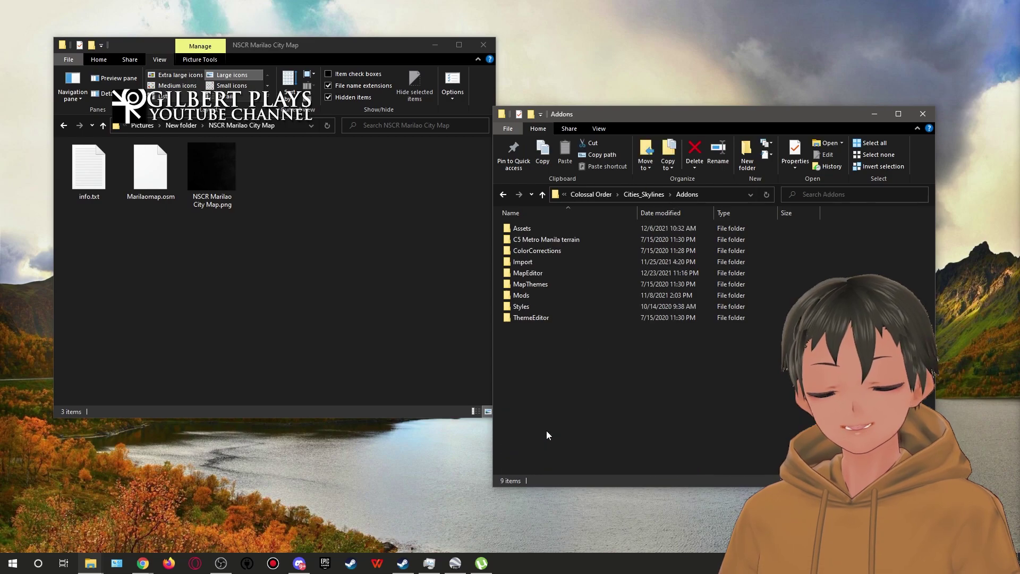
pyautogui.click(539, 275)
pyautogui.doubleClick(539, 275)
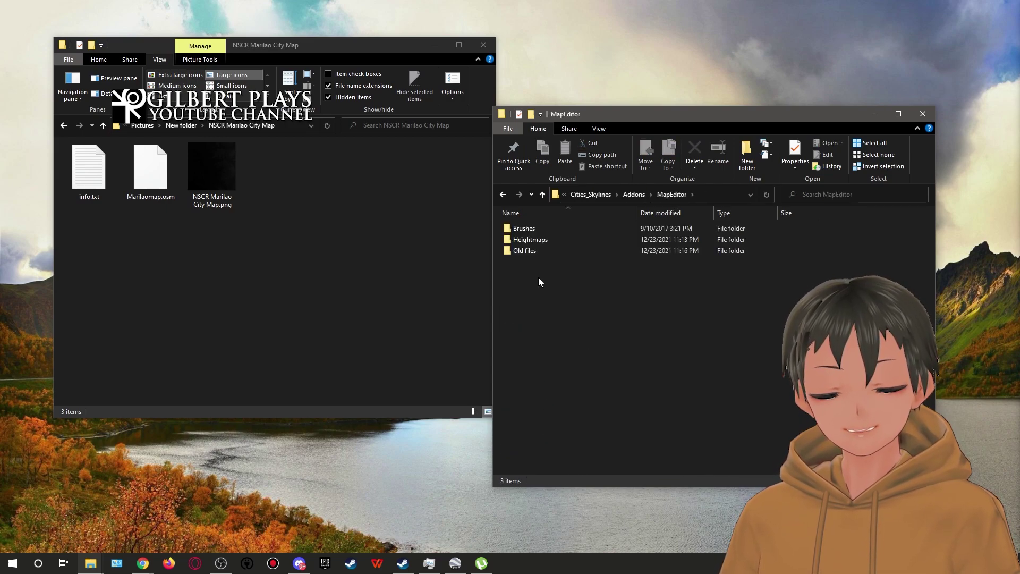
pyautogui.doubleClick(530, 238)
# Copy NSCR Marilao City Map.png from the extracted folder into the Heightmaps folder.
pyautogui.click(205, 164)
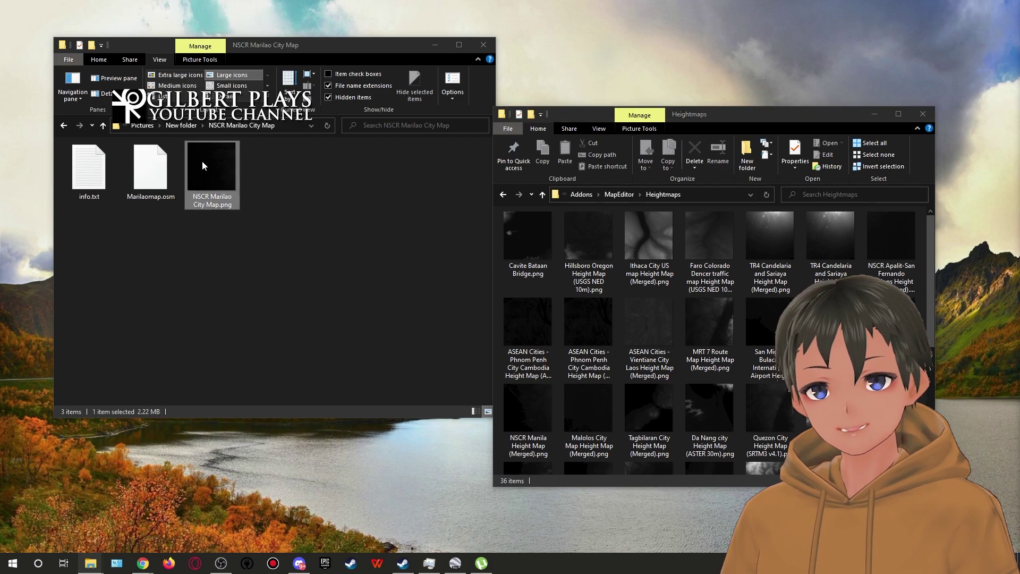
pyautogui.click(500, 275)
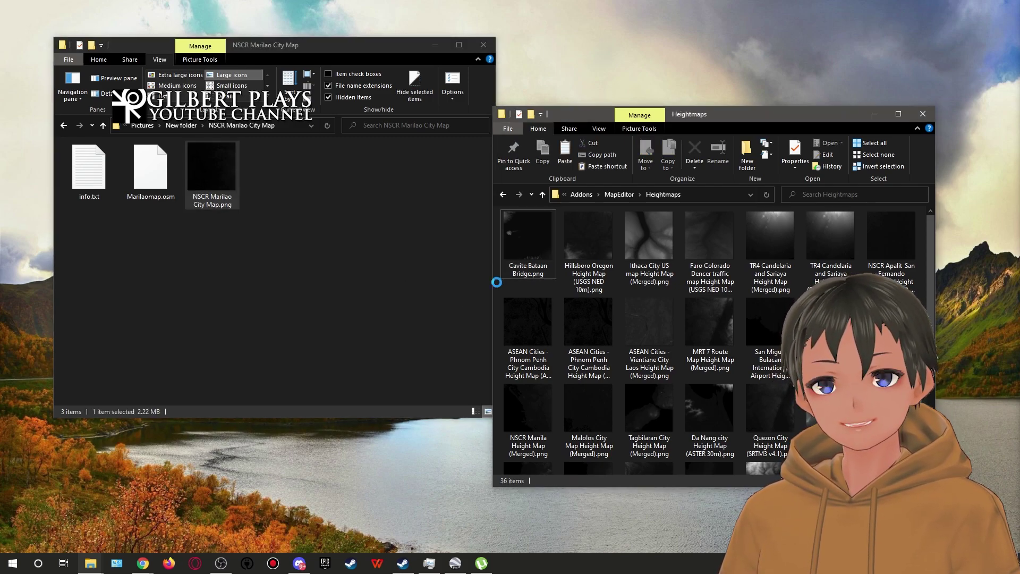
pyautogui.hotkey('ctrl', 'v')
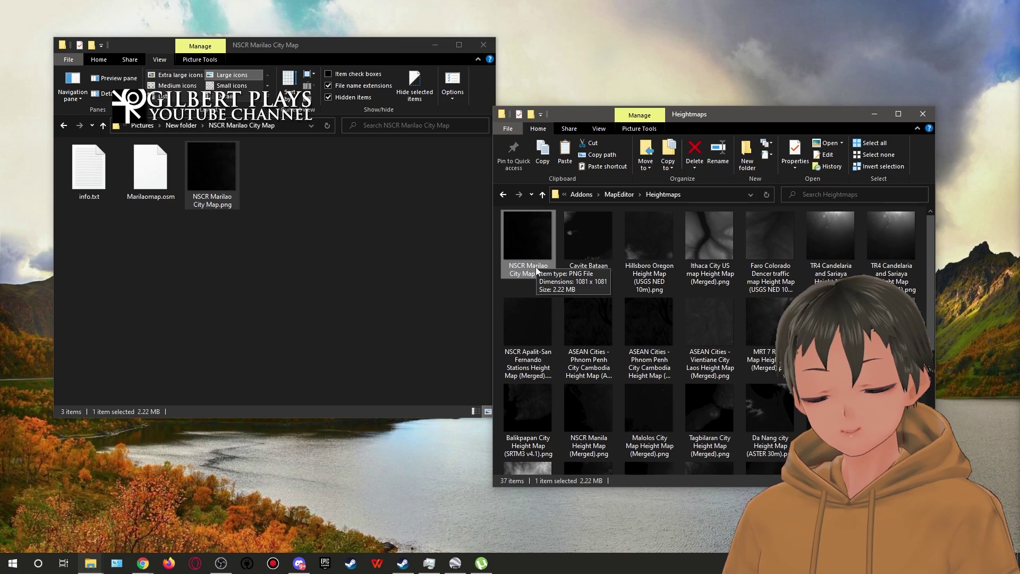
pyautogui.click(303, 251)
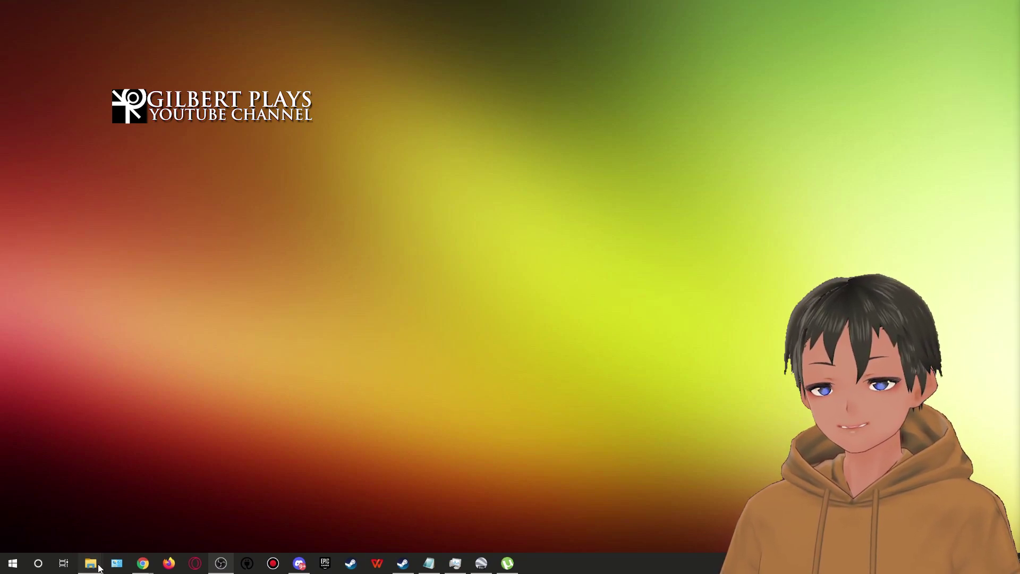
# Open Marilaomap.jpg from Pictures > New folder for editing in Paint.
pyautogui.click(32, 510)
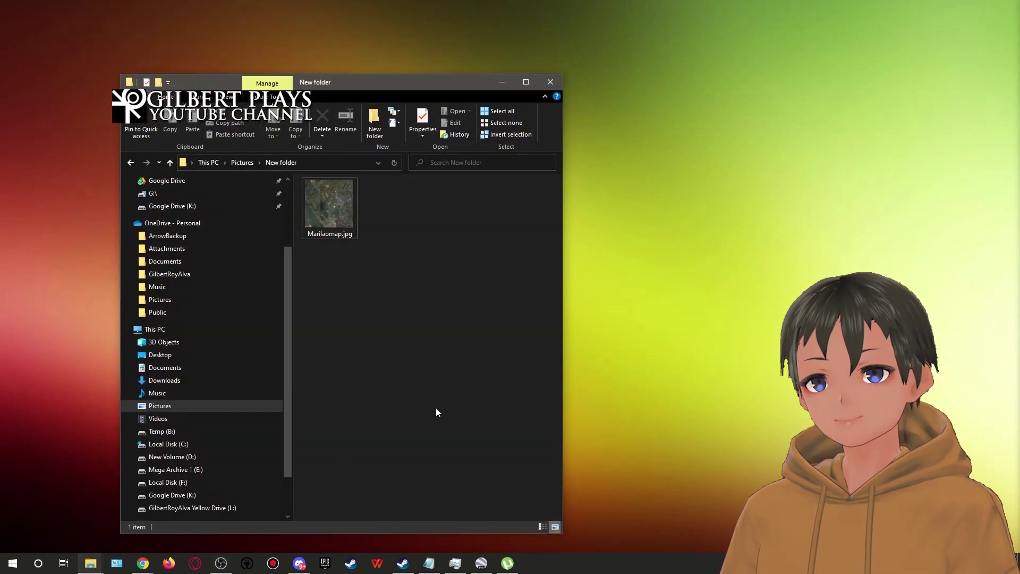
pyautogui.rightClick(340, 208)
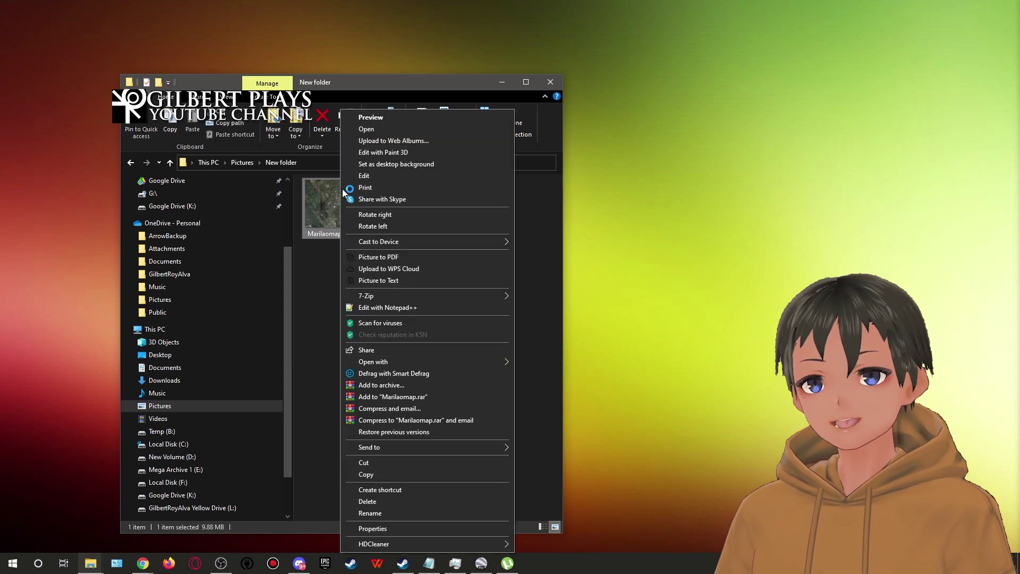
pyautogui.click(383, 175)
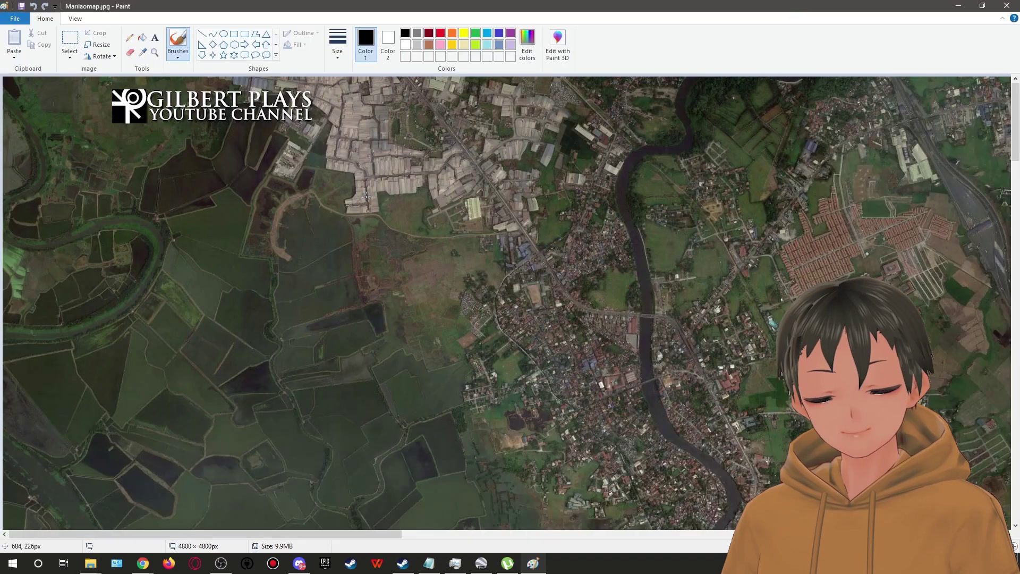
# Resize the satellite image to 4000 x 4000 pixels with its aspect ratio maintained.
pyautogui.scroll(-2, 922, 522)
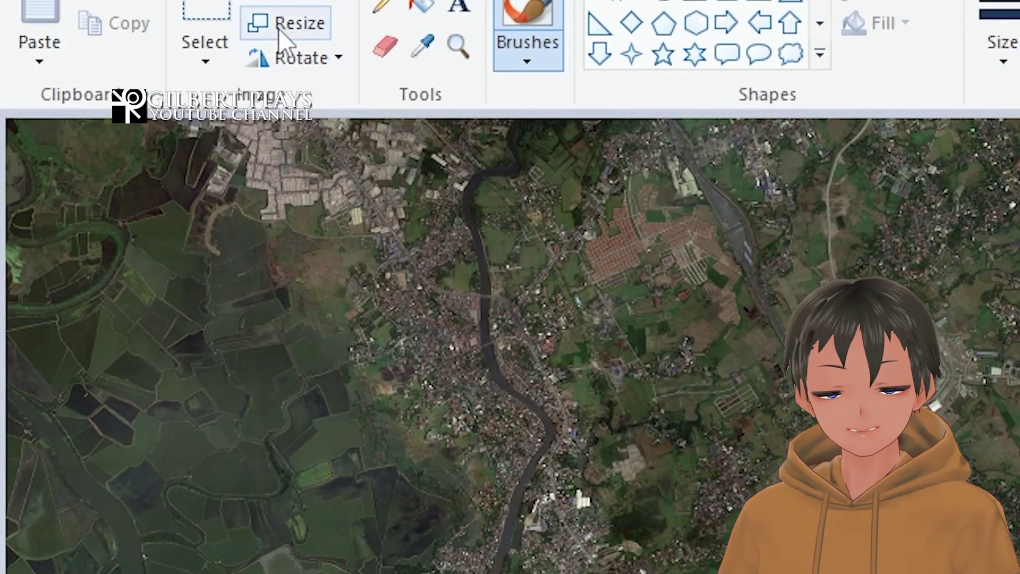
pyautogui.click(277, 27)
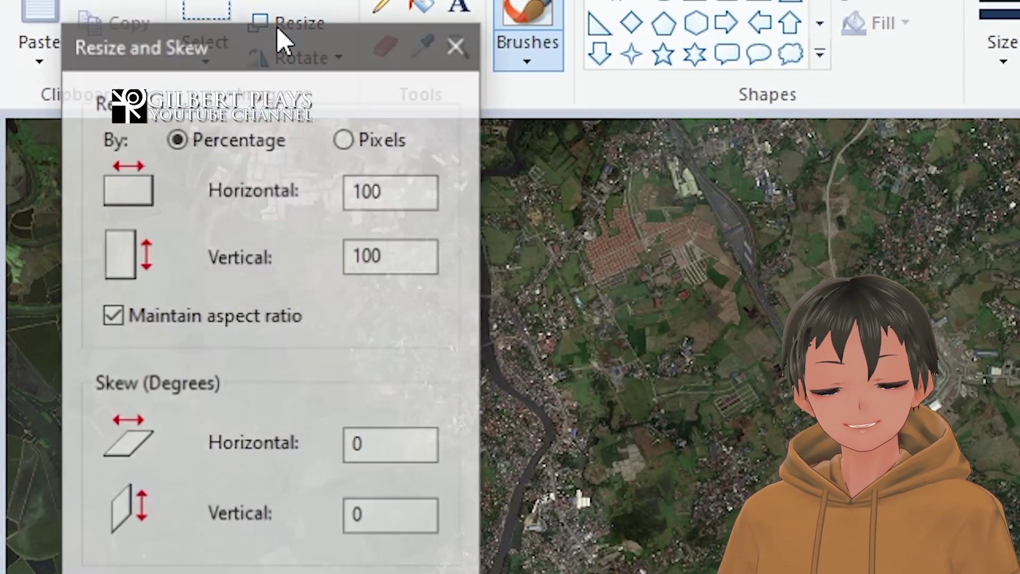
pyautogui.click(369, 141)
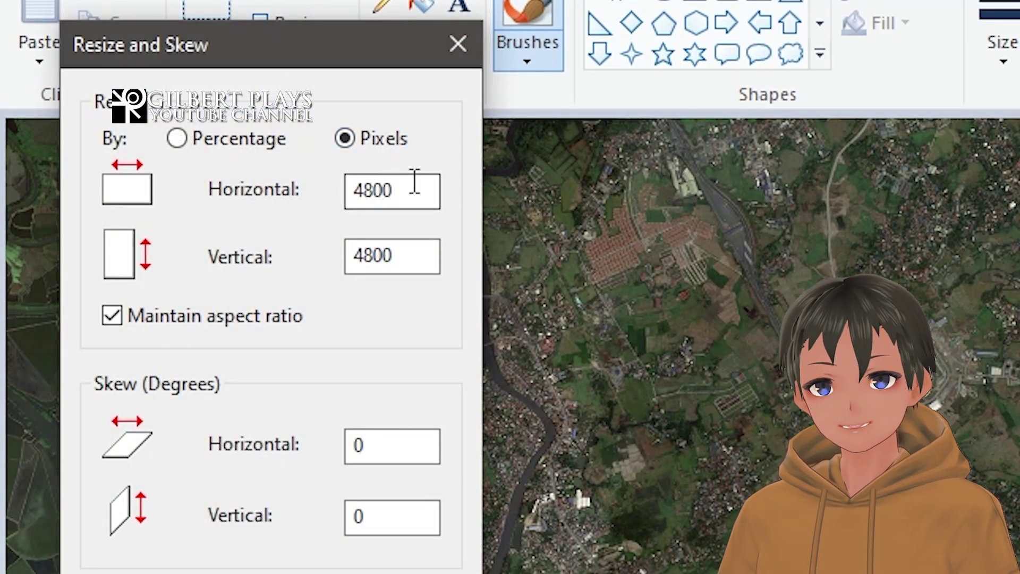
pyautogui.moveTo(364, 190); pyautogui.dragTo(438, 193)
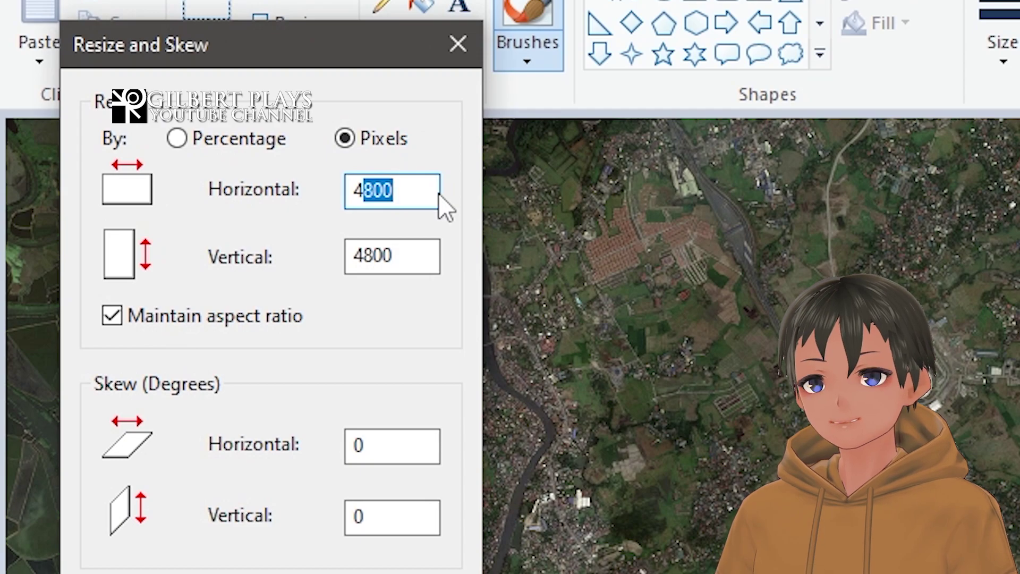
pyautogui.write('000')
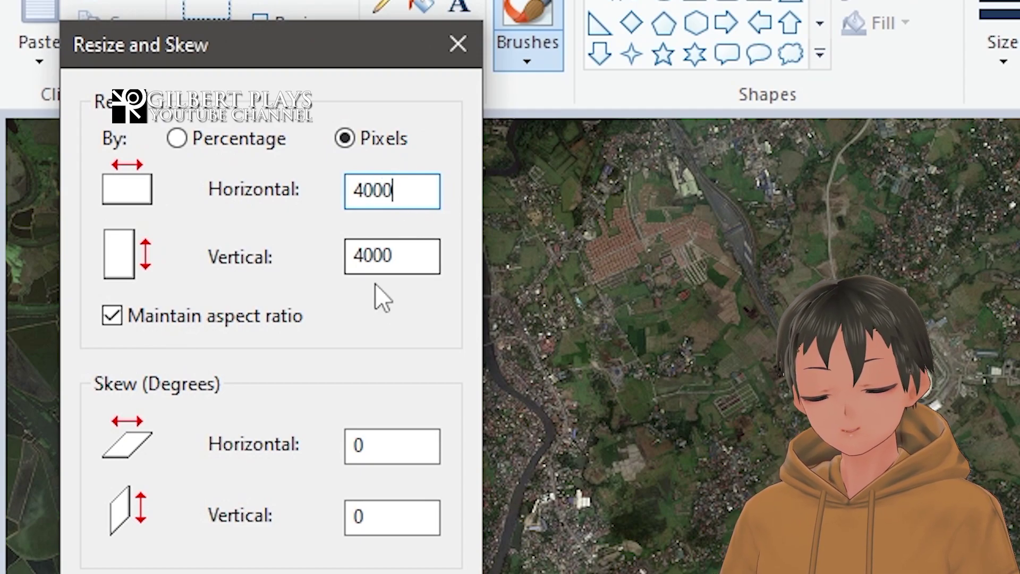
pyautogui.press('Return')
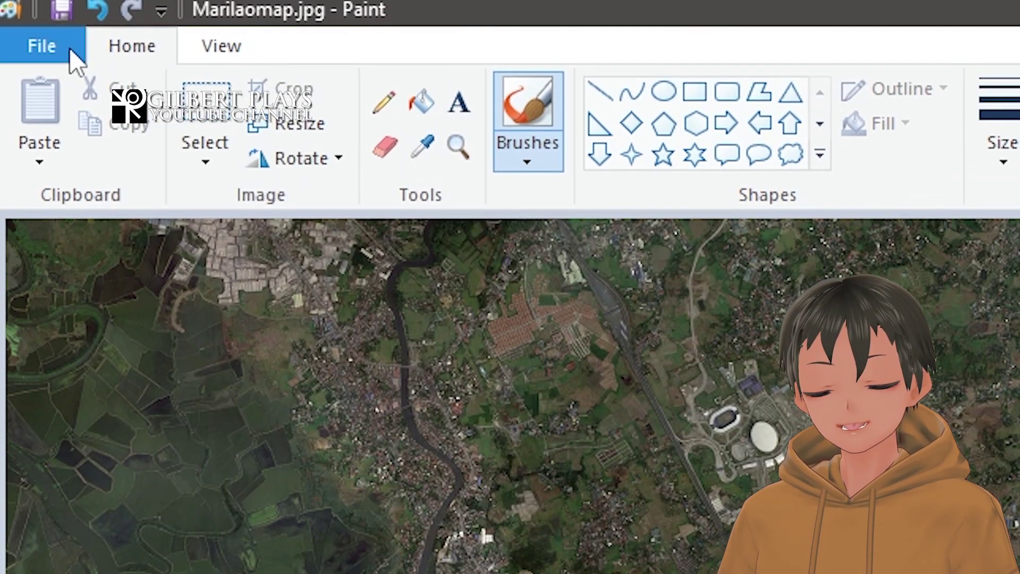
# Save the resized image as the PNG picture Marilaomap.png in Pictures > New folder.
pyautogui.click(70, 51)
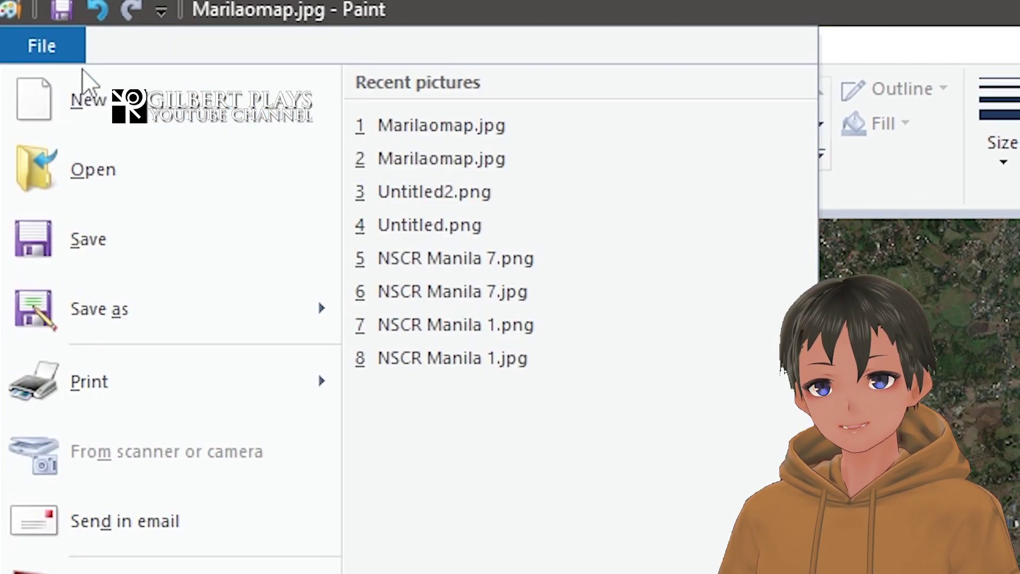
pyautogui.moveTo(328, 311)
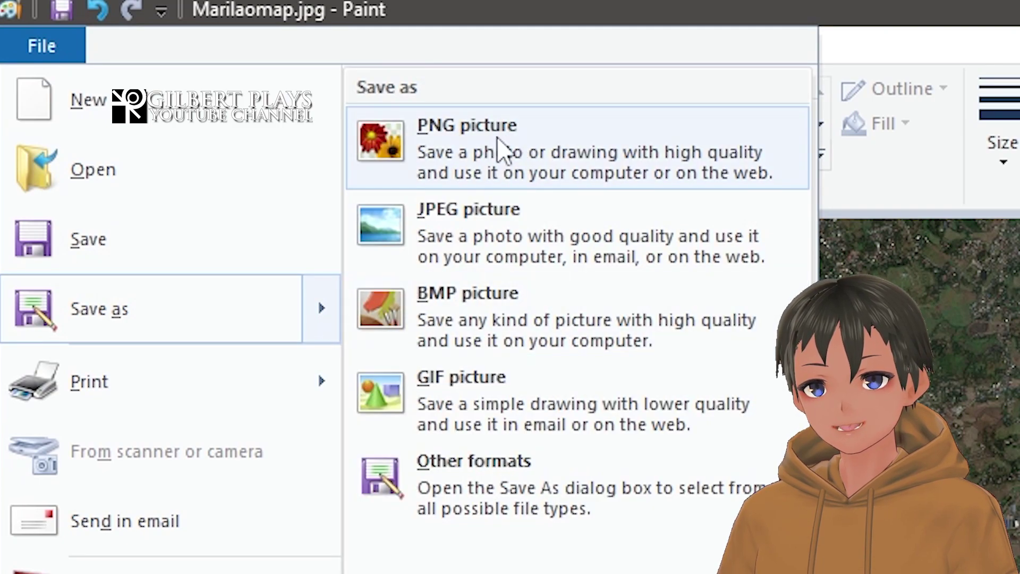
pyautogui.click(471, 152)
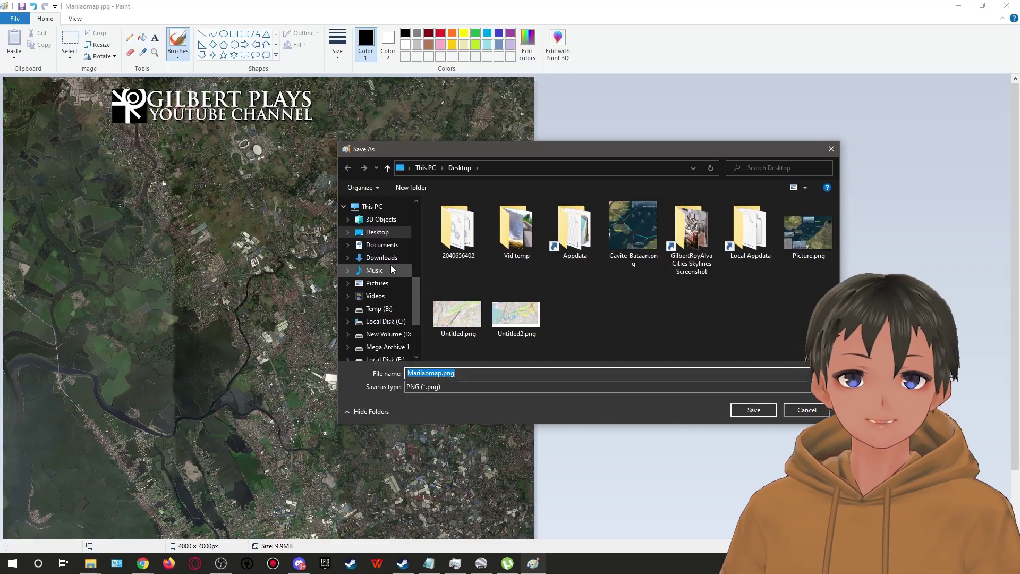
pyautogui.click(396, 283)
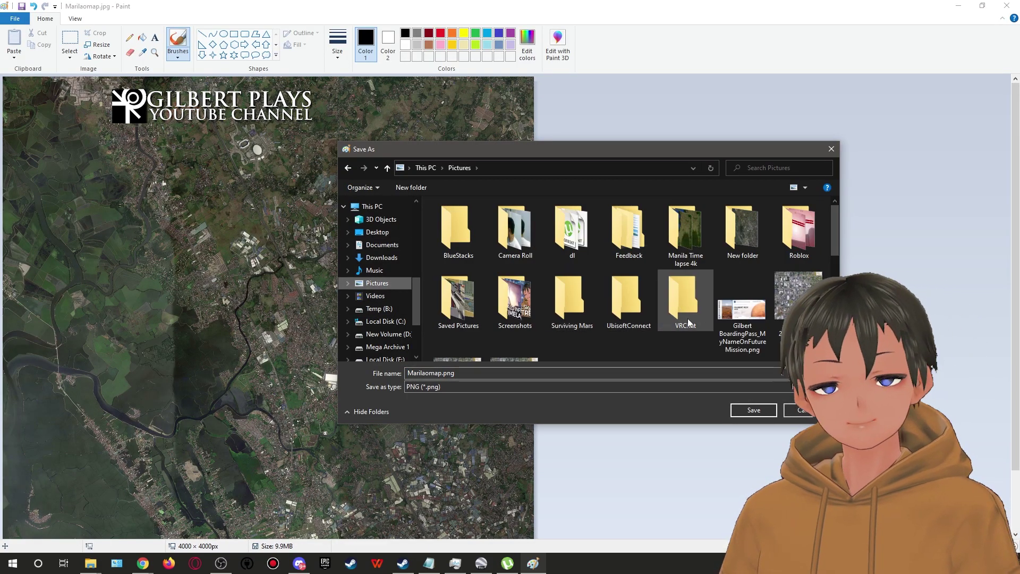
pyautogui.doubleClick(743, 228)
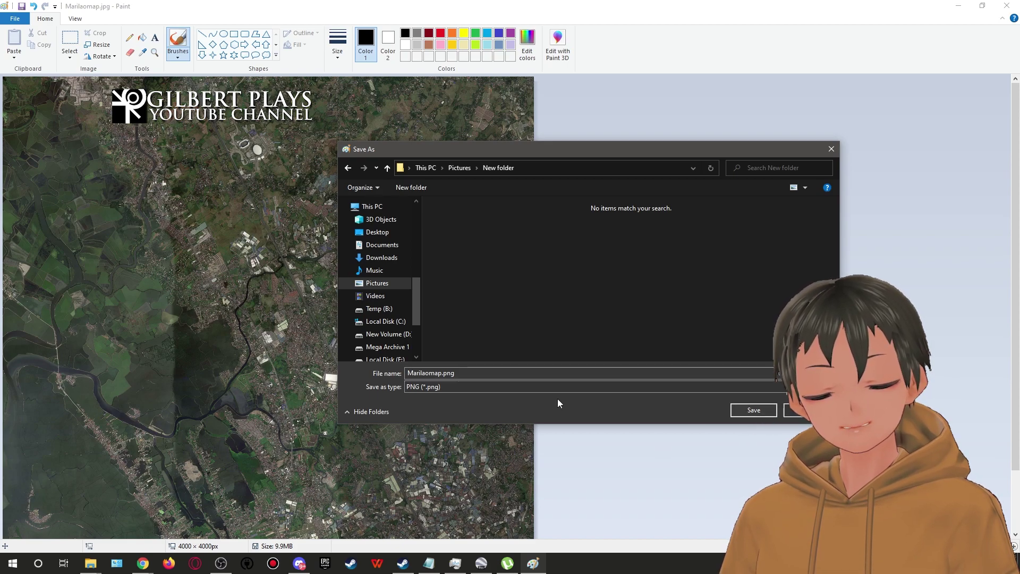
pyautogui.click(751, 411)
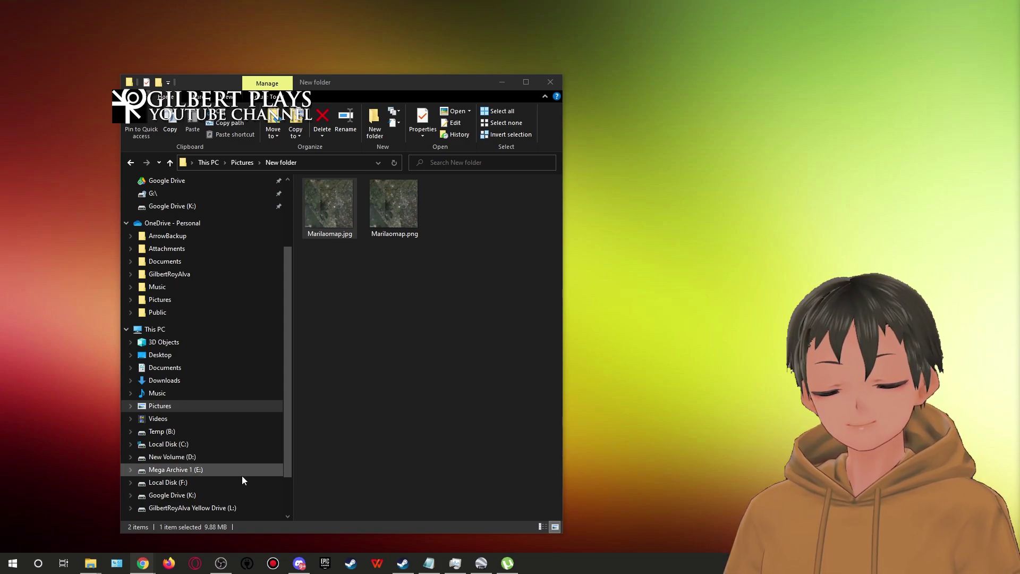
# Copy Marilaomap.png from Pictures > New folder into the Files folder of Steam's Cities_Skylines installation.
pyautogui.click(461, 416)
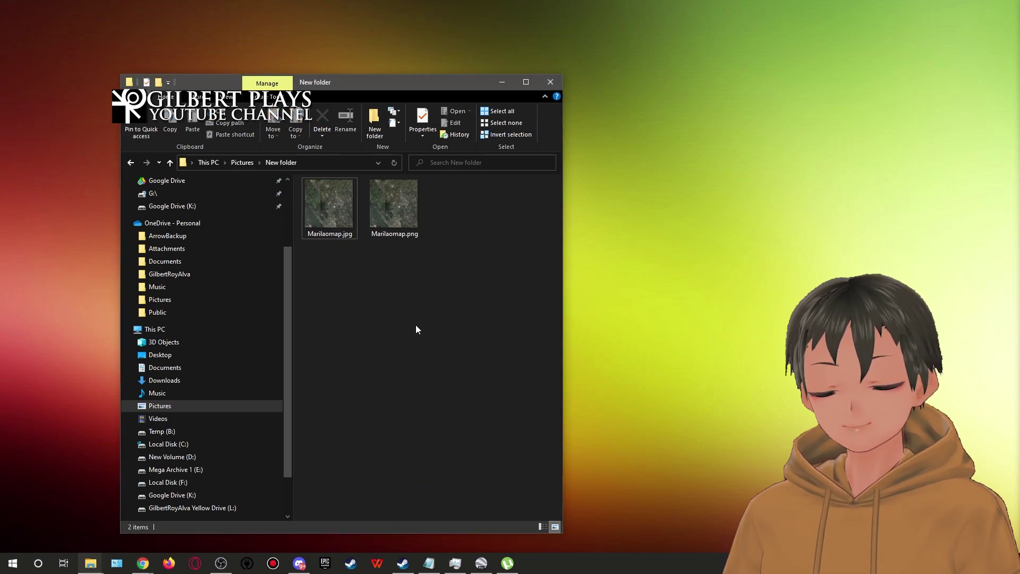
pyautogui.click(400, 203)
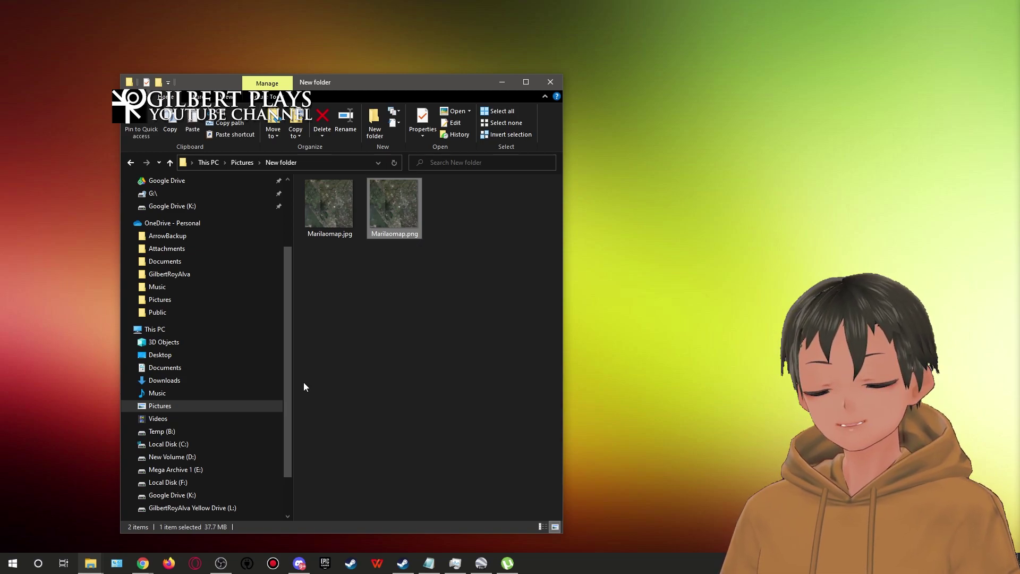
pyautogui.hotkey('alt', 'Left')
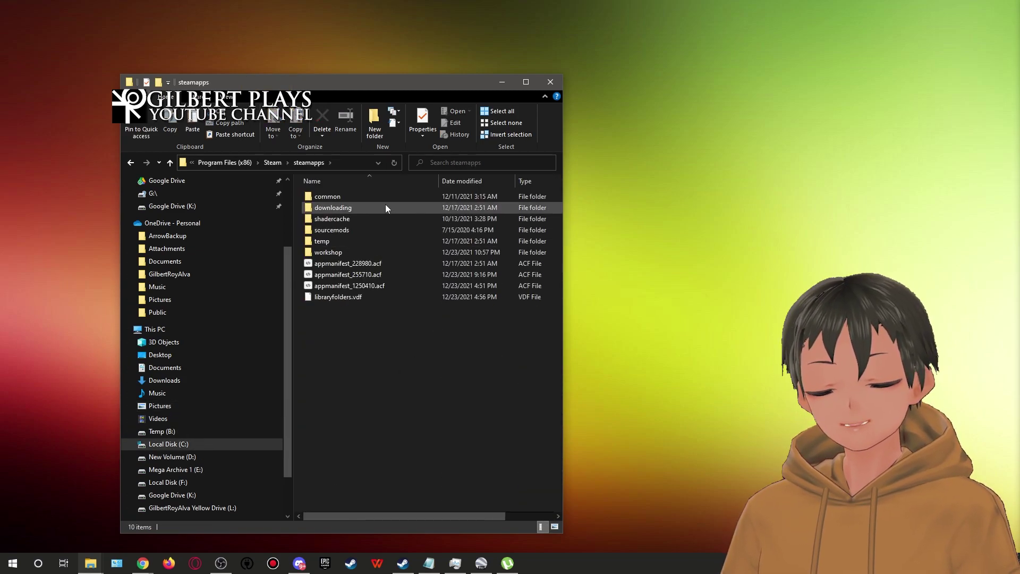
pyautogui.doubleClick(388, 196)
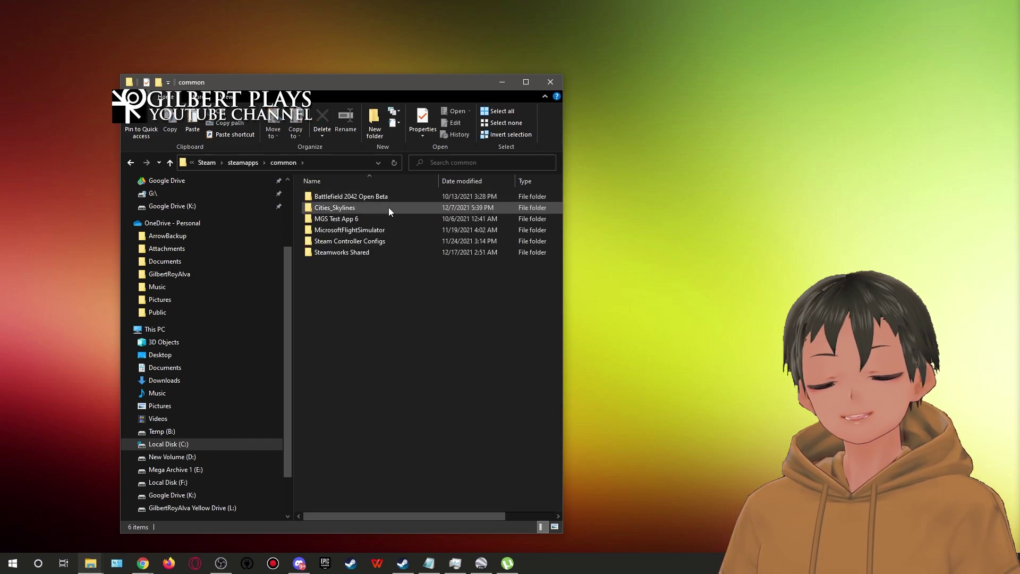
pyautogui.doubleClick(388, 208)
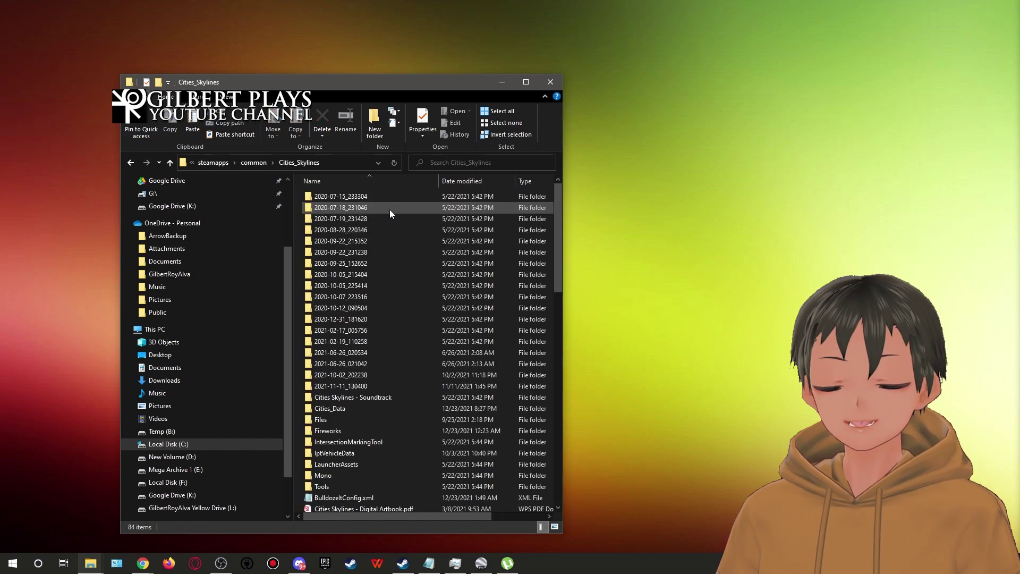
pyautogui.doubleClick(344, 417)
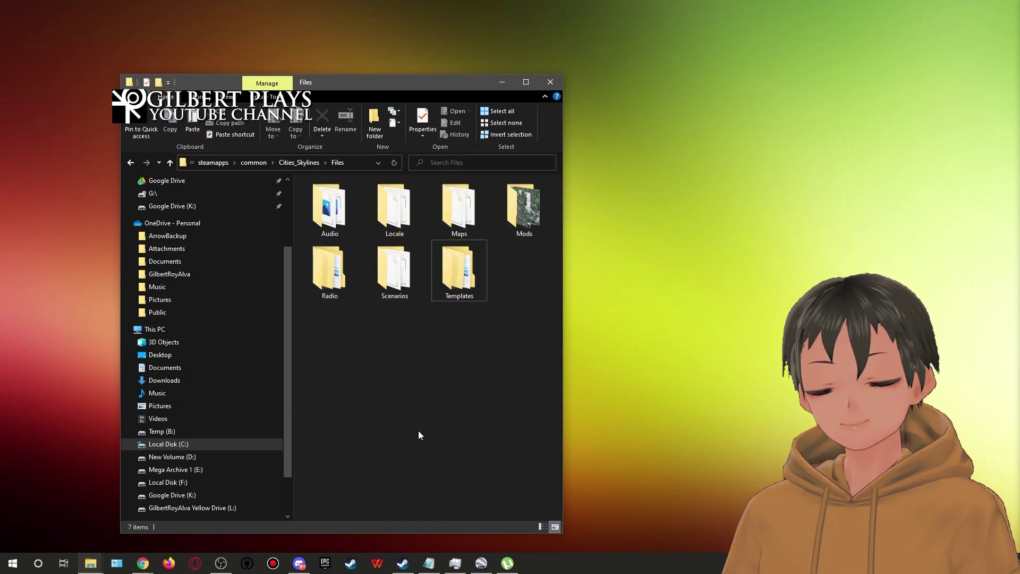
pyautogui.hotkey('ctrl', 'v')
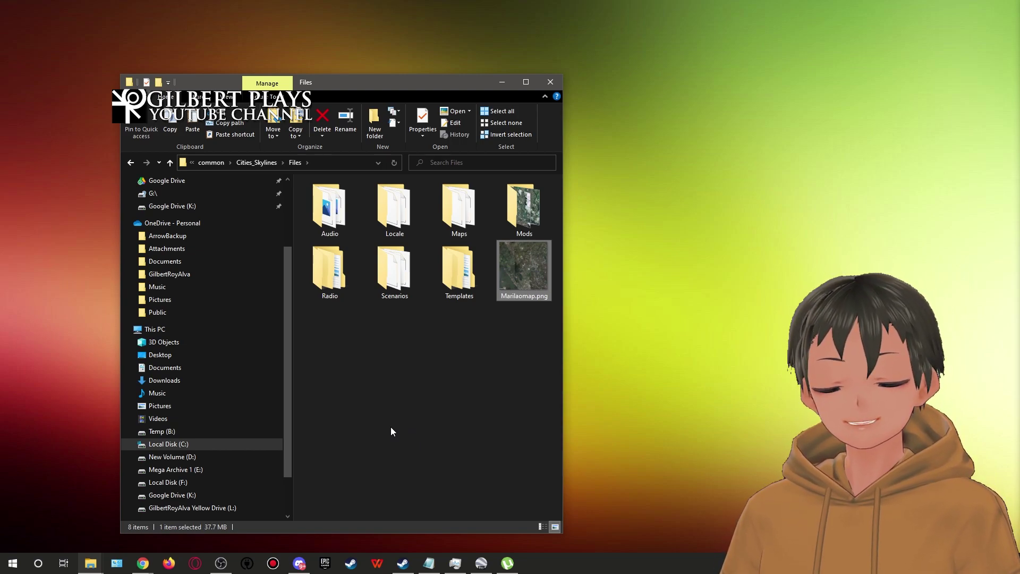
pyautogui.click(514, 359)
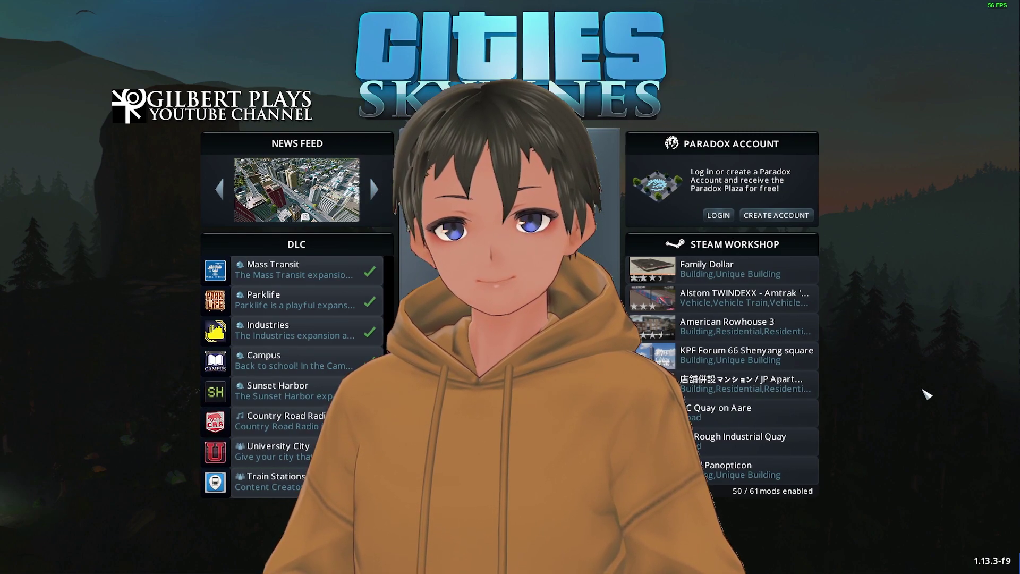
# Browse the Cities: Skylines Steam Workshop, including subscribed items and the results for "Image", for the Image Overlay mods.
pyautogui.hotkey('shift', 'Tab')
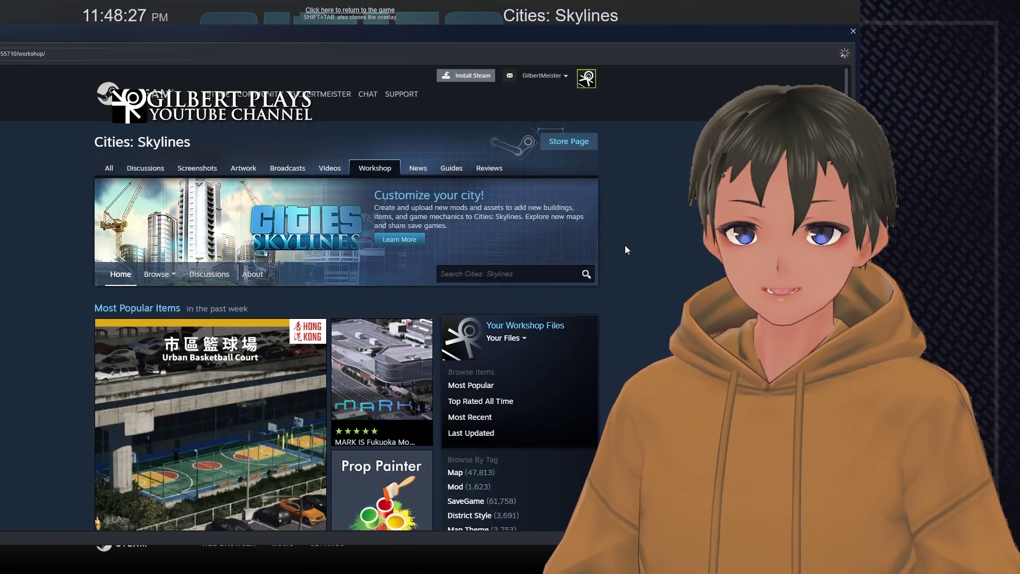
pyautogui.scroll(-3, 553, 321)
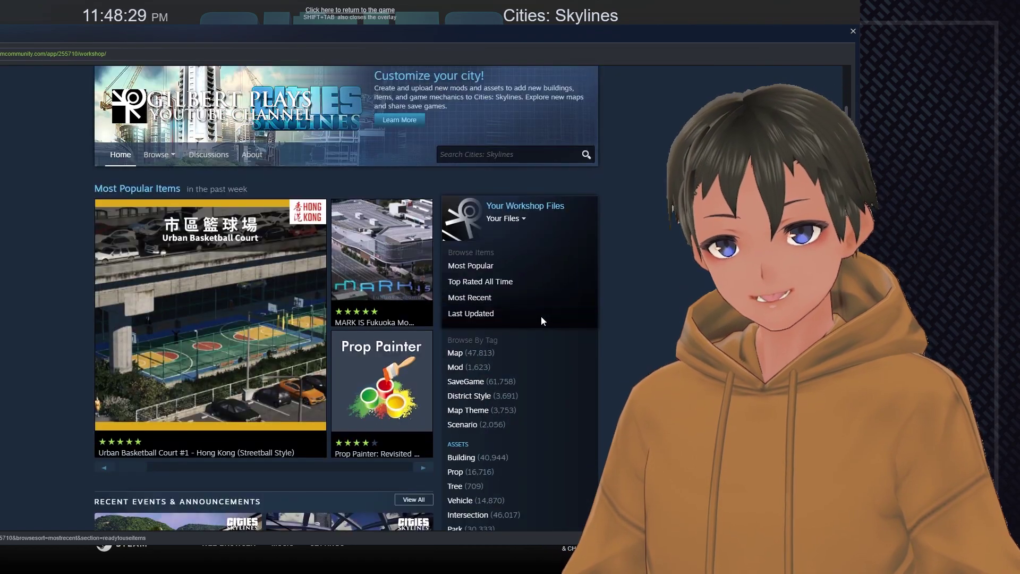
pyautogui.click(525, 220)
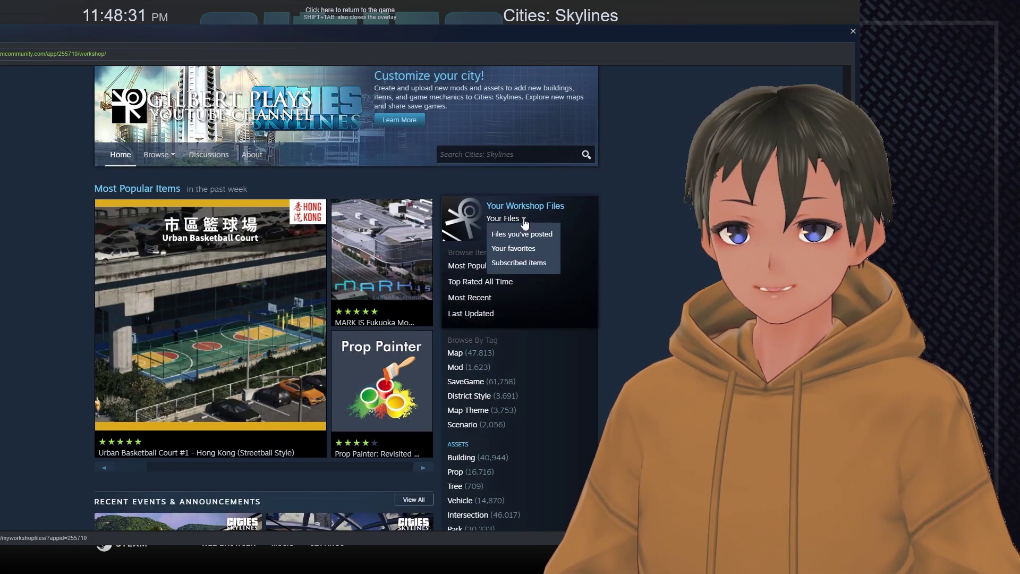
pyautogui.click(515, 264)
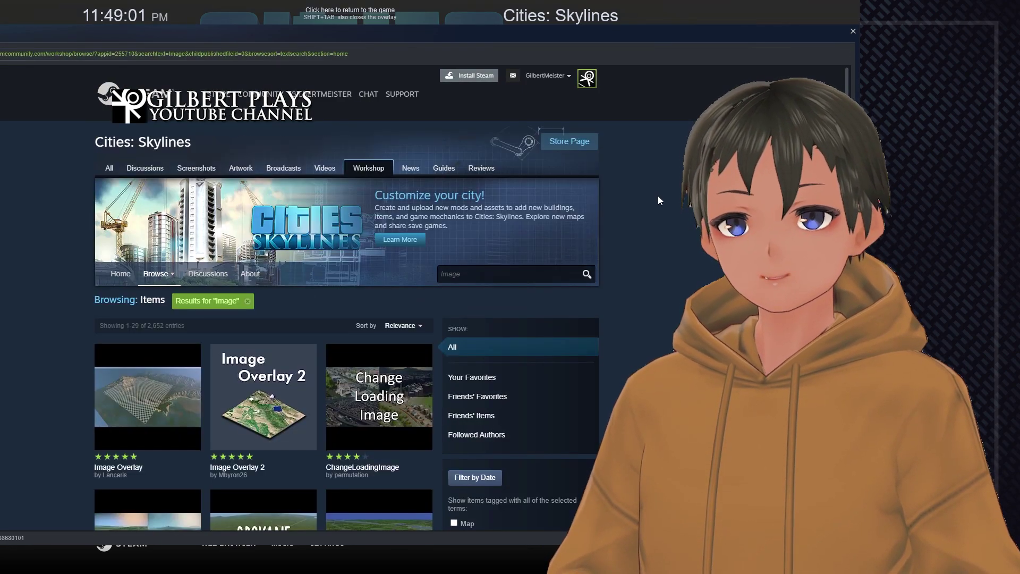
pyautogui.scroll(-3, 584, 239)
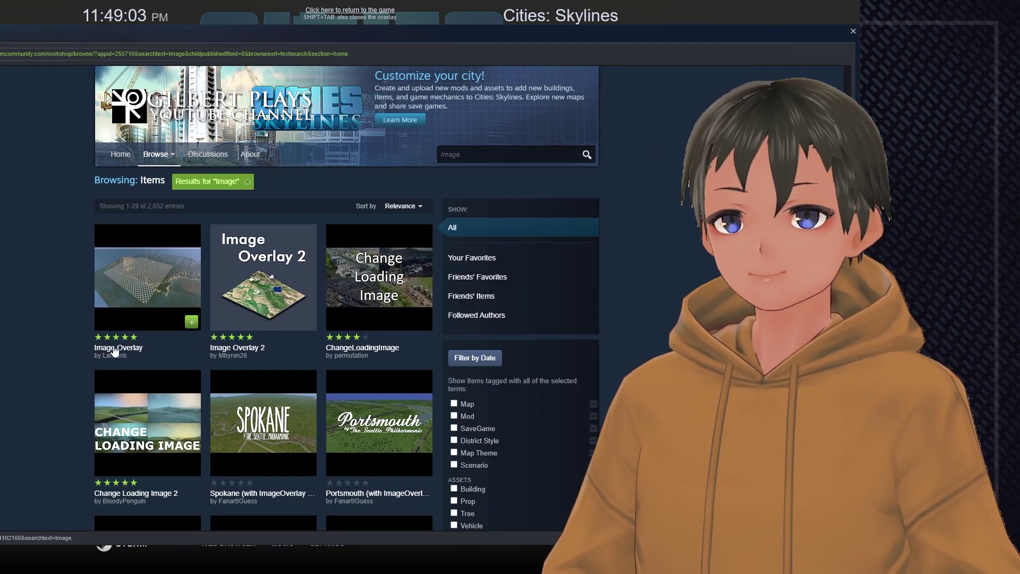
pyautogui.moveTo(396, 376)
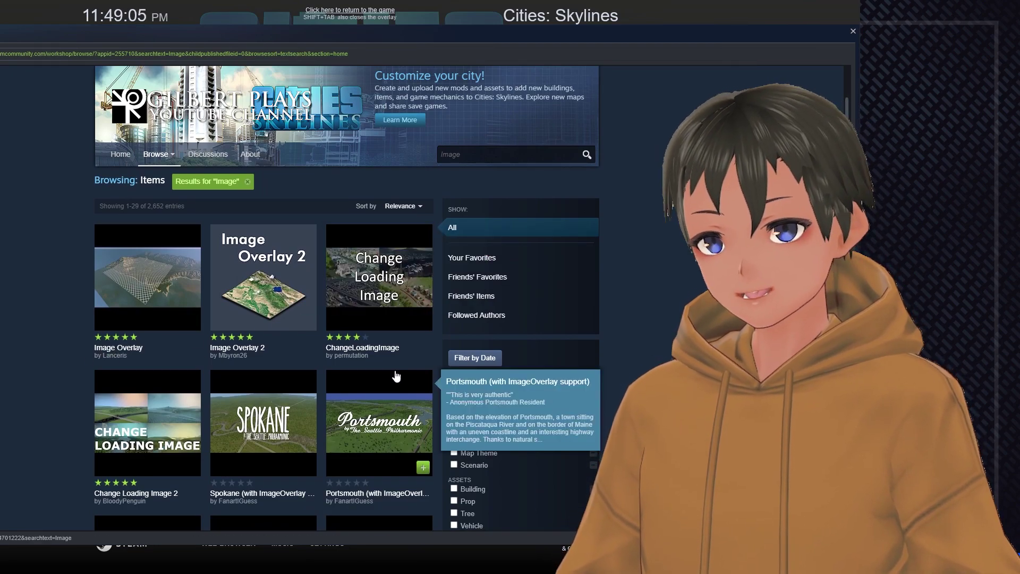
pyautogui.scroll(-3, 397, 372)
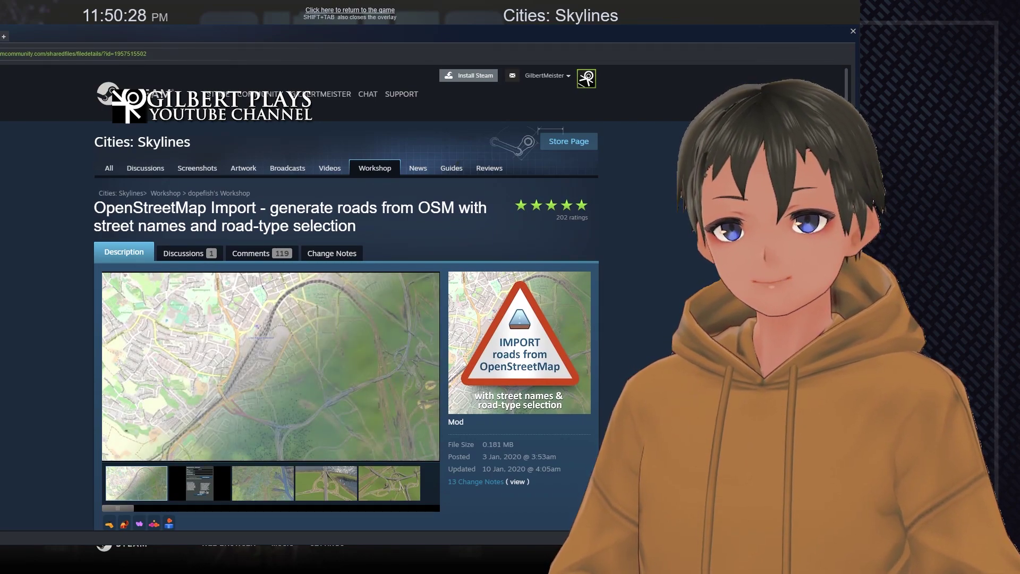
# Read the Workshop page of the OpenStreetMap Import mod, including its added features and short instructions.
pyautogui.scroll(-2, 350, 298)
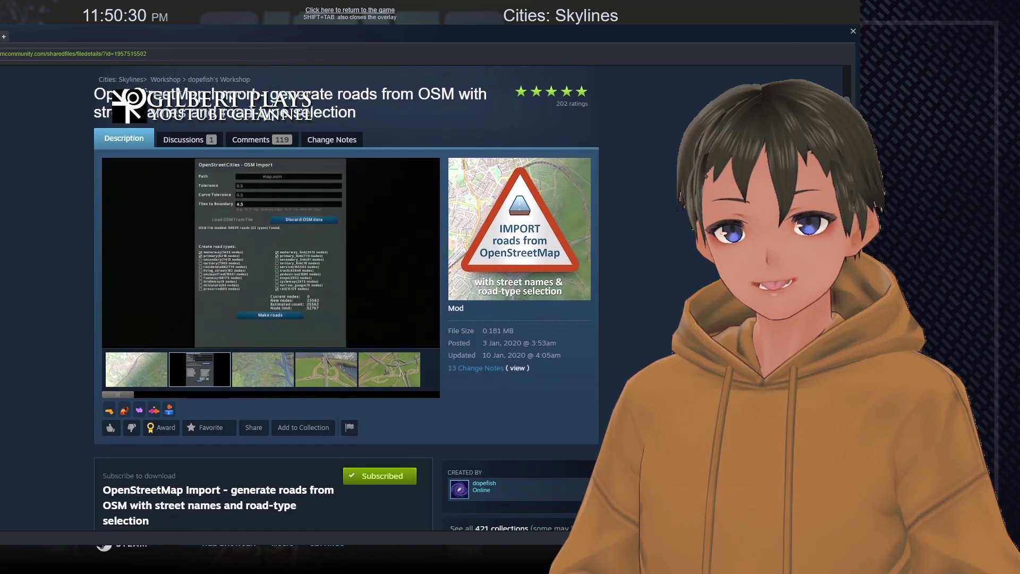
pyautogui.scroll(-5, 350, 297)
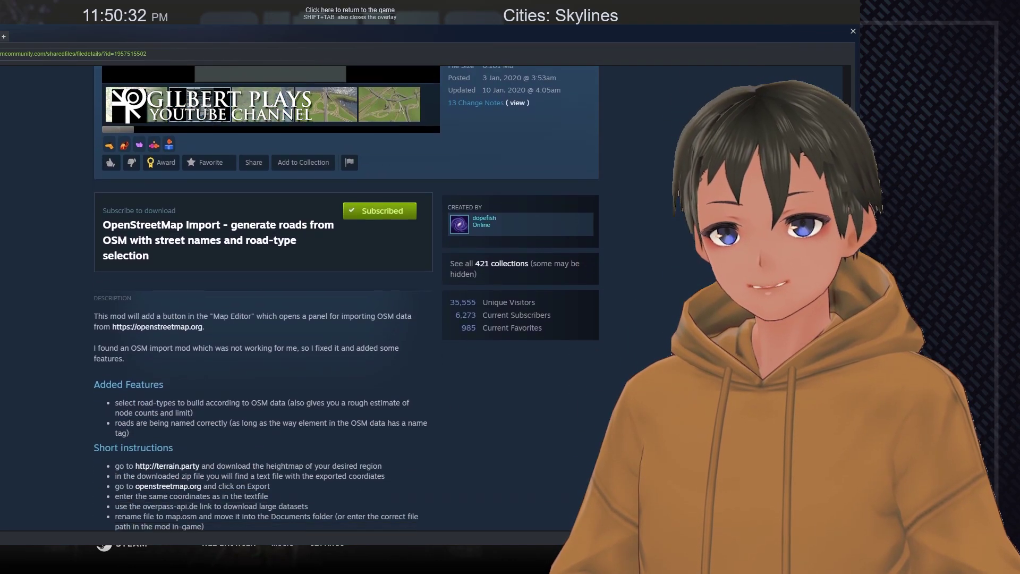
pyautogui.scroll(-4, 351, 297)
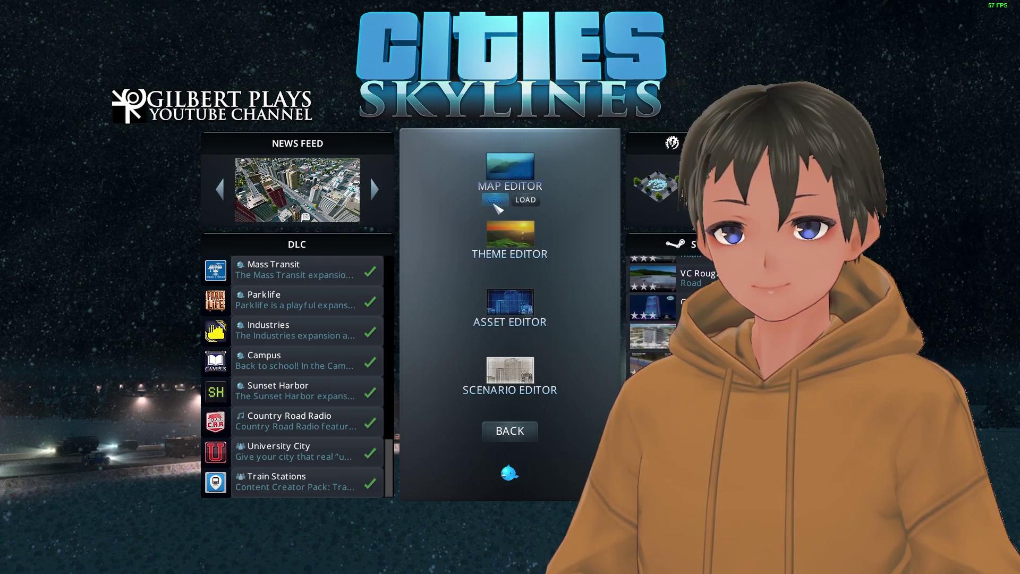
# Create a new map in the Map Editor with the built-in Boreal theme.
pyautogui.click(494, 202)
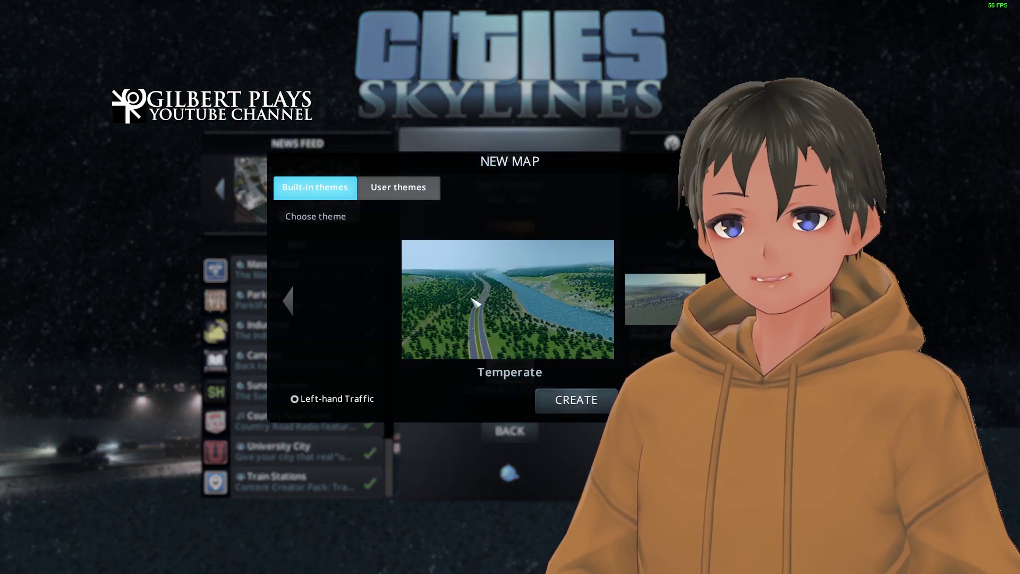
pyautogui.scroll(-2, 475, 302)
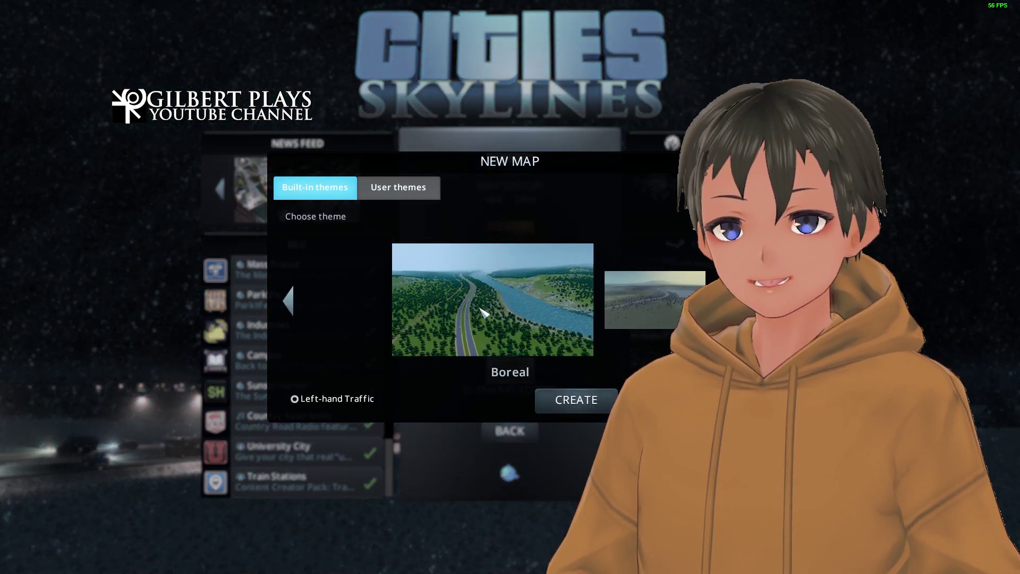
pyautogui.click(588, 406)
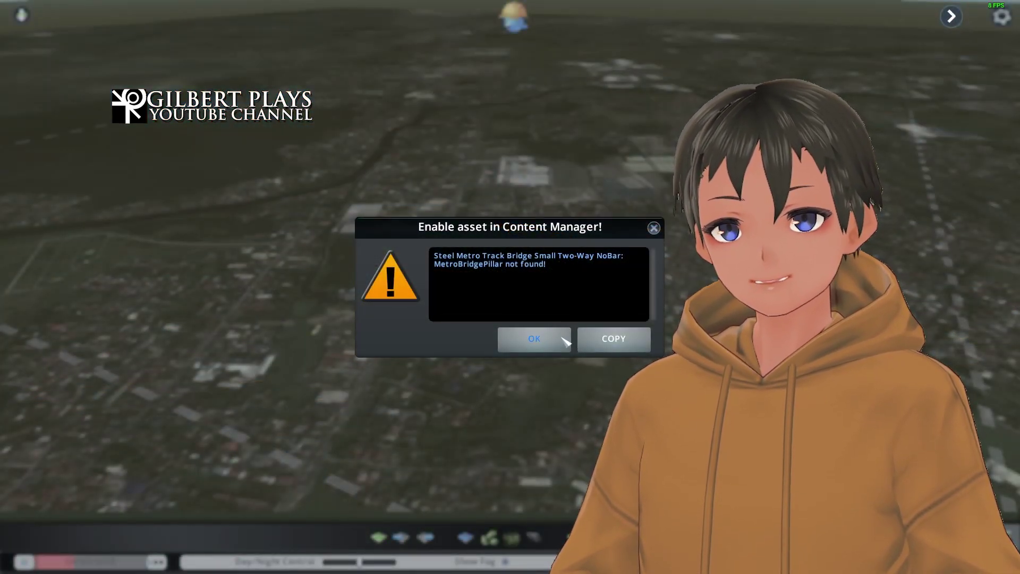
# Dismiss the missing-asset, Image Overlay mod and broken-assets messages in the Map Editor.
pyautogui.click(551, 341)
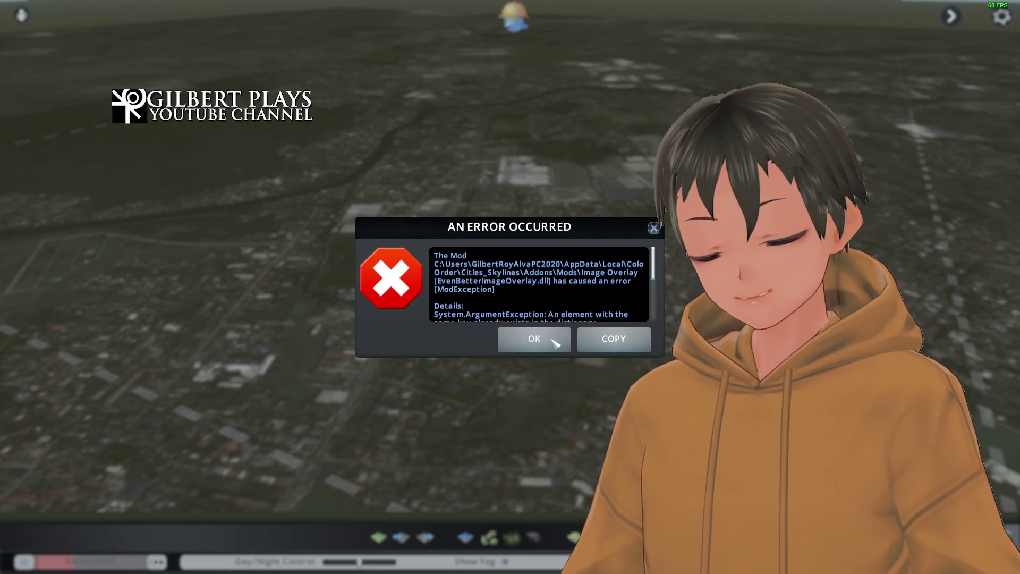
pyautogui.click(555, 343)
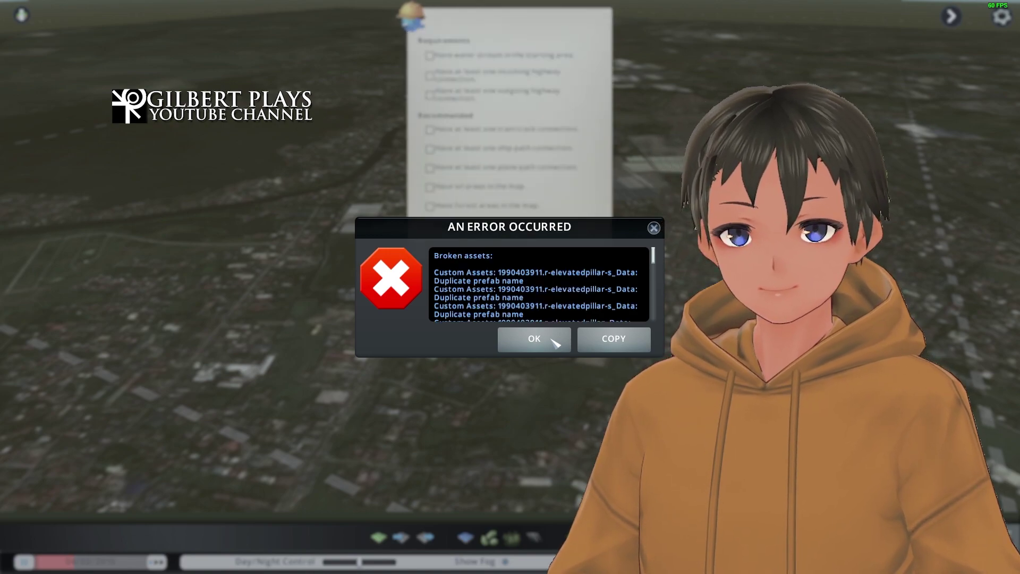
pyautogui.click(554, 343)
pyautogui.click(552, 344)
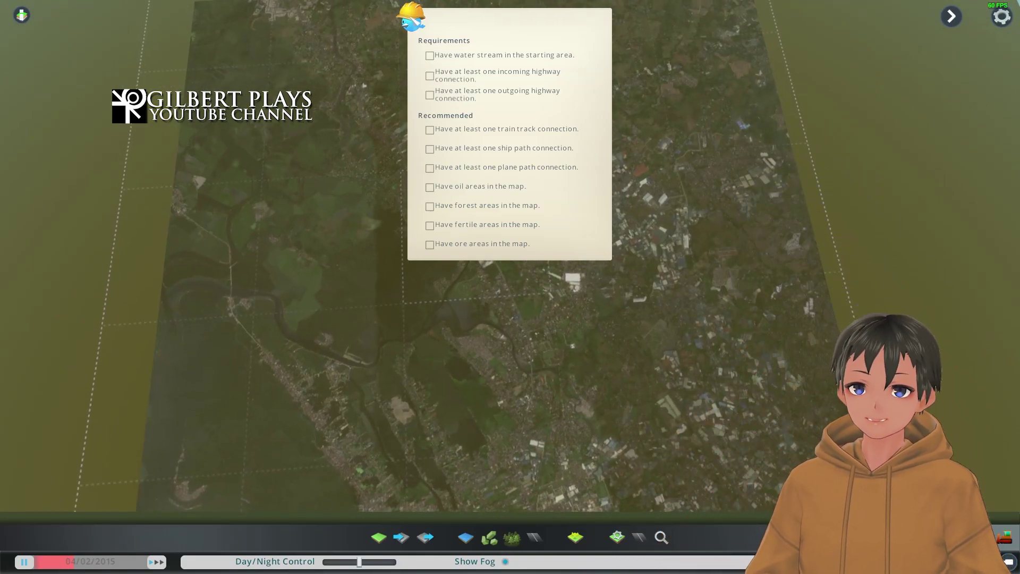
# Examine from several angles and distances how the satellite image overlay fits the map's tile grid and outer boundary.
pyautogui.press('s')
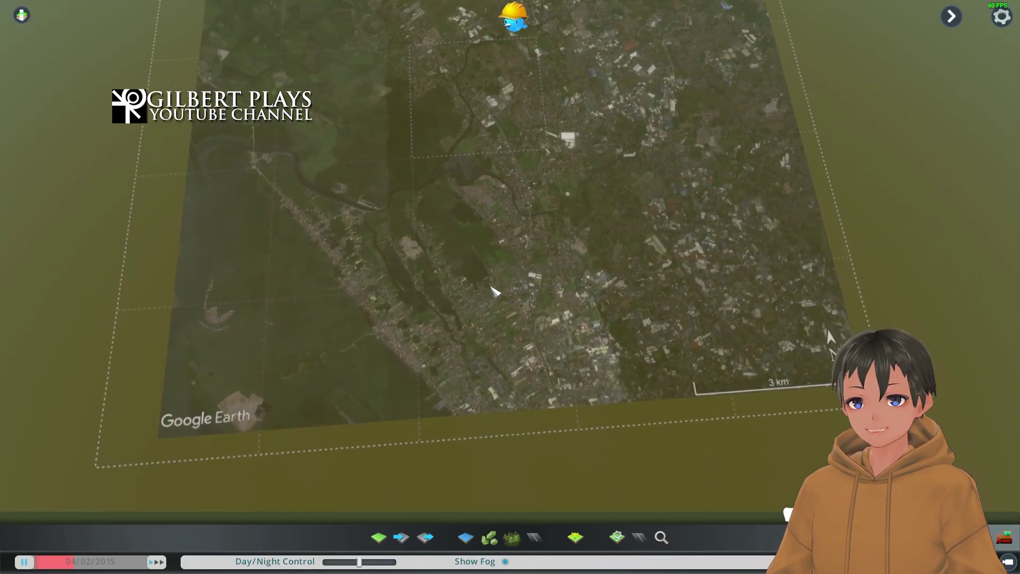
pyautogui.press('w')
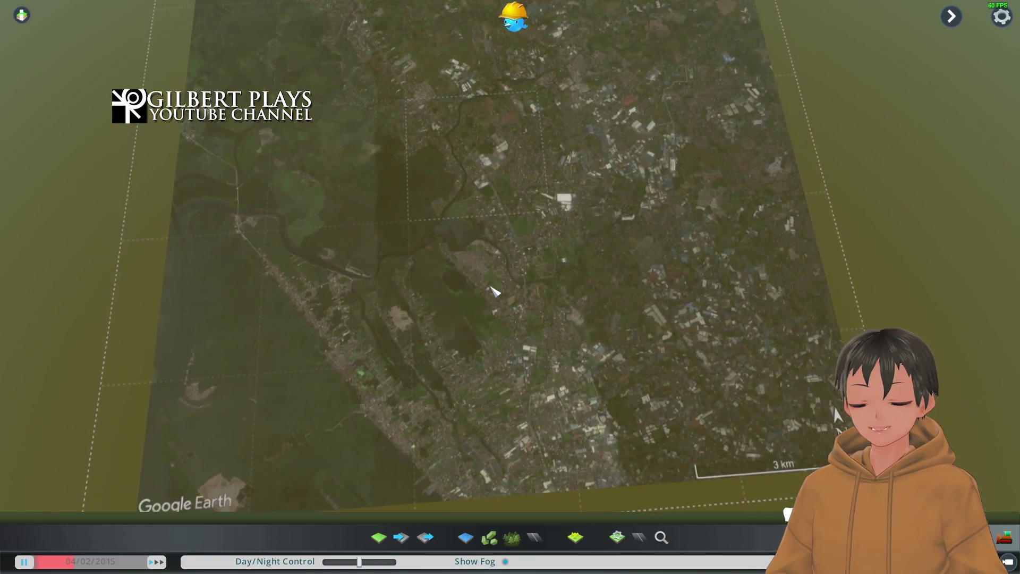
pyautogui.scroll(-5, 493, 291)
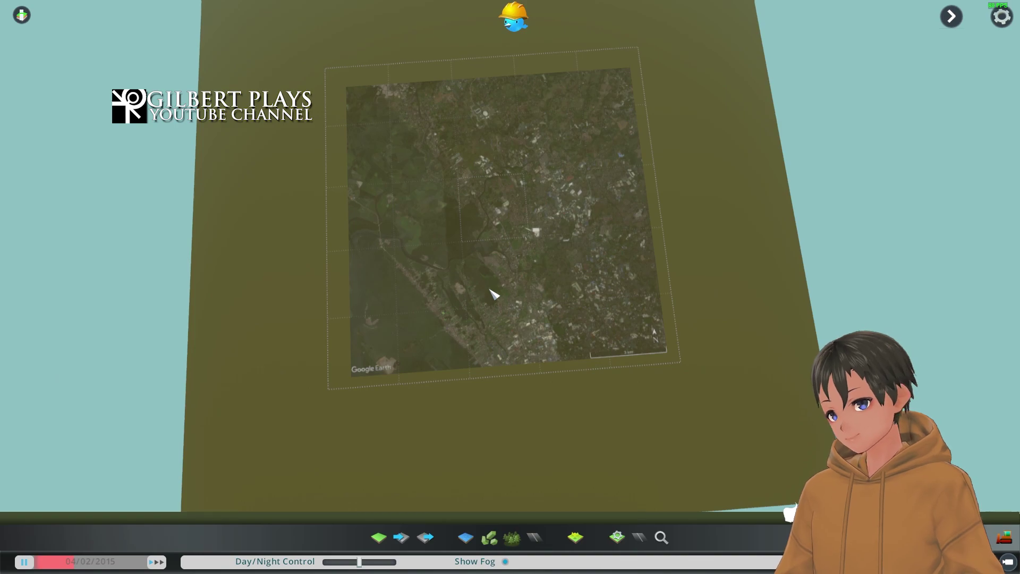
pyautogui.scroll(5, 493, 293)
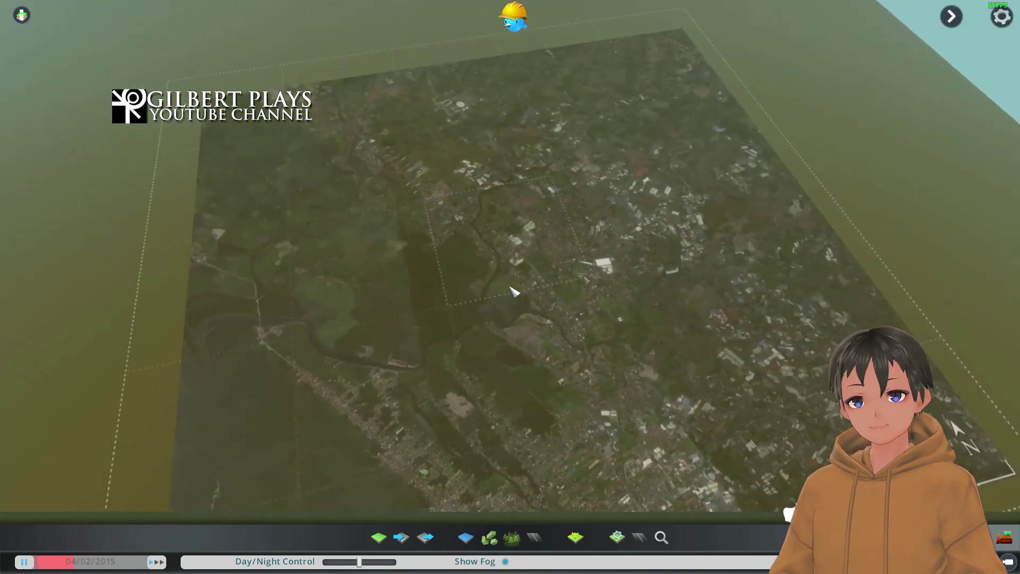
pyautogui.scroll(-3, 513, 292)
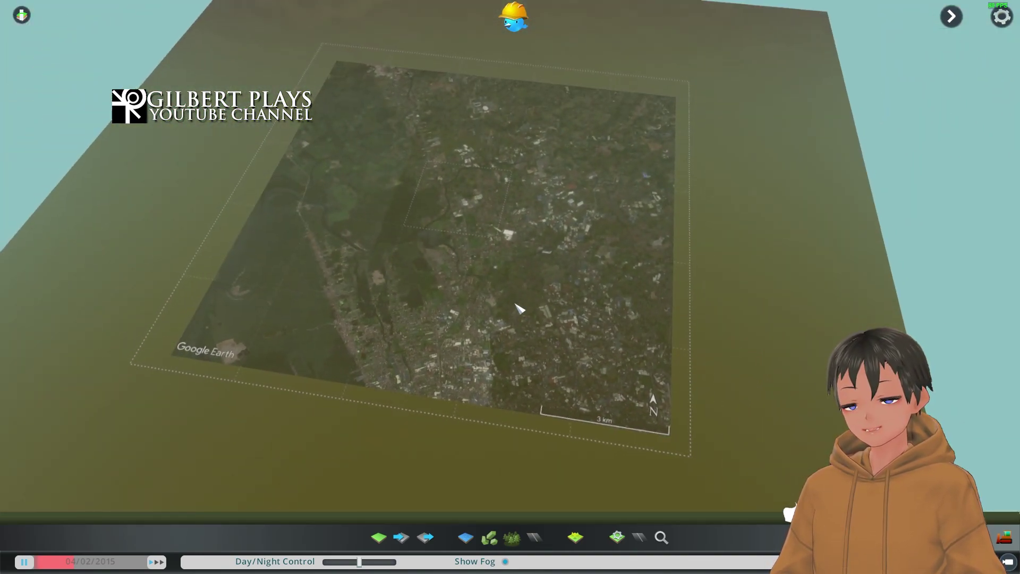
pyautogui.press('e')
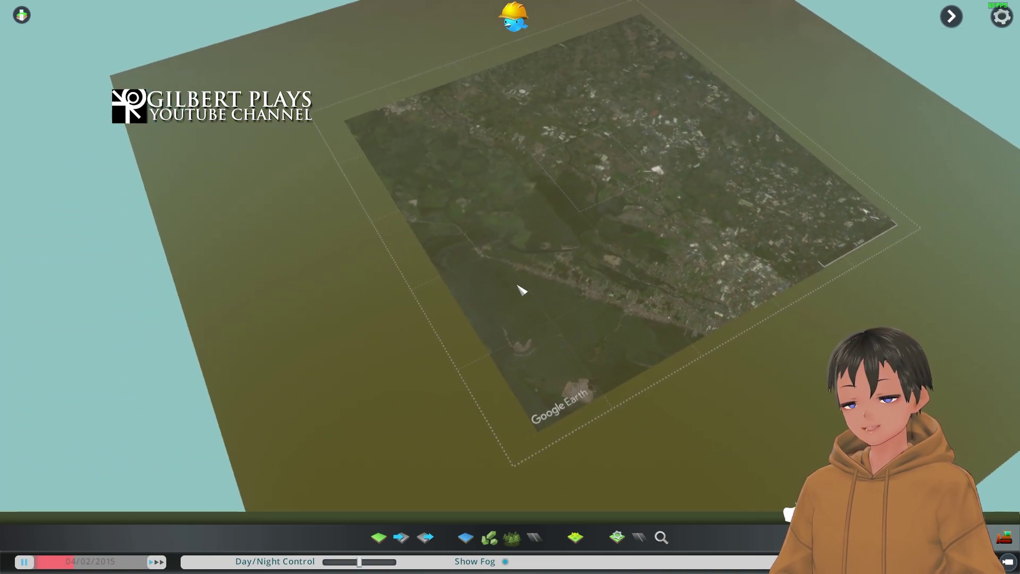
pyautogui.press('e')
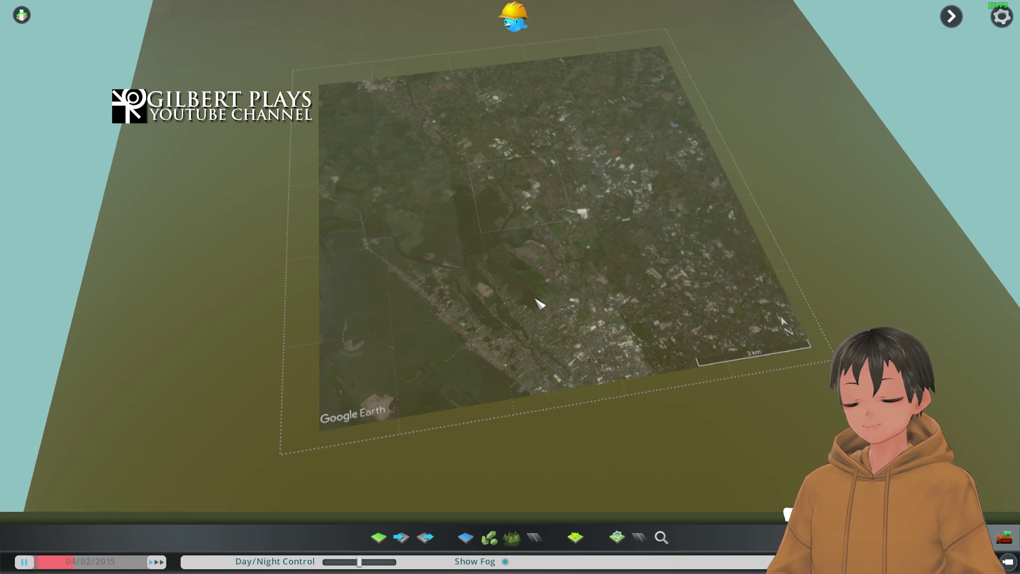
pyautogui.press('e')
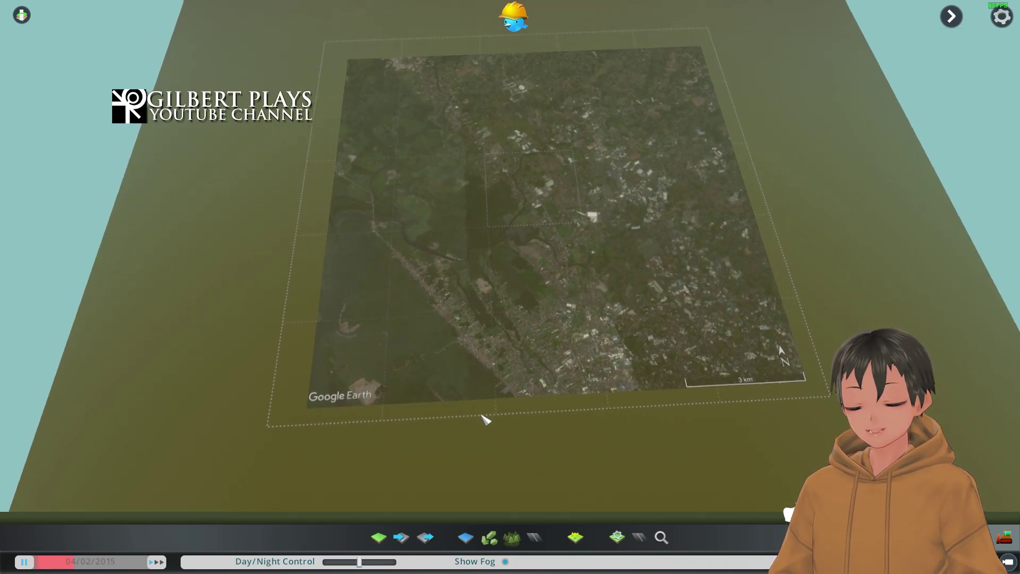
pyautogui.scroll(3, 550, 409)
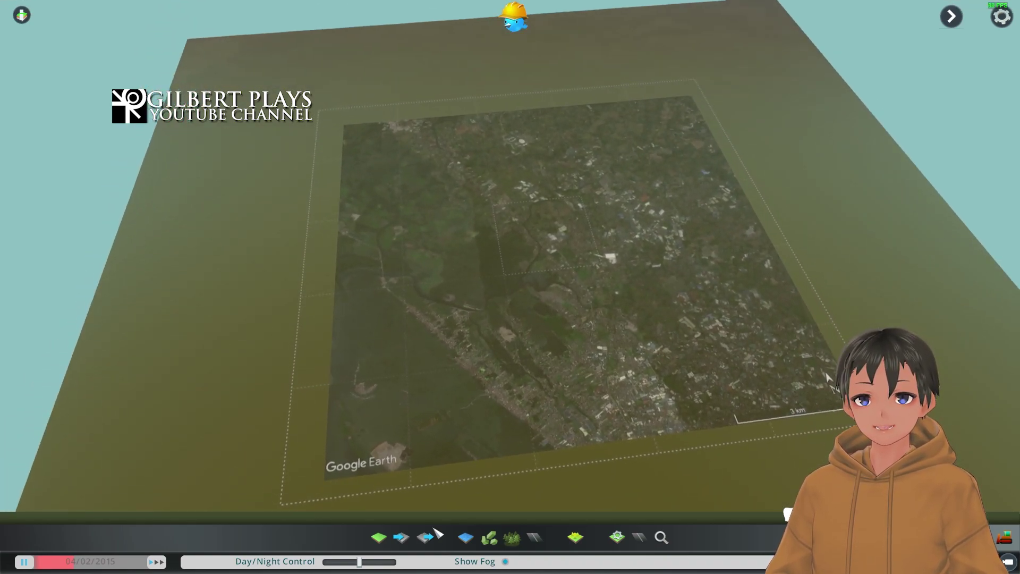
# Import the heightmap NSCR Marilao City Map 2.png into the new map's terrain.
pyautogui.click(405, 542)
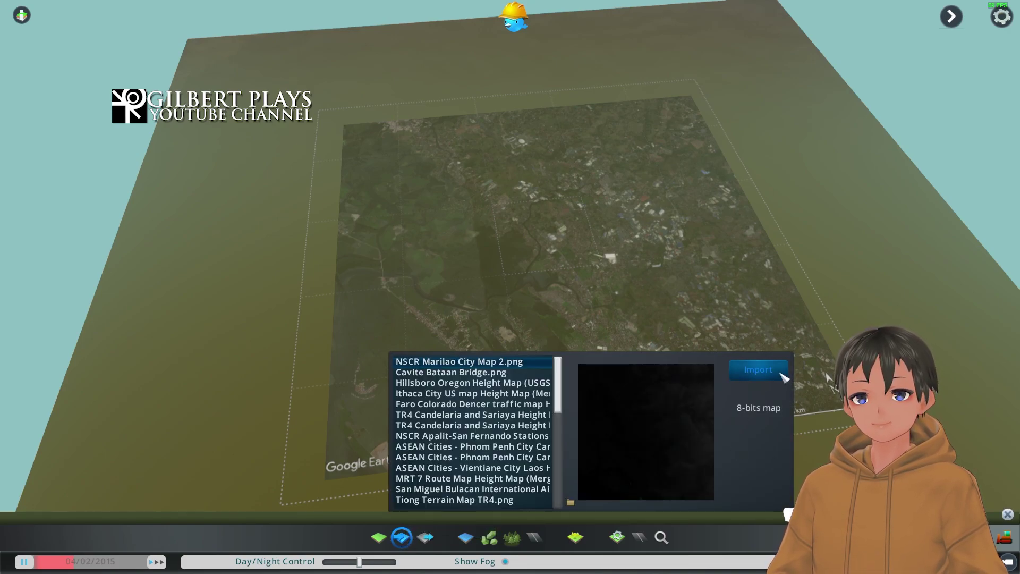
pyautogui.click(779, 375)
pyautogui.press('e')
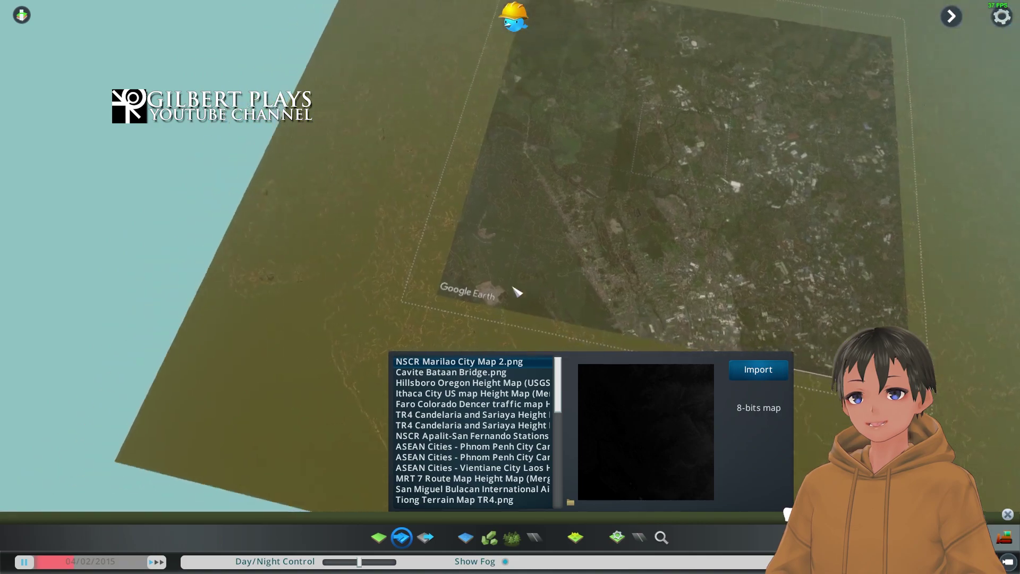
# Close the heightmap import and examine the imported terrain beneath the satellite overlay from several angles.
pyautogui.press('q')
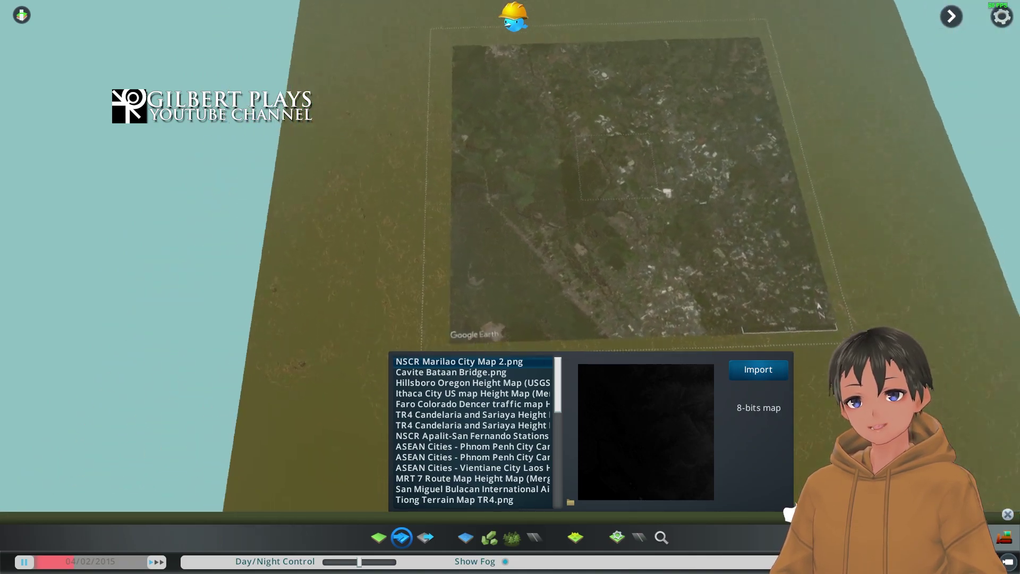
pyautogui.click(402, 538)
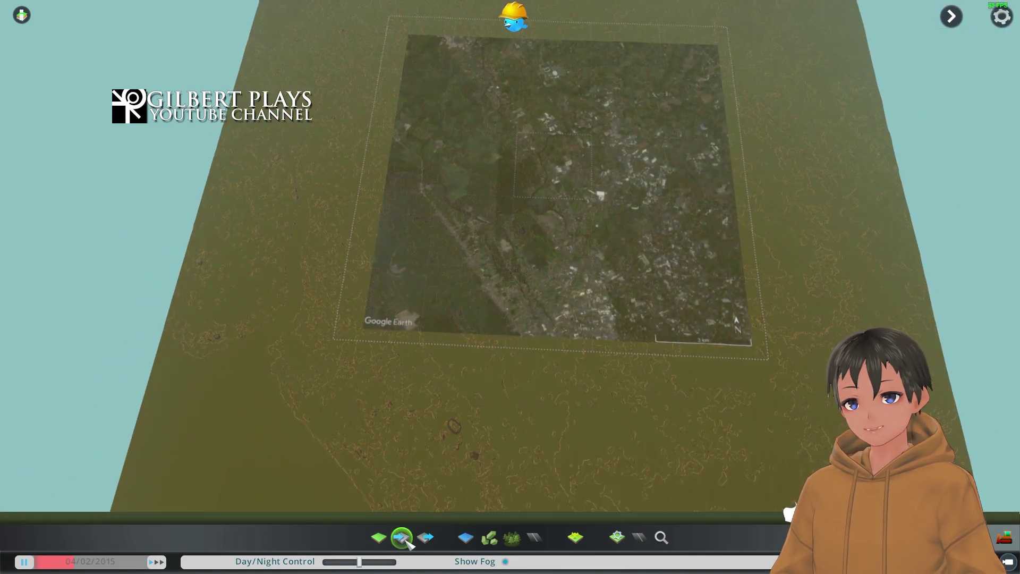
pyautogui.press('q')
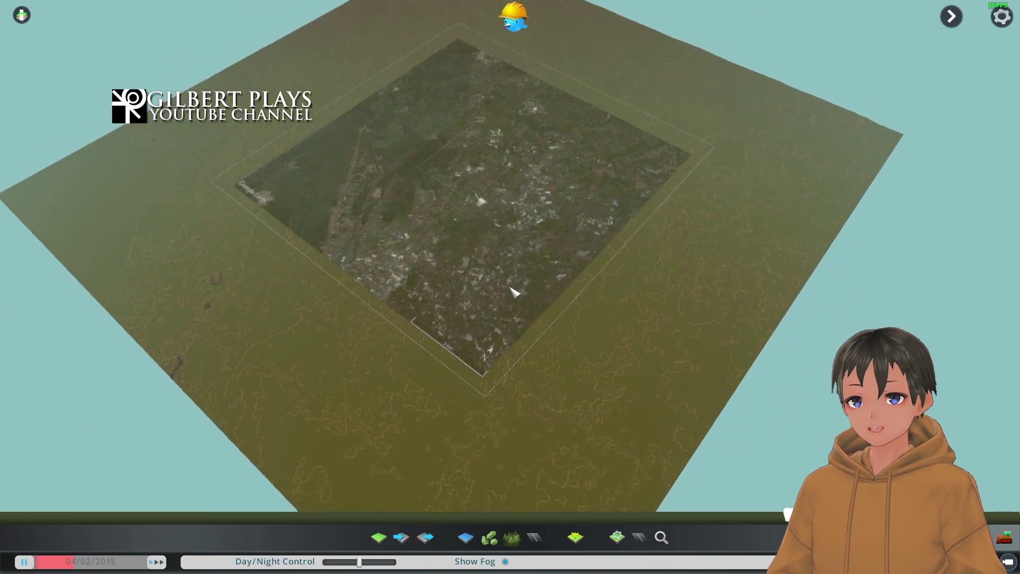
pyautogui.press('w')
pyautogui.press('a')
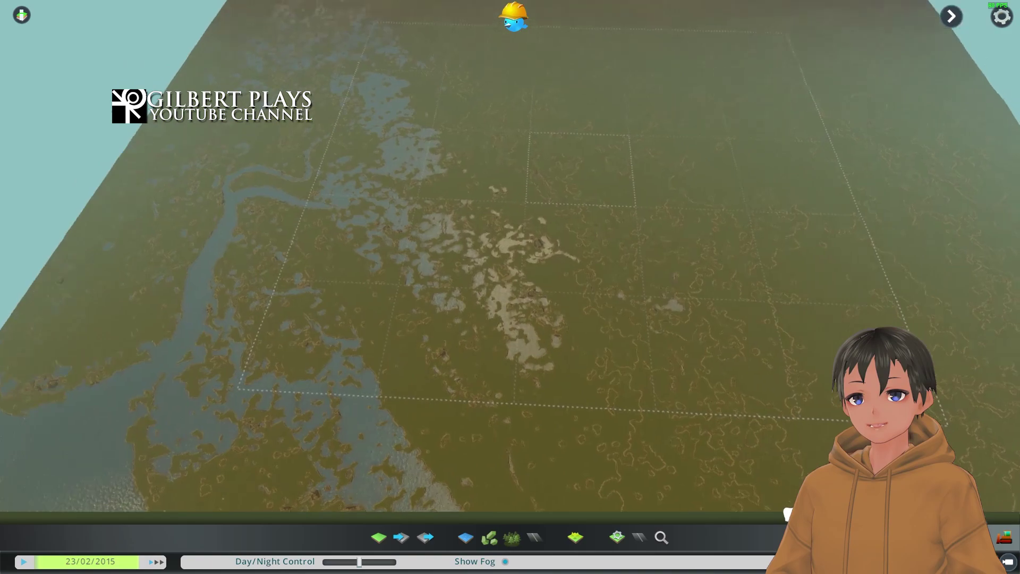
# Set the OpenStreetMap Import path to the folder D:\Pictures\New folder\NSCR Marilao City Map, copied from File Explorer.
pyautogui.click(640, 537)
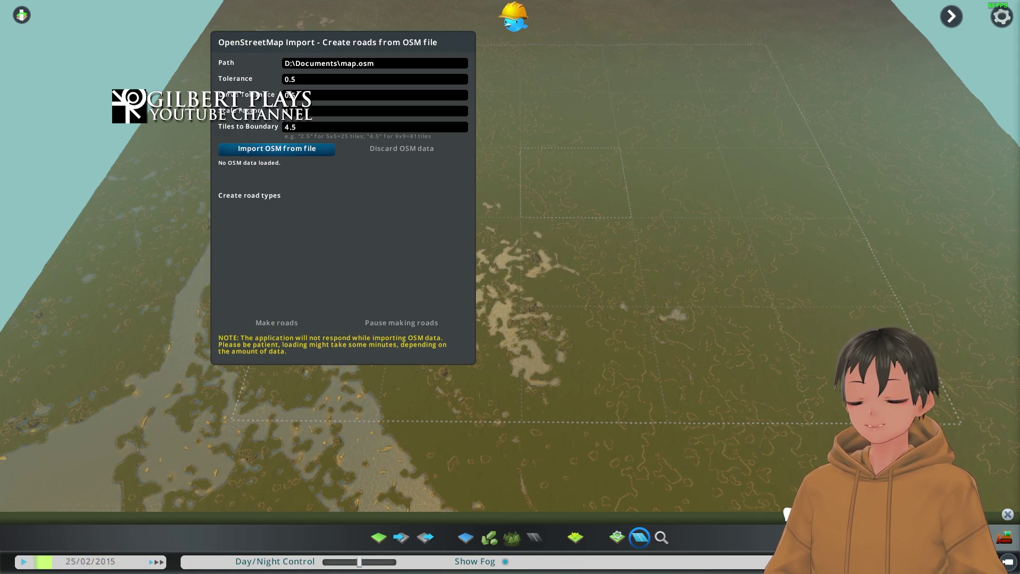
pyautogui.hotkey('alt', 'Tab')
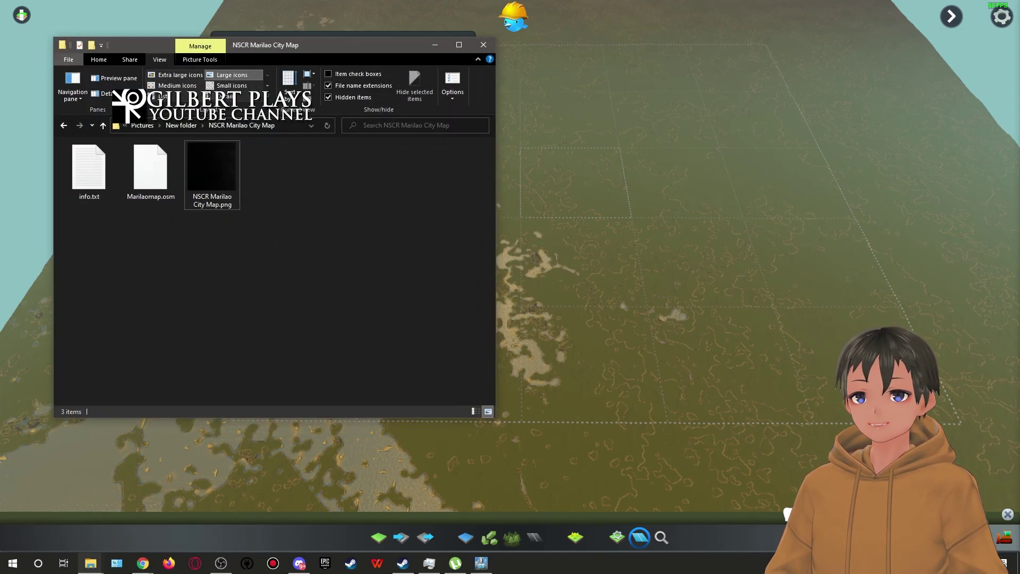
pyautogui.moveTo(294, 40); pyautogui.dragTo(801, 139)
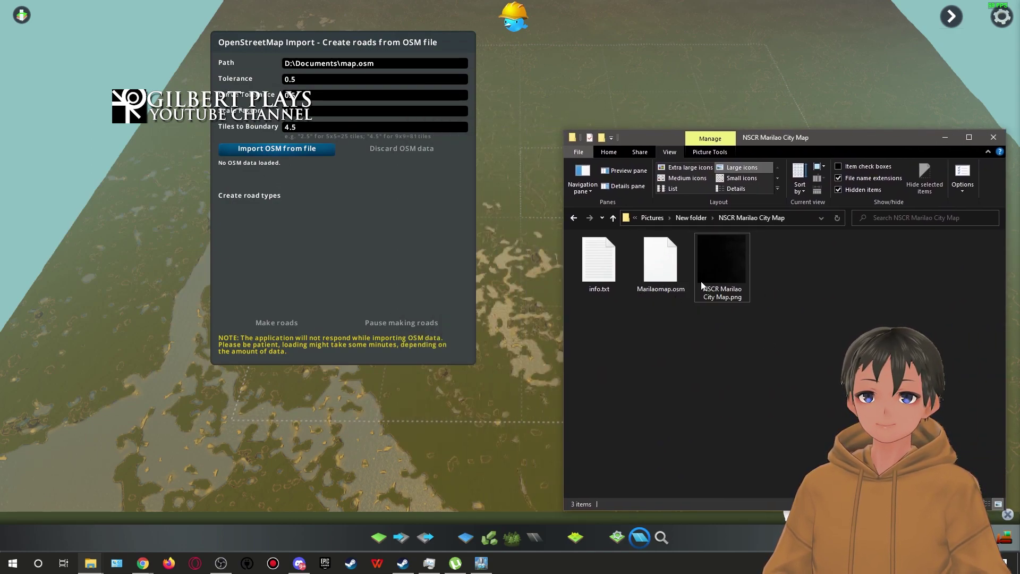
pyautogui.click(794, 218)
pyautogui.hotkey('ctrl', 'c')
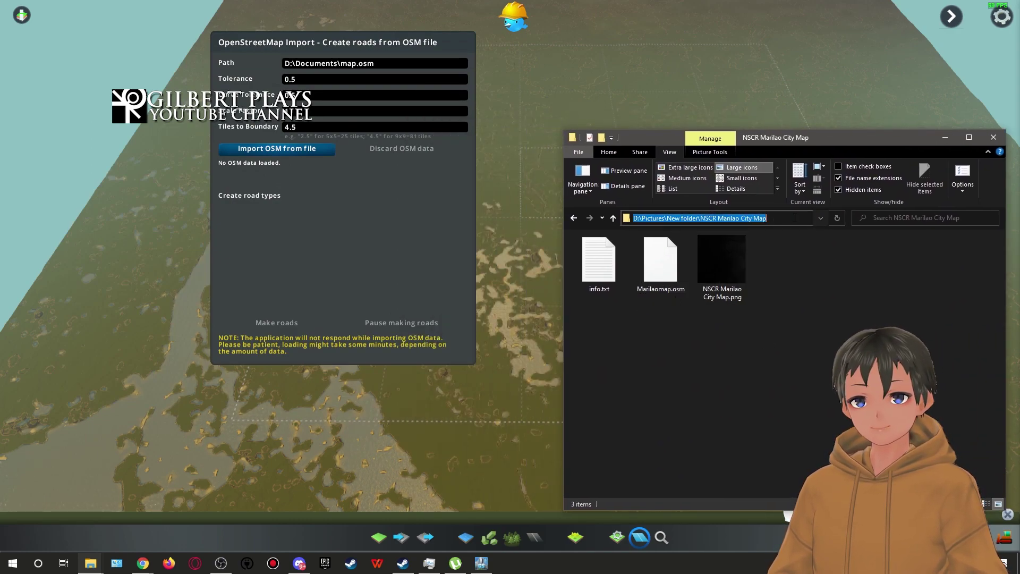
pyautogui.click(390, 64)
pyautogui.moveTo(410, 67); pyautogui.dragTo(229, 58)
pyautogui.hotkey('ctrl', 'v')
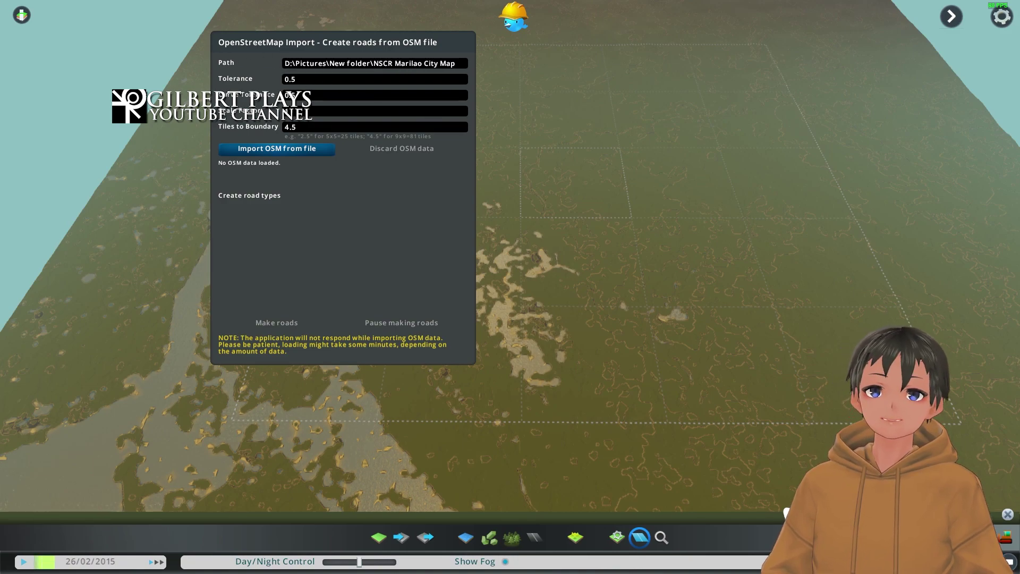
# Check the OSM file's name in File Explorer, append \Marilaomap.osm to the import path and load the OSM data.
pyautogui.hotkey('alt', 'Tab')
pyautogui.click(660, 288)
pyautogui.press('F2')
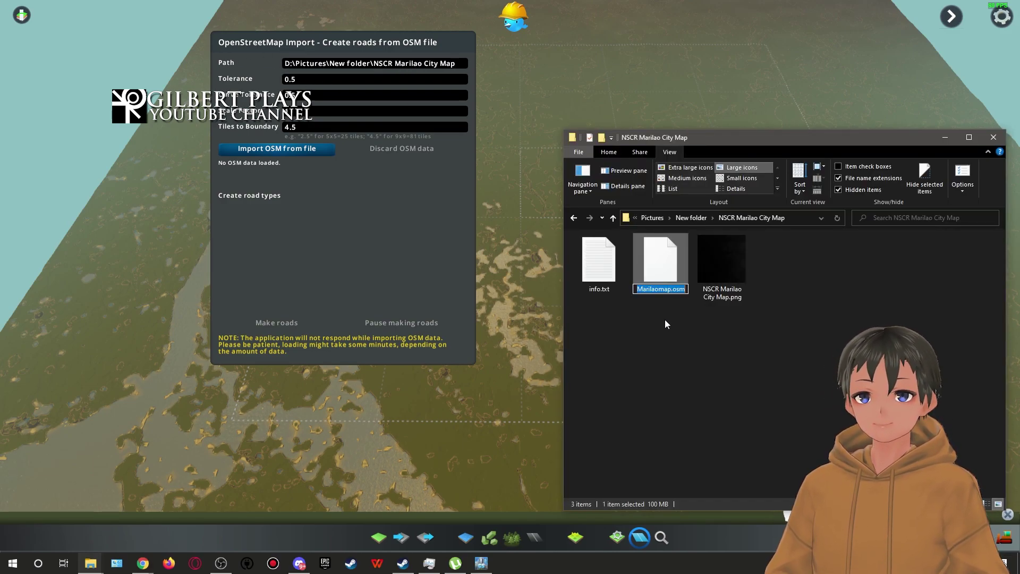
pyautogui.click(662, 333)
pyautogui.click(459, 68)
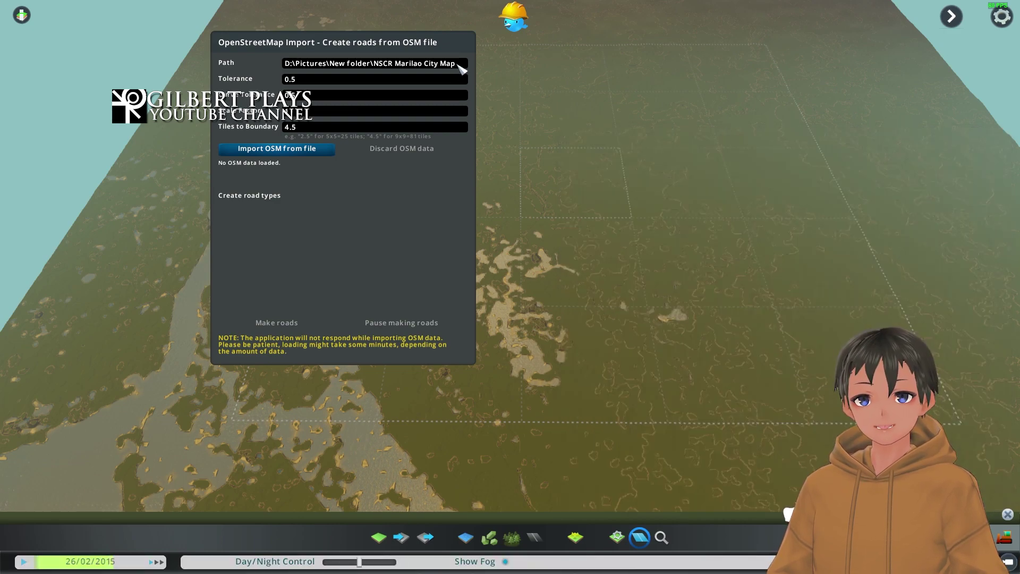
pyautogui.write('\\')
pyautogui.write('Marilaomap.osm')
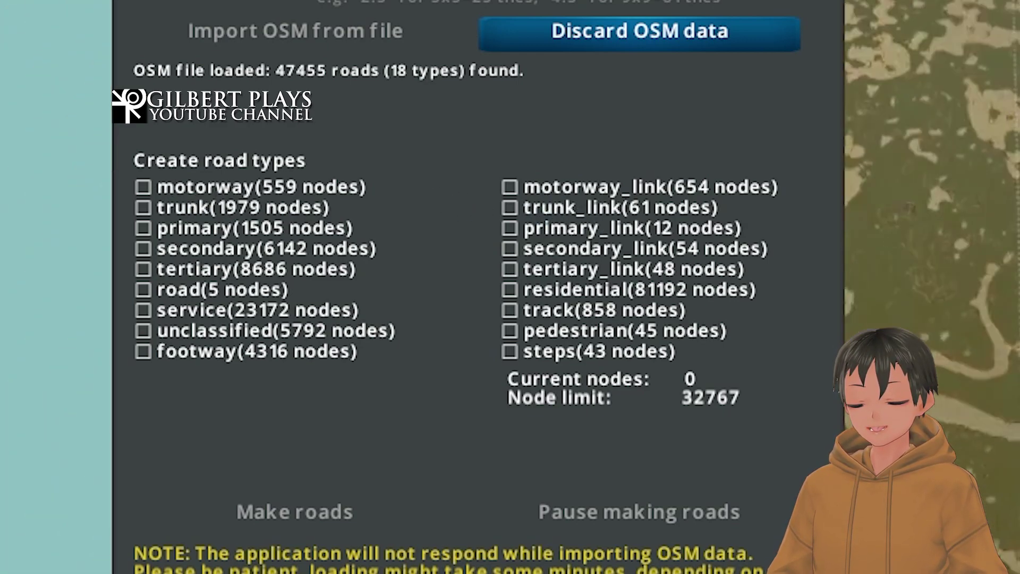
# Select motorway, motorway_link, trunk, trunk_link, primary and primary_link as the road types to create from the OSM data.
pyautogui.scroll(5, 951, 423)
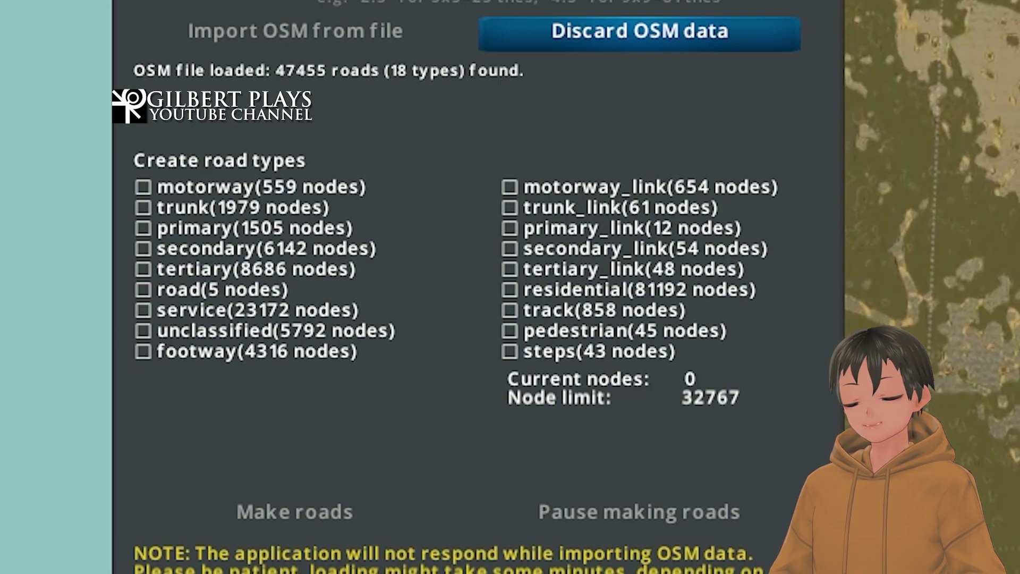
pyautogui.scroll(5, 951, 422)
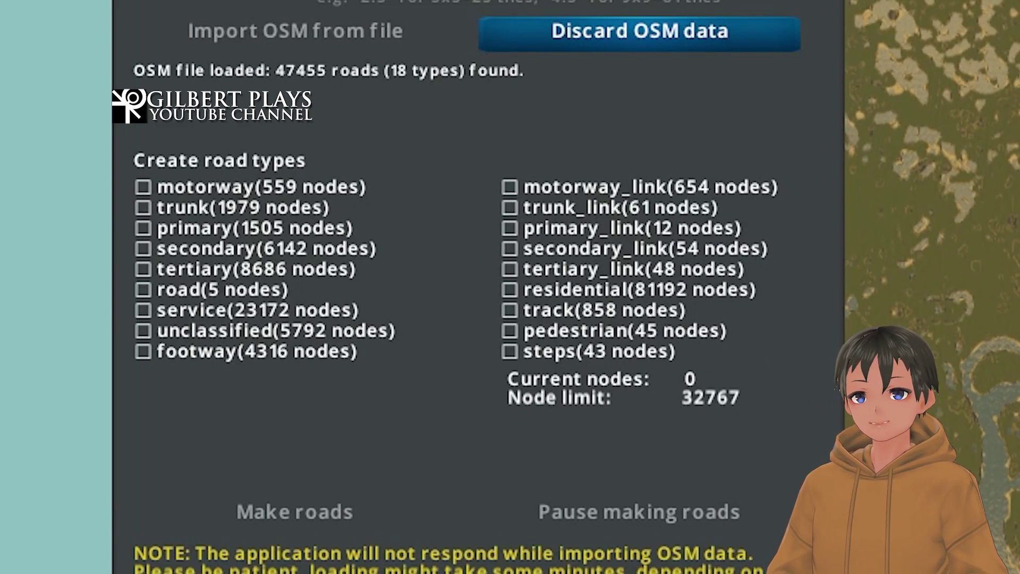
pyautogui.click(147, 190)
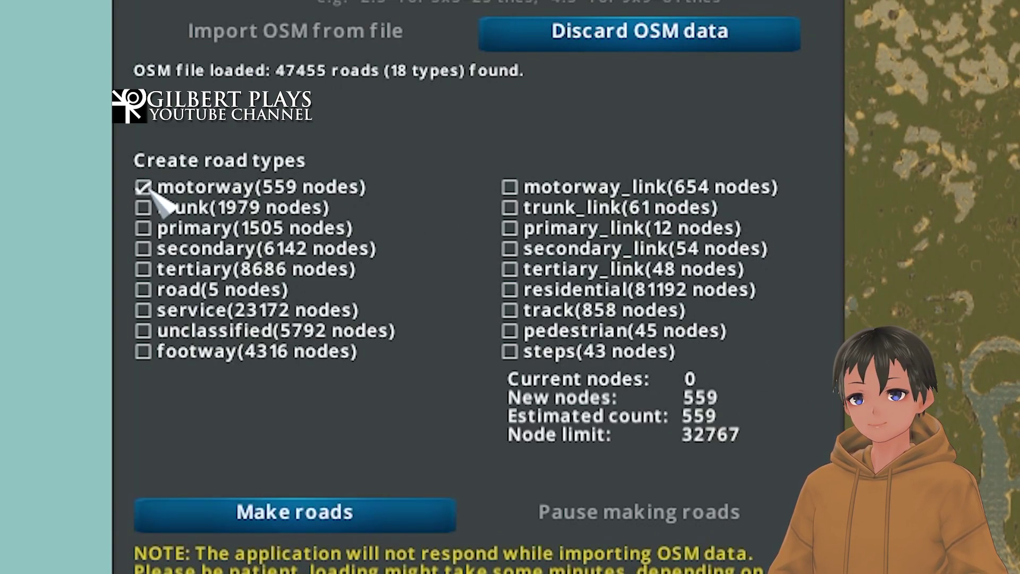
pyautogui.click(518, 193)
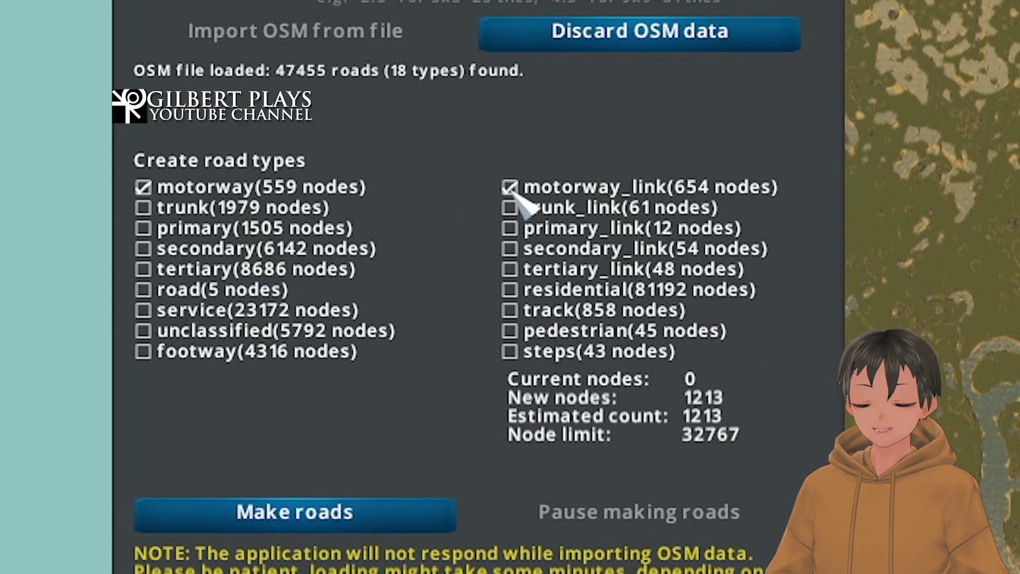
pyautogui.click(142, 208)
pyautogui.click(509, 209)
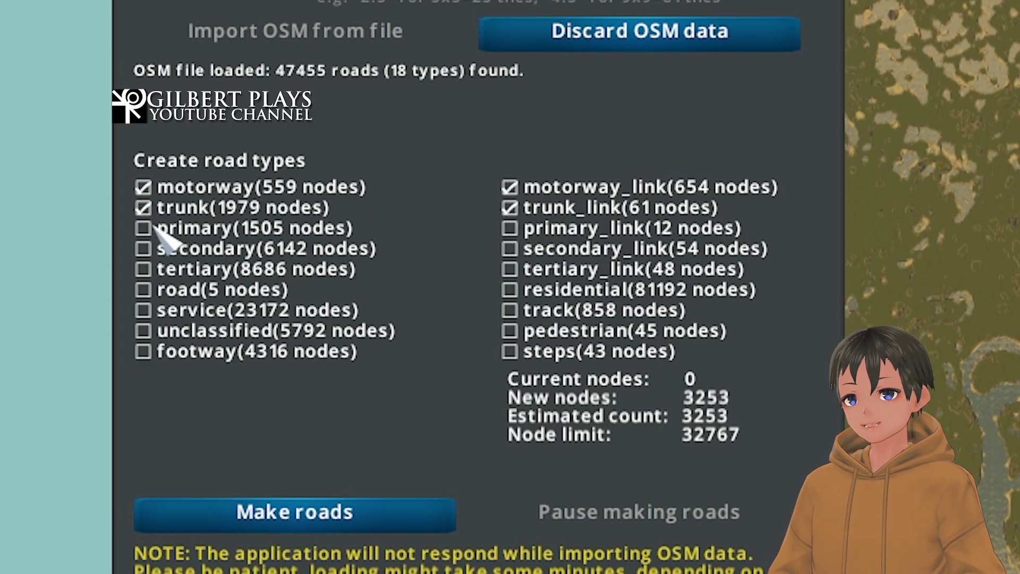
pyautogui.click(152, 228)
pyautogui.click(520, 229)
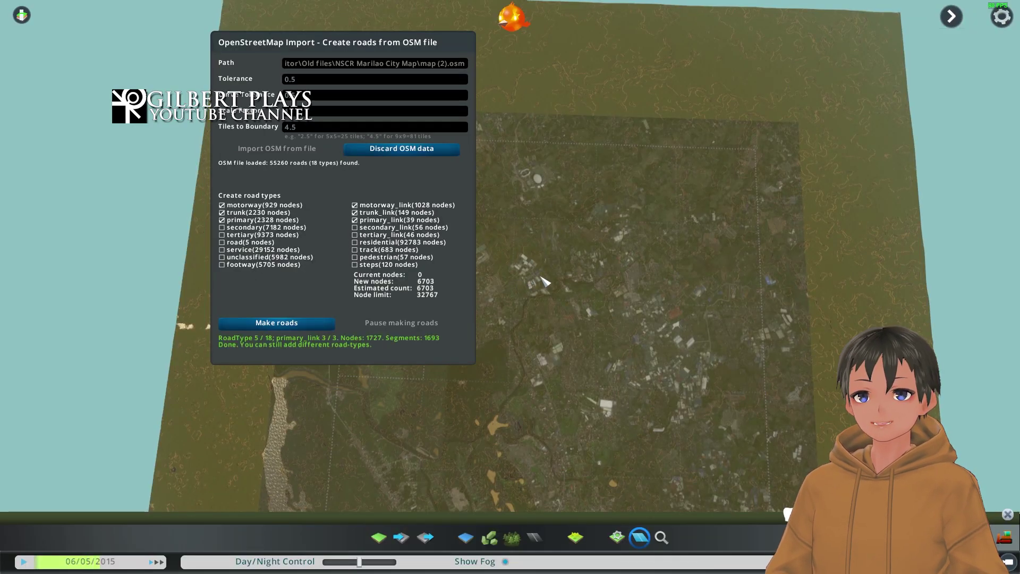
# Examine from far and near how the generated roads and the terrain's rivers line up with the satellite overlay.
pyautogui.press('a')
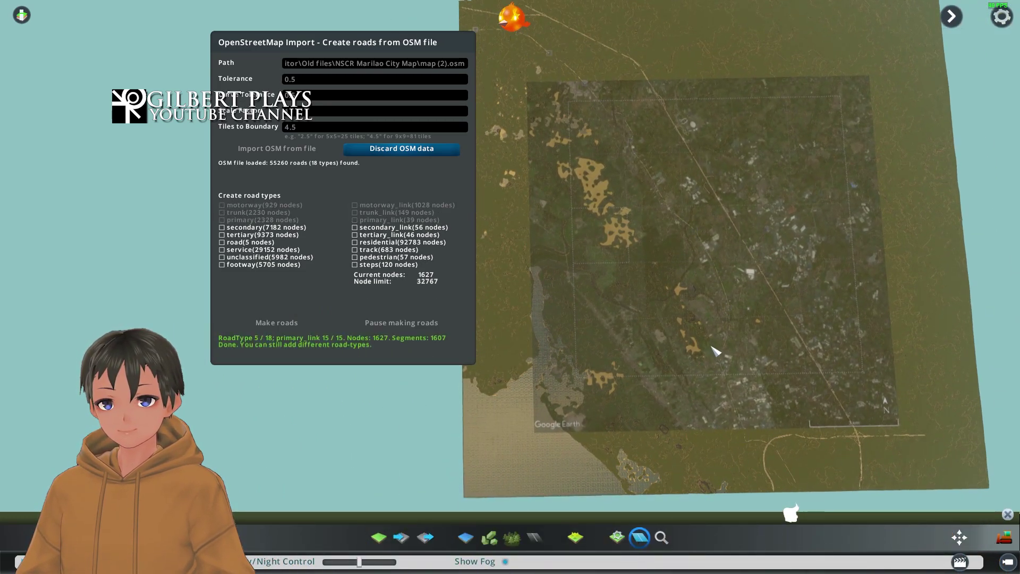
pyautogui.scroll(5, 714, 351)
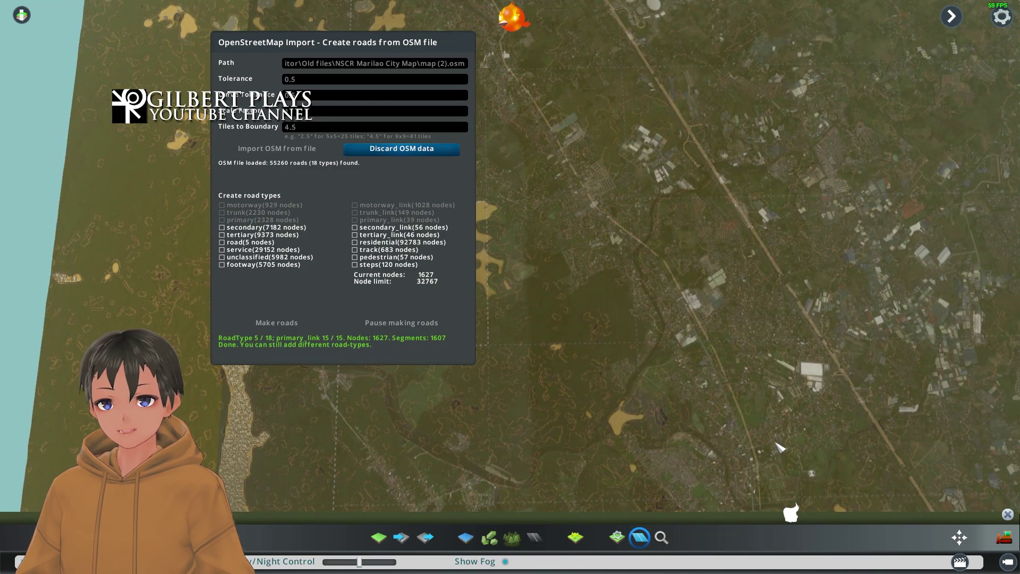
pyautogui.scroll(3, 780, 448)
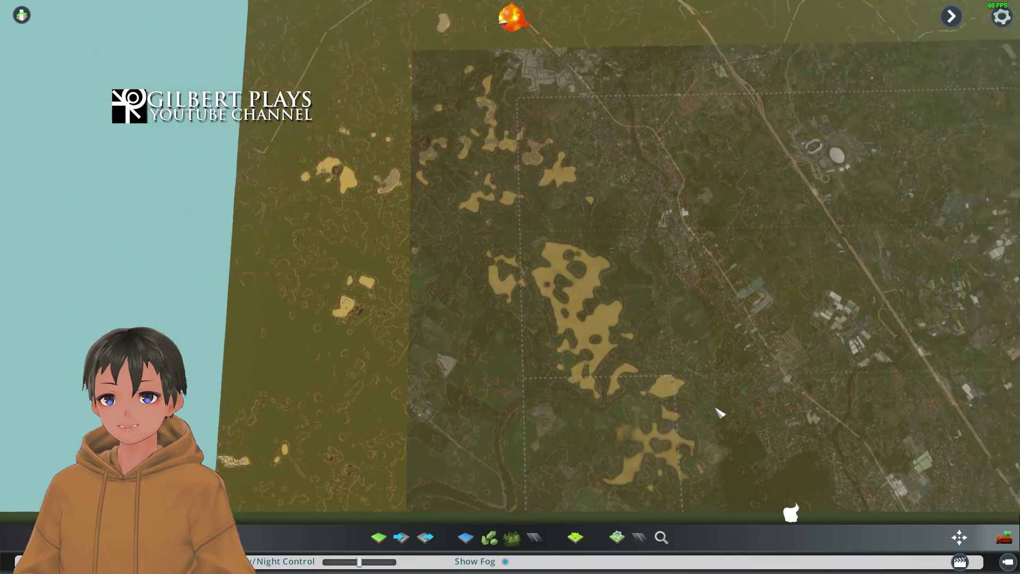
pyautogui.scroll(4, 718, 411)
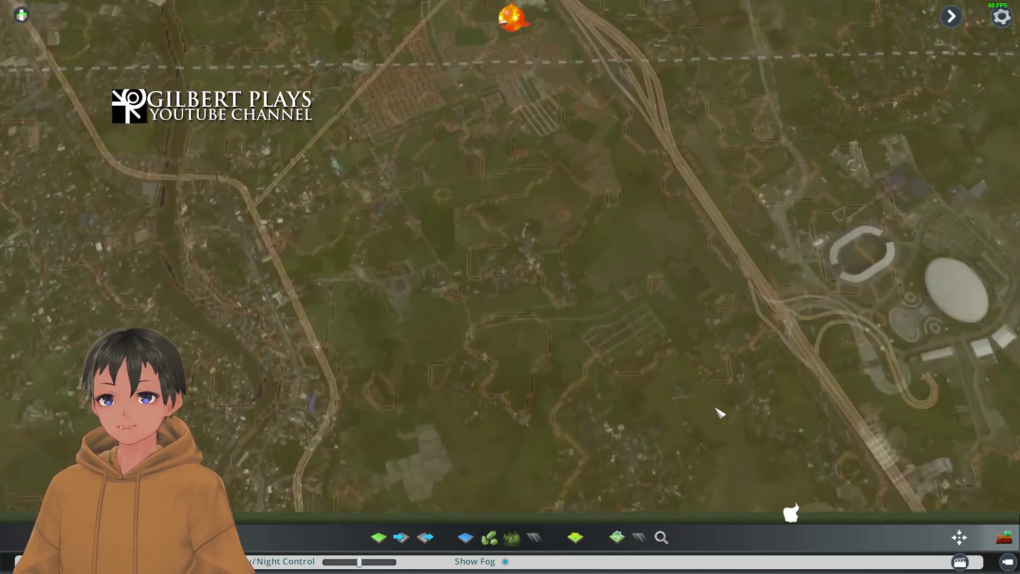
pyautogui.scroll(-3, 719, 412)
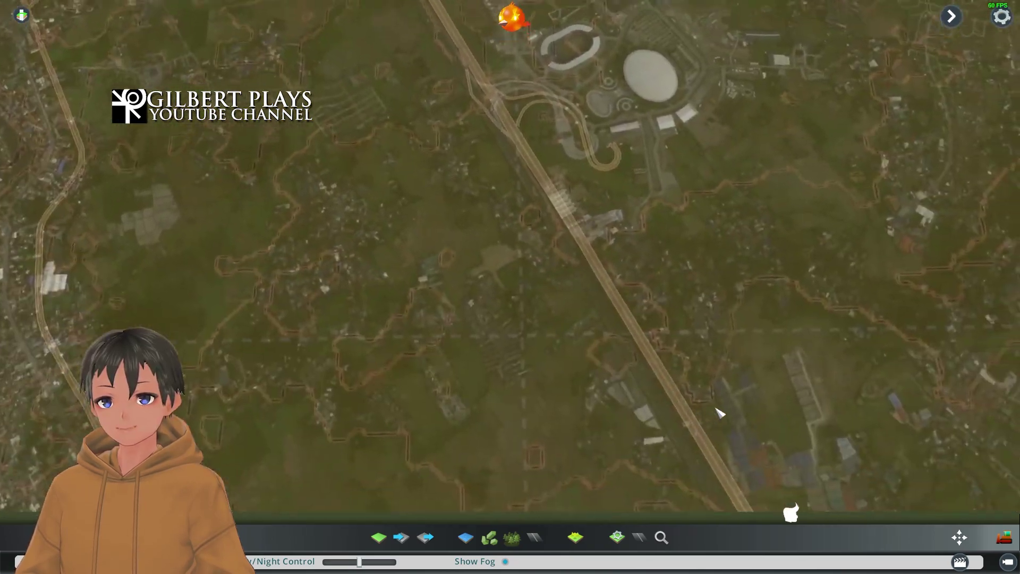
pyautogui.scroll(2, 718, 409)
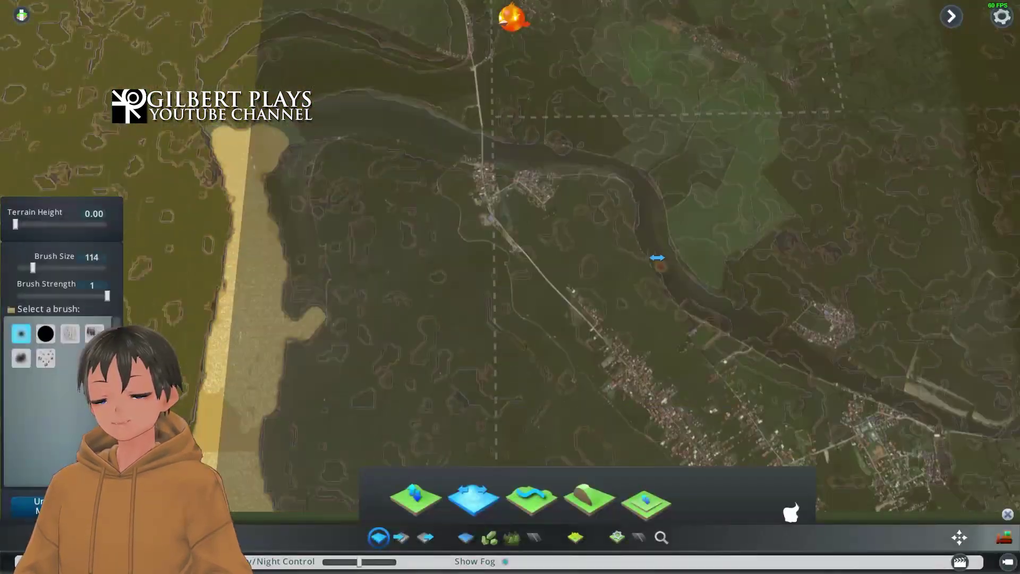
pyautogui.press('Escape')
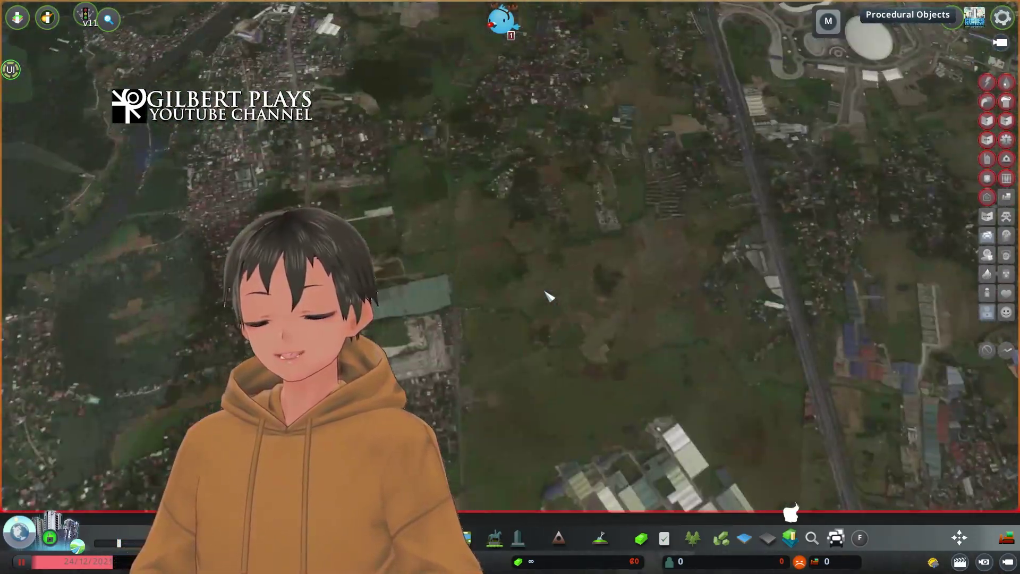
pyautogui.press('Escape')
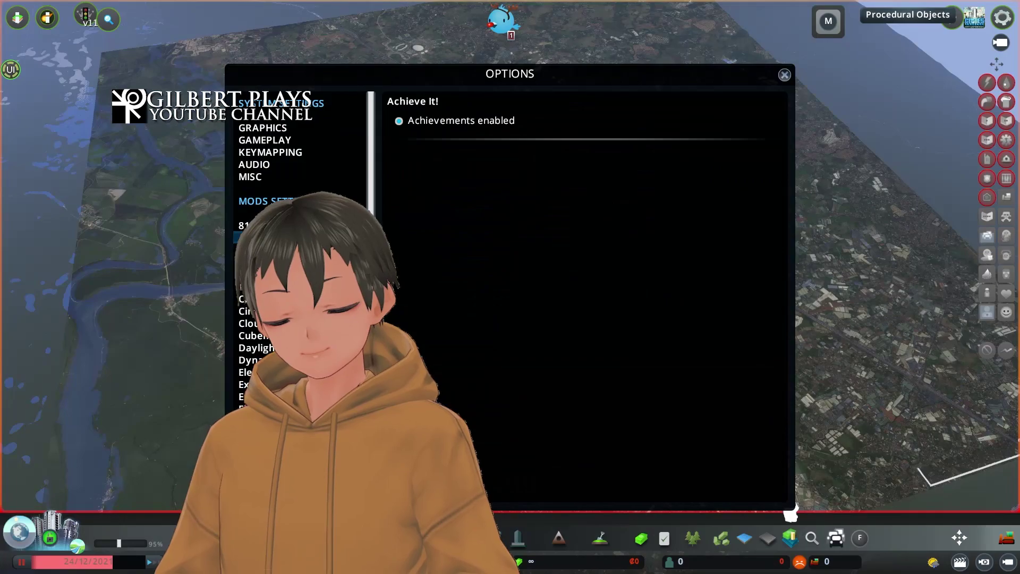
pyautogui.click(785, 75)
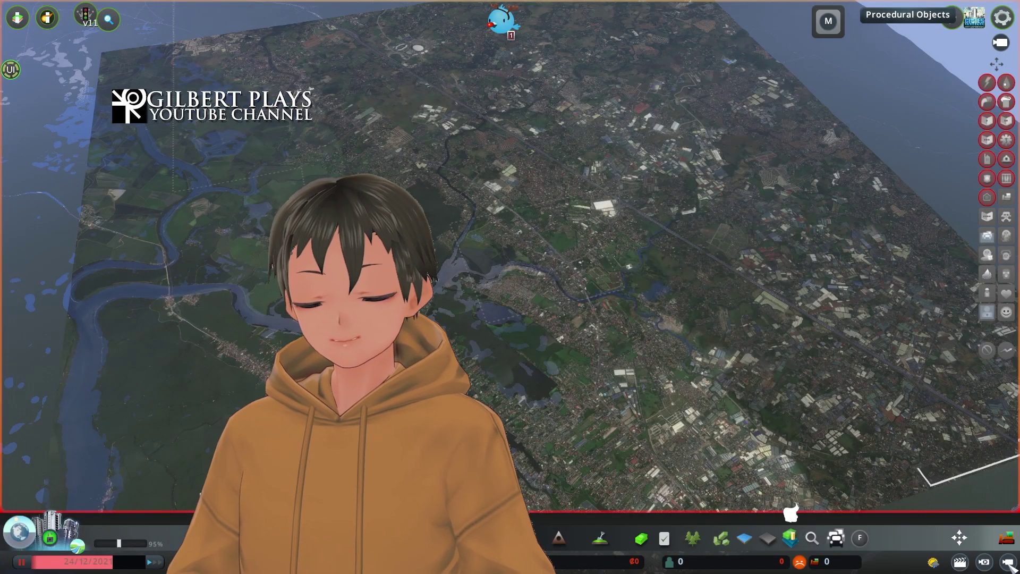